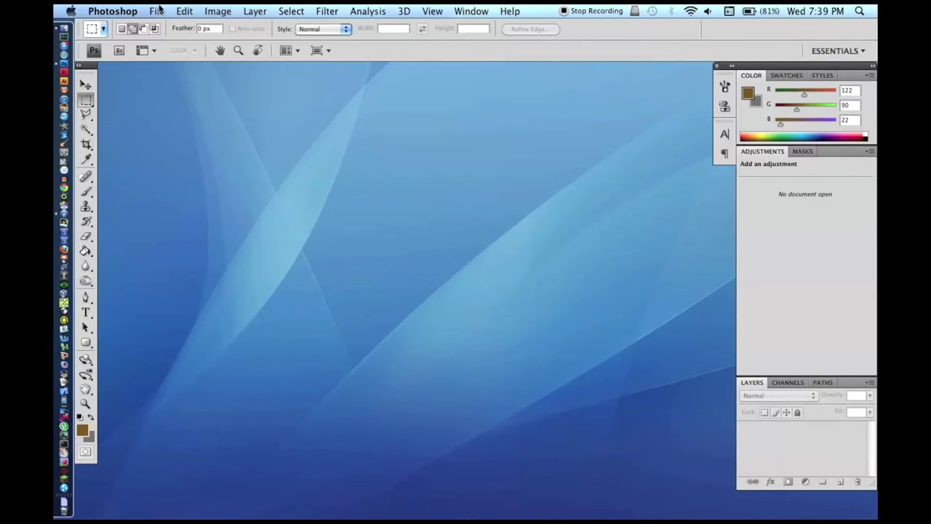
Start a new document and name it SPACE TUTORIAL
click(157, 11)
click(186, 30)
text(2000)
key(BackSpace)
key(BackSpace)
key(BackSpace)
key(BackSpace)
text(S[A)
key(BackSpace)
key(BackSpace)
text(PAC)
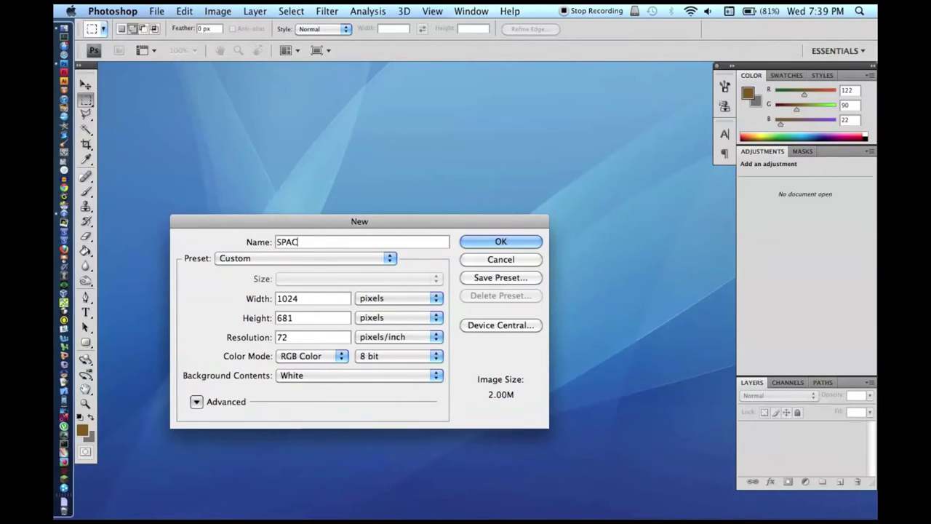
text(E TUTORIAL)
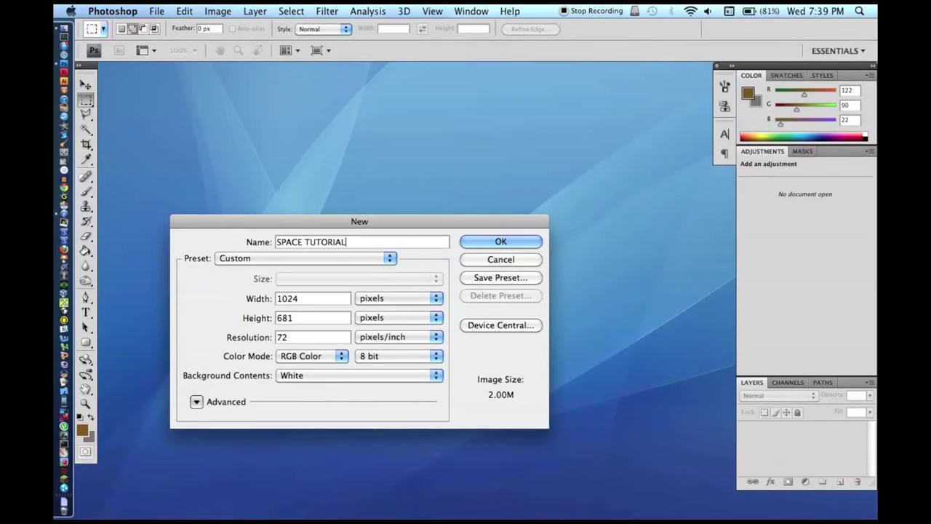
Set the new document's width and height to 2000 pixels each and create it
key(Tab)
text(2000)
key(Tab)
text(2000)
key(Return)
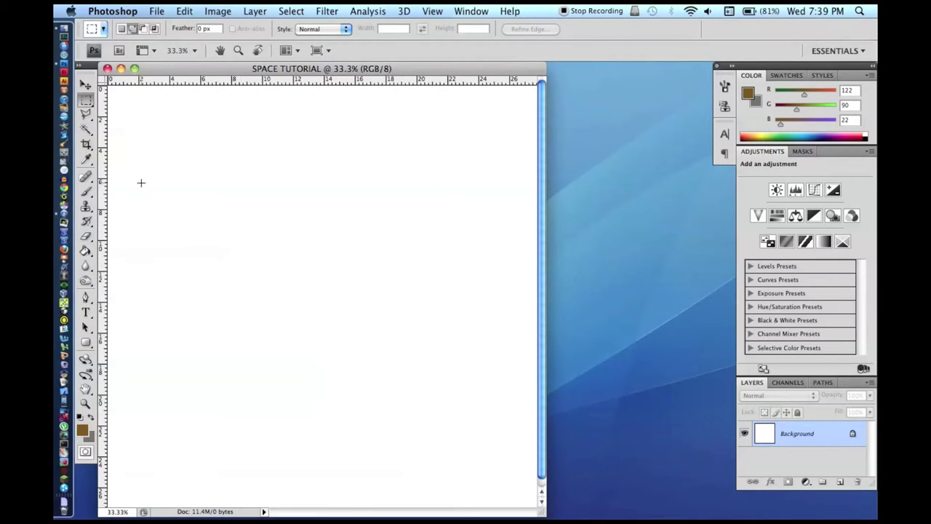
Reset the colours to default and fill the background with black using the Paint Bucket
click(86, 252)
click(86, 404)
click(81, 419)
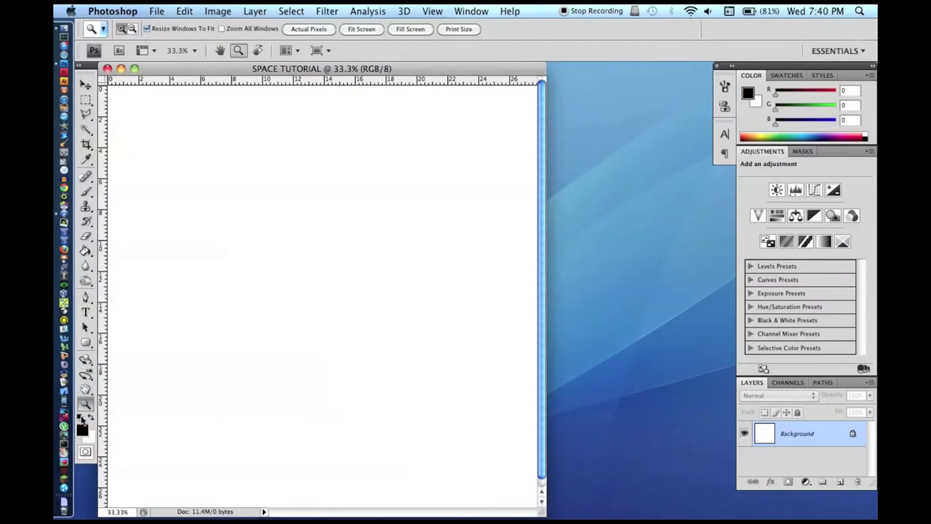
click(189, 379)
alt+click(207, 347)
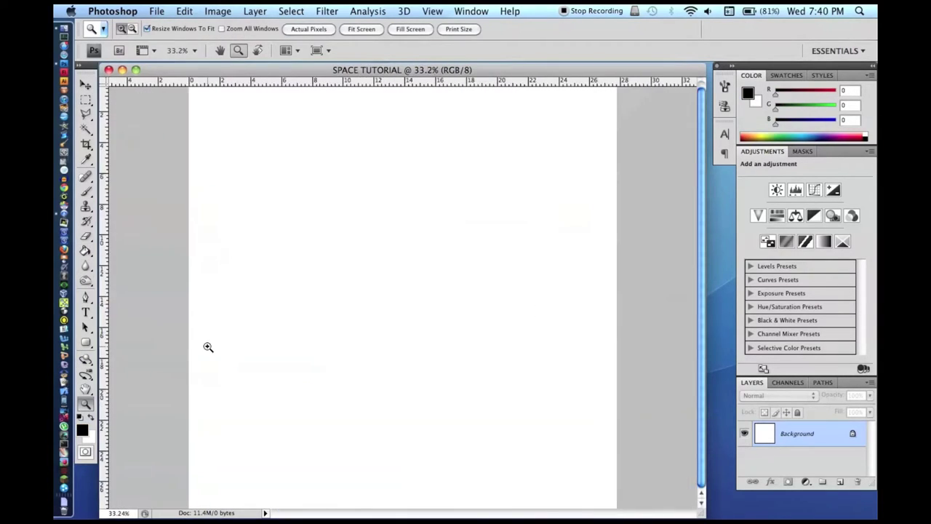
click(86, 252)
click(305, 389)
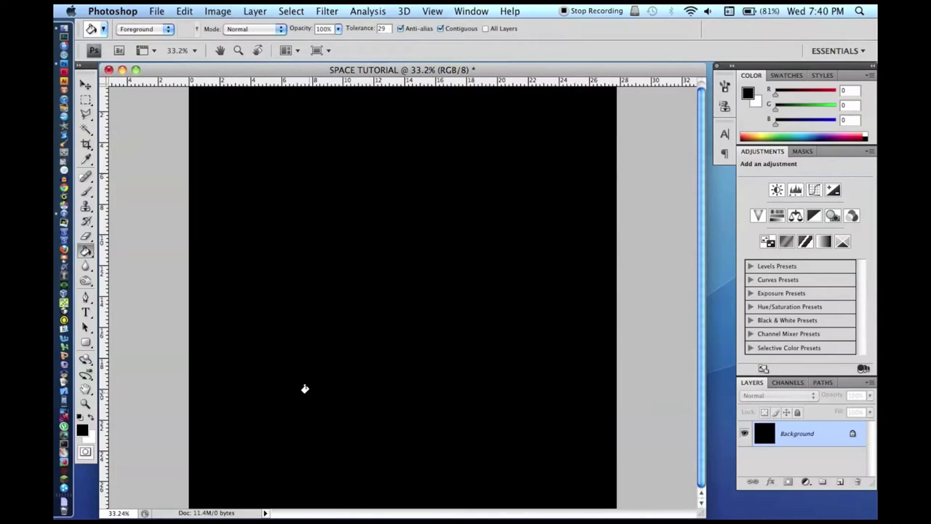
key(super+0)
Add a new layer and dab small white star dots over the canvas's upper-left area with the 7 px Brush
key(super+shift+n)
key(Return)
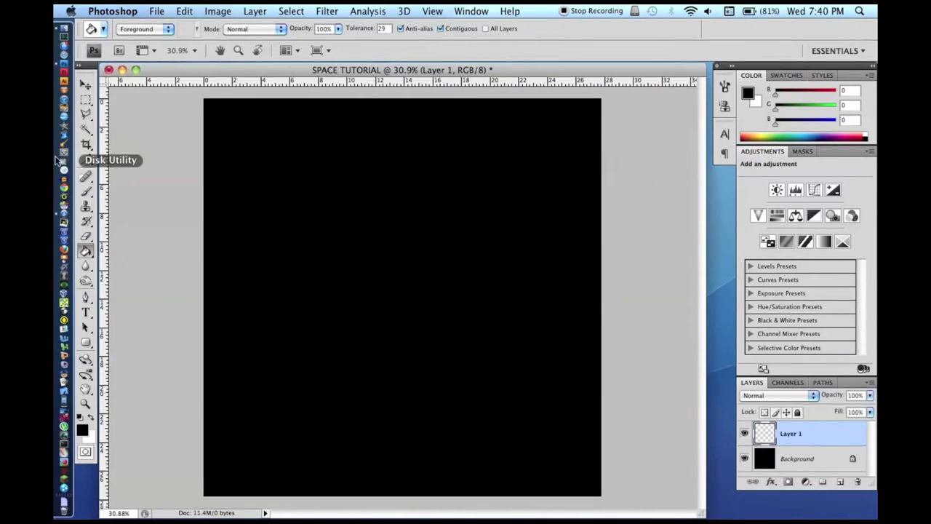
click(83, 193)
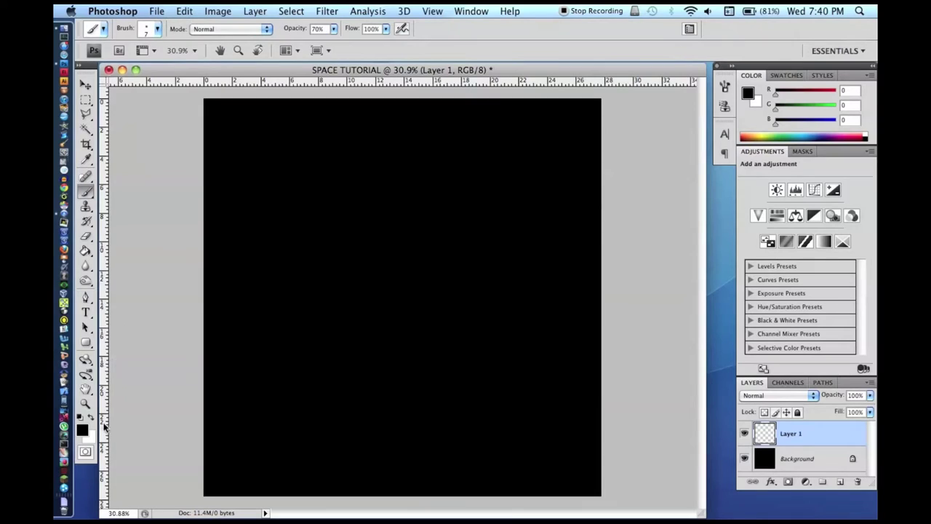
click(91, 418)
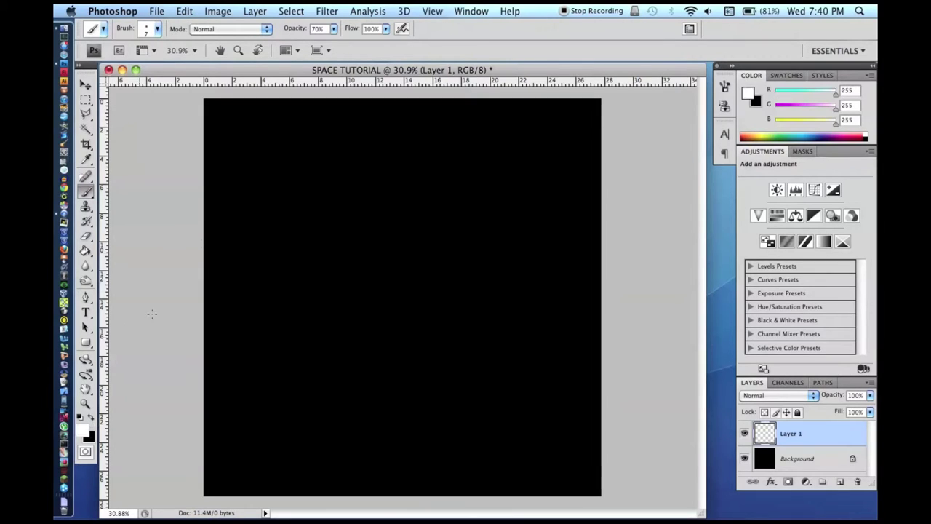
click(321, 10)
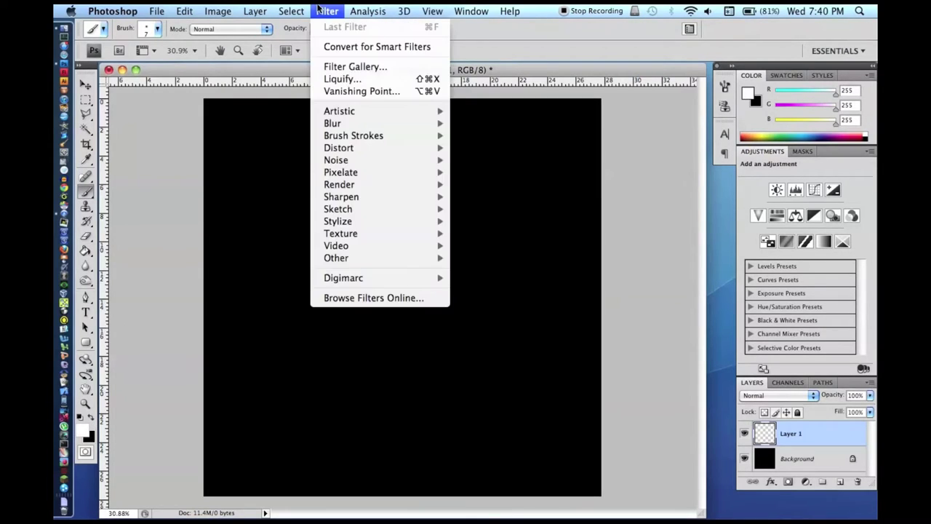
click(330, 9)
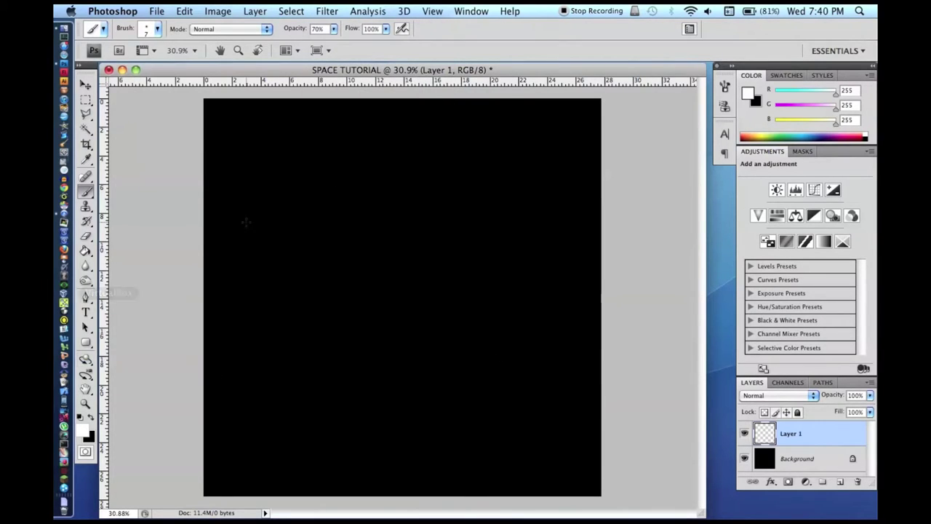
click(265, 277)
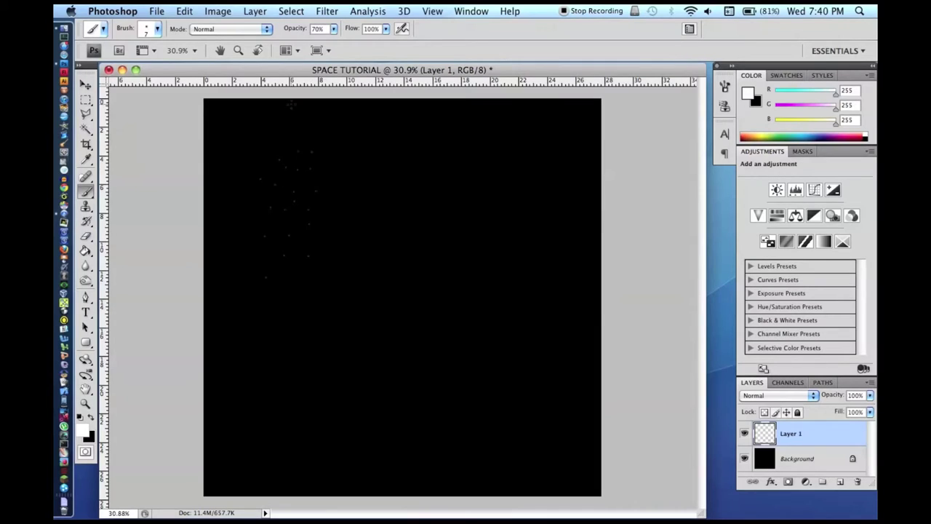
click(273, 141)
Copy the patch of stars, spread pasted duplicates across the upper part of the canvas, and merge the copies into one layer
key(ctrl+a)
key(ctrl+c)
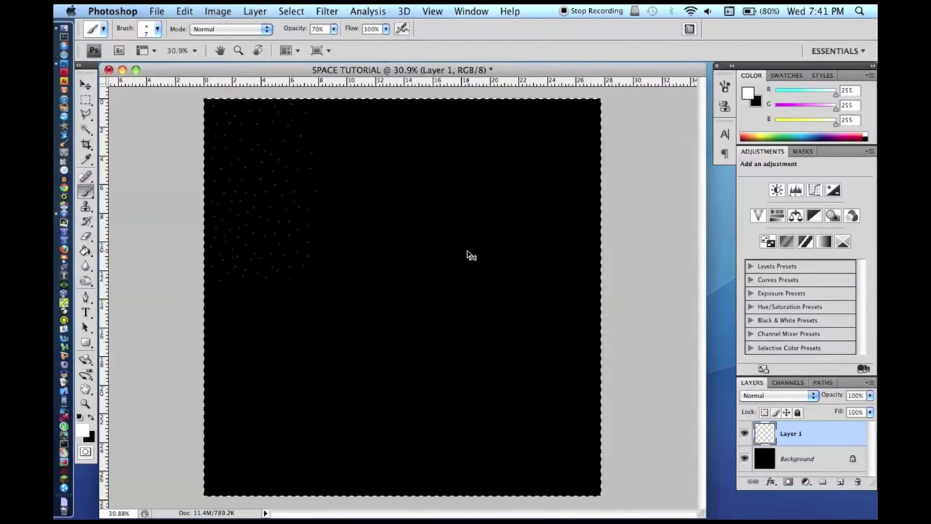
key(ctrl+v)
click(85, 85)
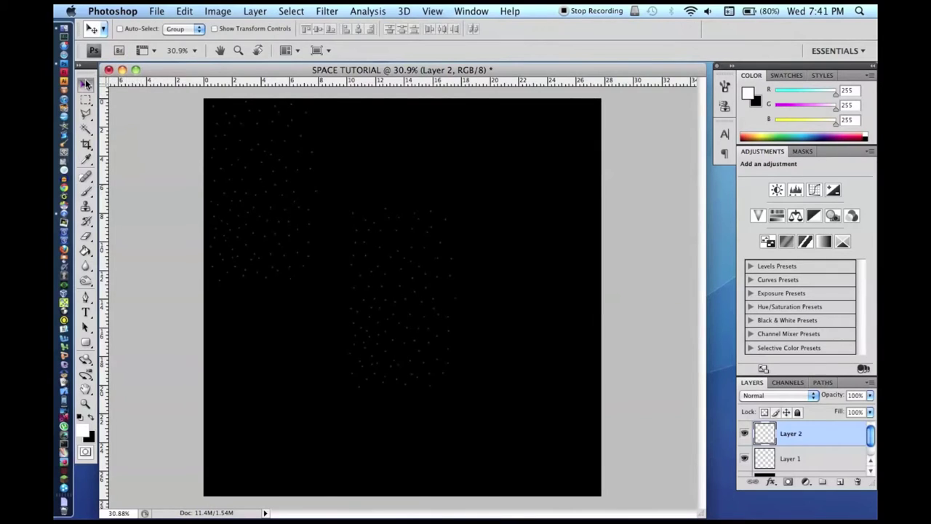
drag(426, 329, 504, 181)
key(super+v)
key(ctrl+v)
drag(353, 327, 428, 216)
key(super+e)
key(super+e)
key(super+e)
Copy the merged stars and move pasted duplicates down to cover the lower part of the canvas
key(super+a)
key(super+c)
key(super+v)
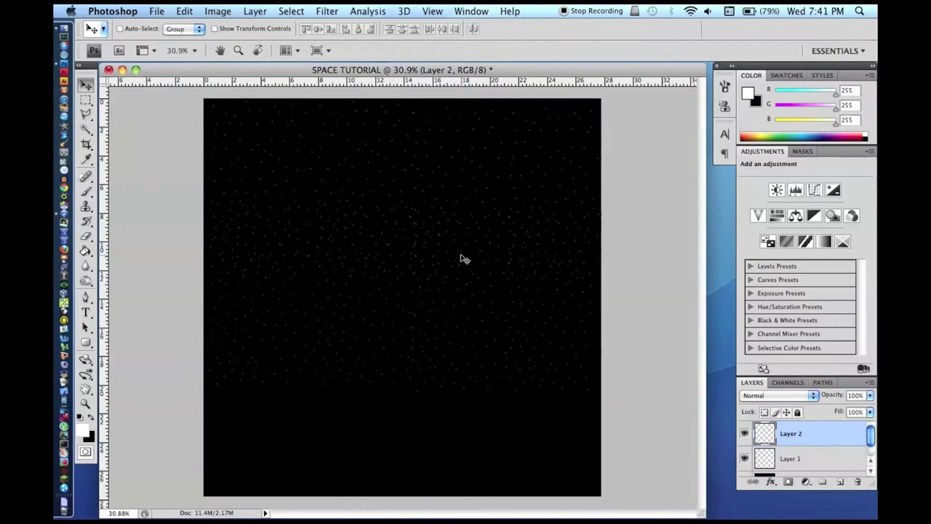
drag(393, 341, 396, 409)
key(ctrl+shift+alt+n)
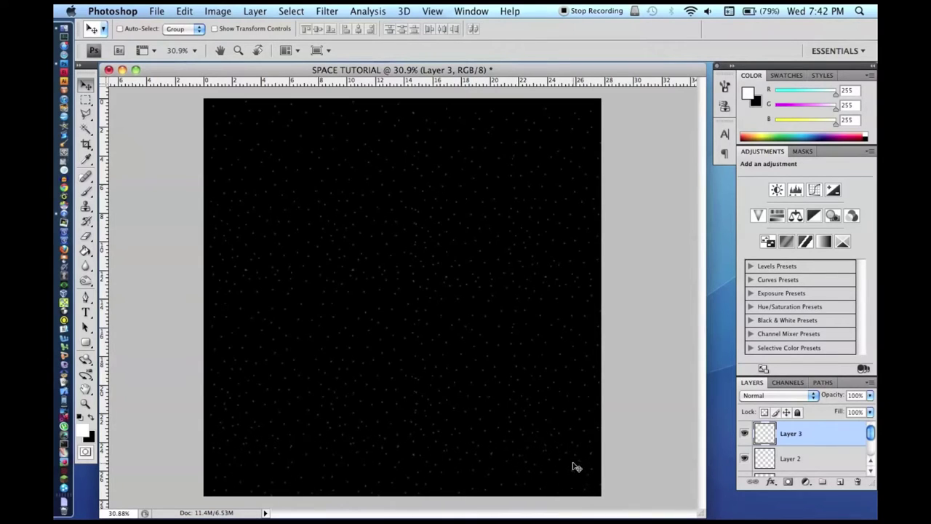
Merge all the star layers down into a single layer above the background
click(792, 460)
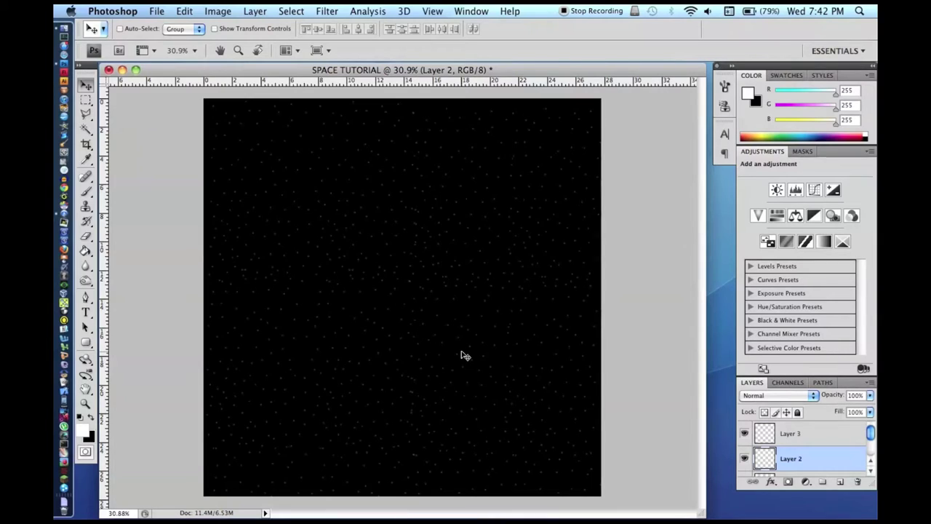
click(772, 427)
key(super+e)
key(super+e)
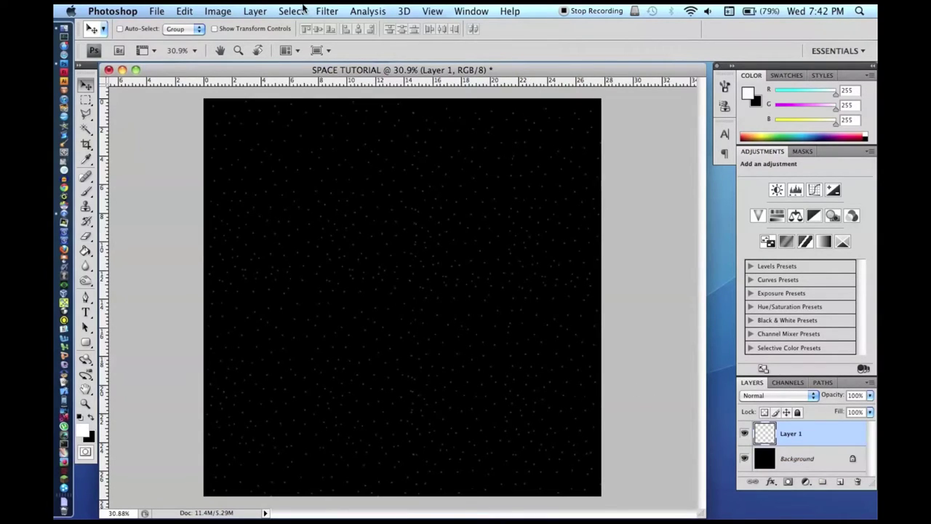
click(302, 10)
mouse_move(269, 11)
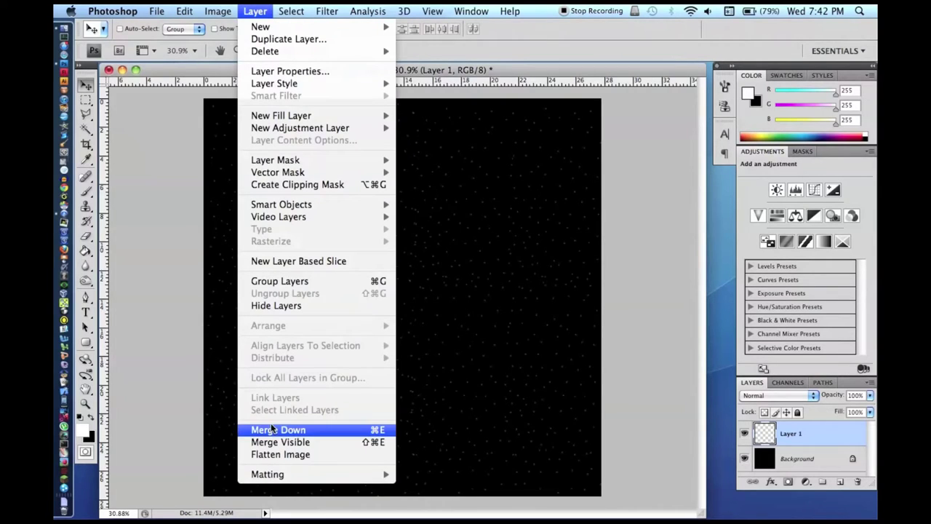
click(501, 376)
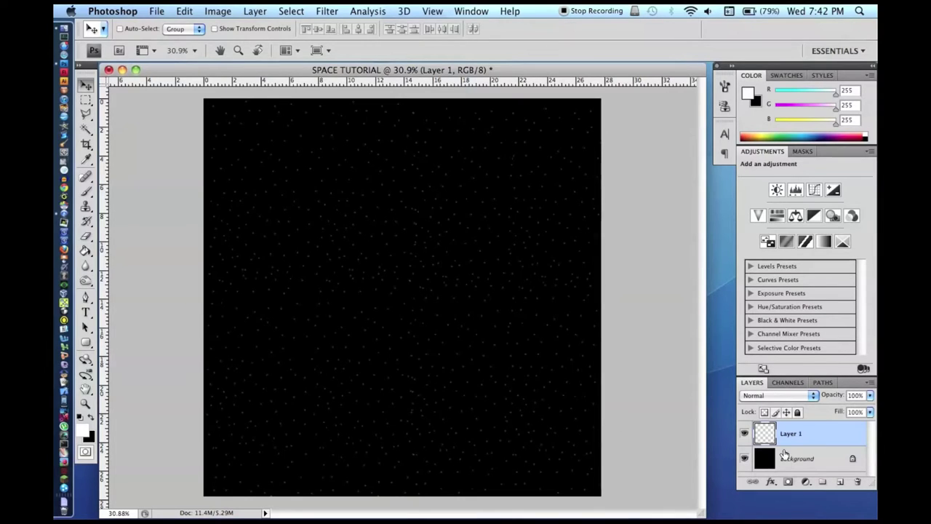
Paste a duplicate of the full star field onto a new layer and offset it slightly from the original
key(super+a)
key(super+shift+n)
key(Return)
key(super+v)
drag(375, 208, 373, 209)
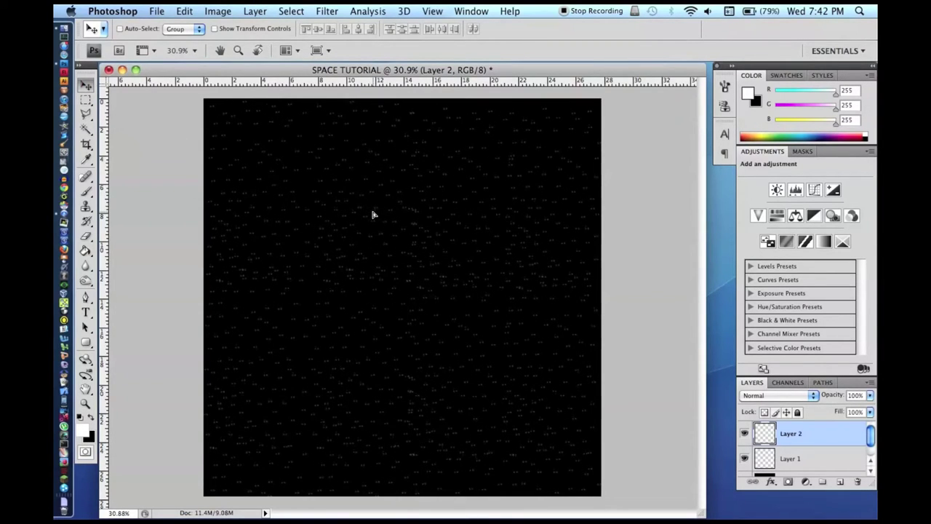
Enlarge the duplicated star layer with Free Transform, extending it beyond the canvas's upper-left corner
scroll(383, 285, down, 5)
scroll(383, 284, up, 3)
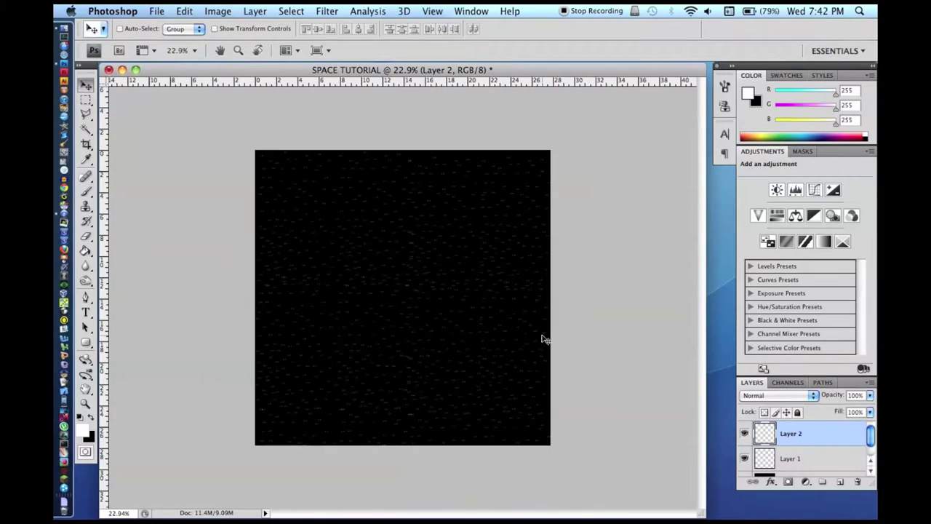
key(super+t)
drag(254, 154, 135, 86)
key(Return)
scroll(349, 231, up, 3)
scroll(349, 231, down, 3)
scroll(350, 231, down, 2)
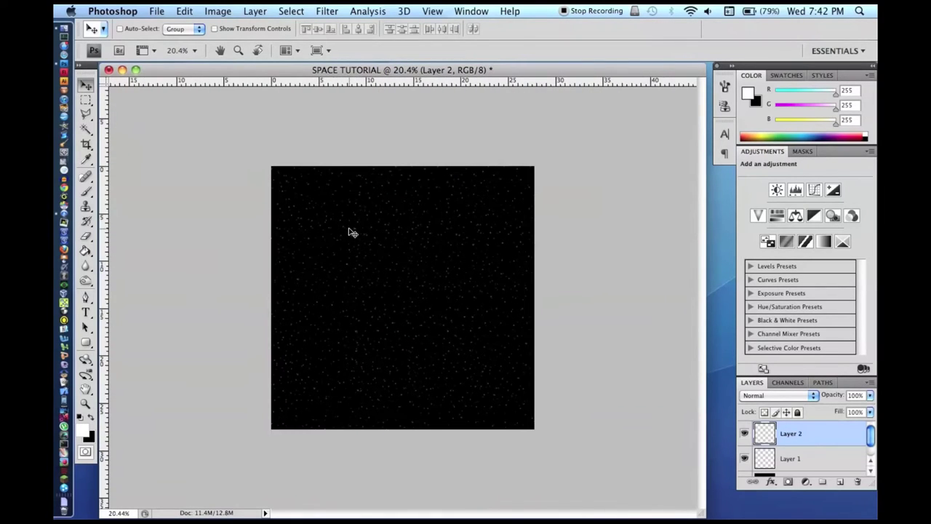
Copy and paste the enlarged stars as another layer and scale it to about 150.5% past the canvas's upper-right corner
key(super+a)
key(super+c)
key(super+v)
scroll(380, 259, down, 2)
key(super+t)
drag(493, 207, 539, 124)
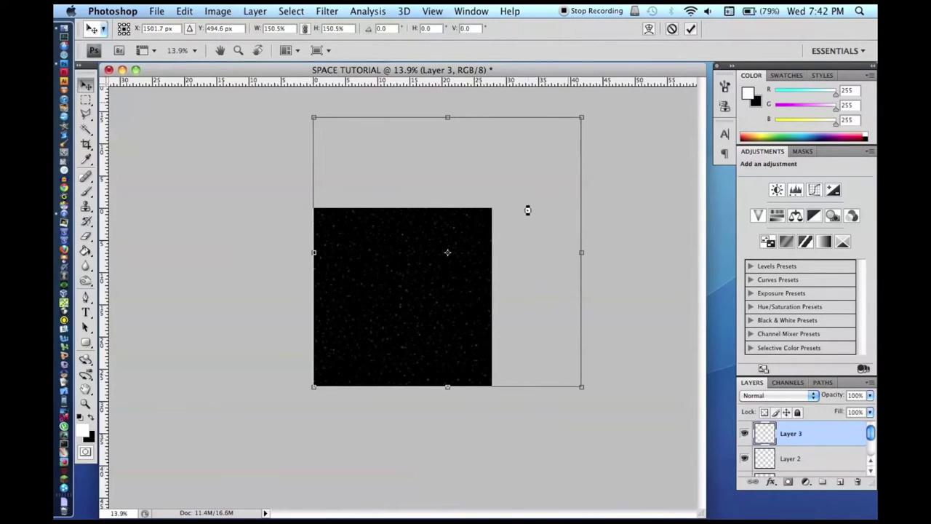
key(Return)
scroll(458, 237, up, 5)
scroll(458, 239, down, 3)
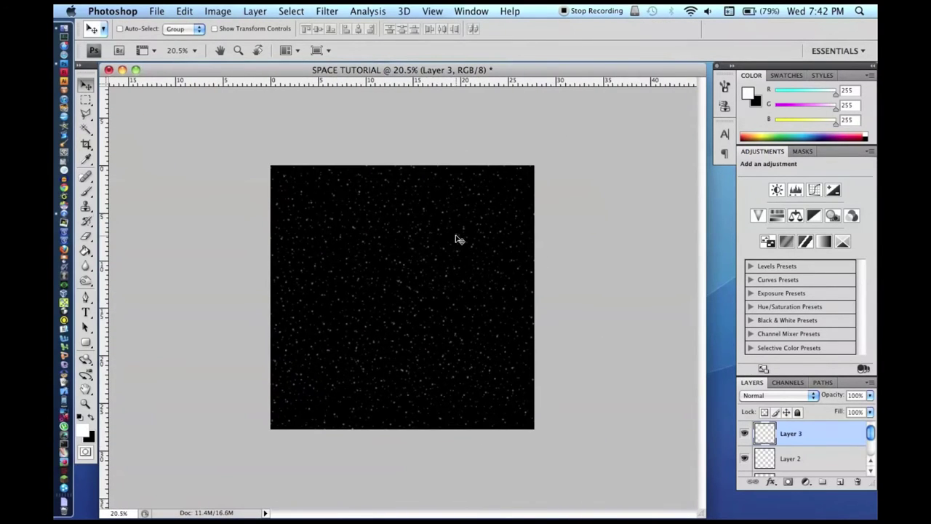
Duplicate the latest star layer and scale the copy to about 177.2% past the canvas's upper-left corner
key(super+minus)
key(super+a)
key(super+c)
key(super+v)
key(super+t)
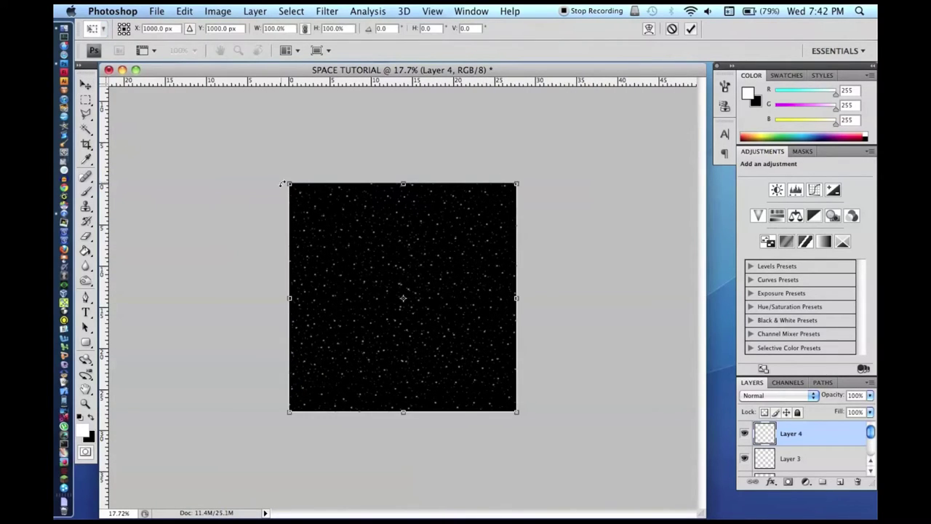
drag(290, 181, 114, 9)
key(Return)
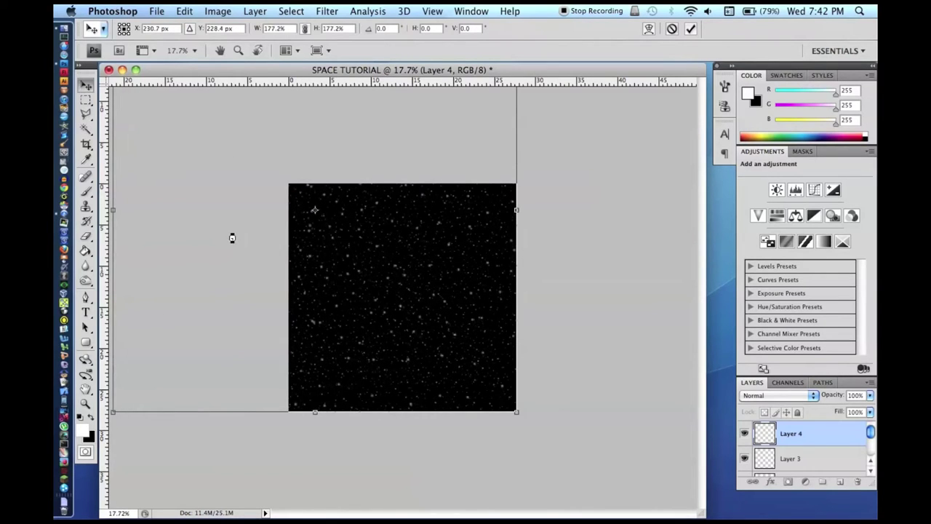
scroll(325, 374, up, 5)
scroll(325, 374, down, 3)
scroll(324, 374, up, 2)
scroll(324, 374, down, 1)
Paste one more copy of the stars and scale it to about 128.9% past the canvas's upper-right corner
scroll(325, 374, down, 4)
key(super+v)
scroll(434, 398, down, 1)
key(super+t)
drag(521, 177, 590, 111)
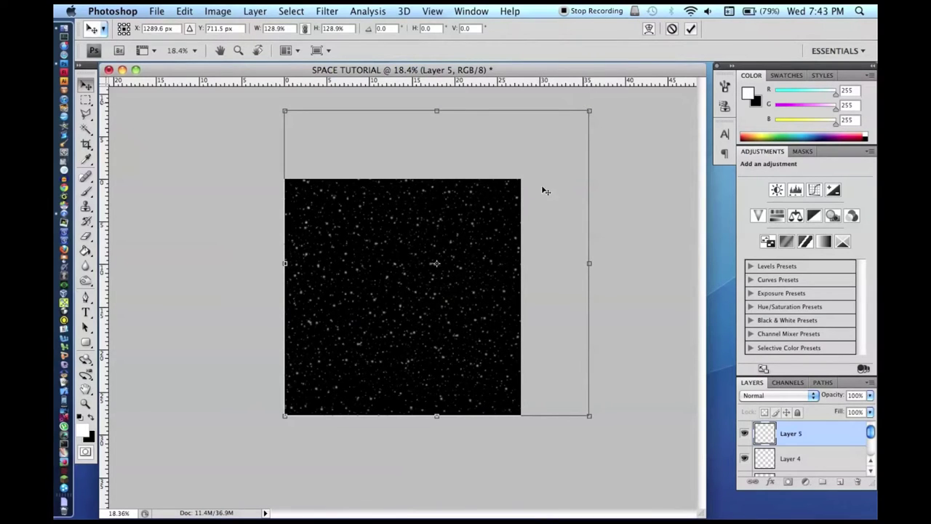
key(Return)
key(super+plus)
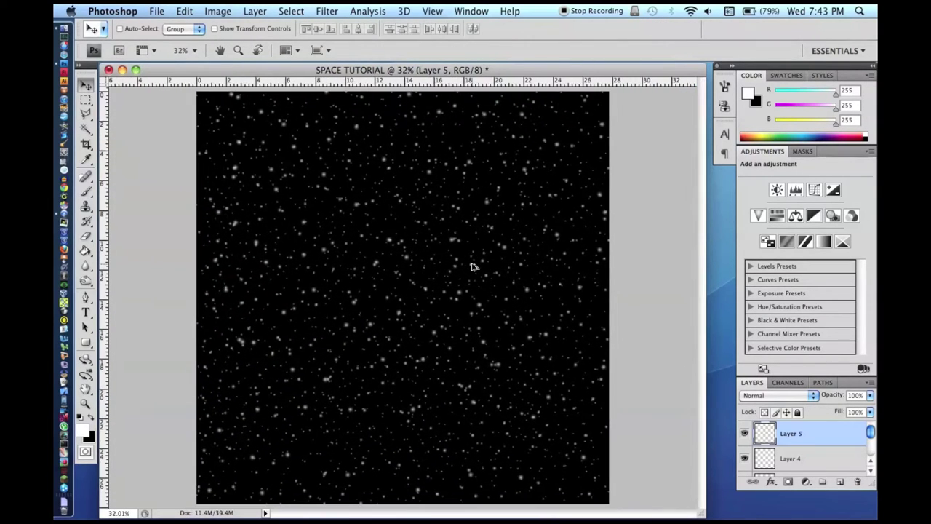
Set the opacity of the lowest star layer, Layer 1, to 90%
scroll(474, 267, down, 1)
scroll(867, 451, down, 1)
scroll(868, 452, down, 3)
click(841, 446)
click(855, 396)
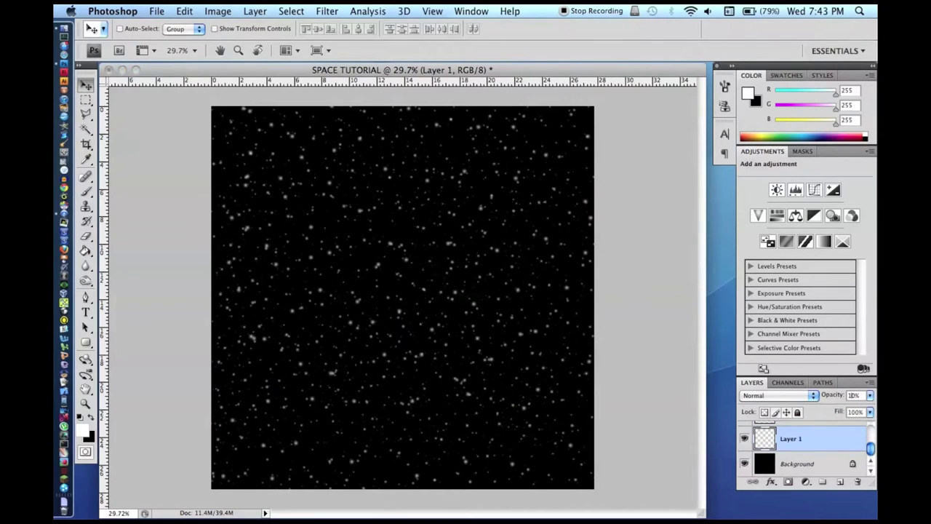
key(Return)
Edit the opacity of the topmost star layer, Layer 5
scroll(826, 436, up, 4)
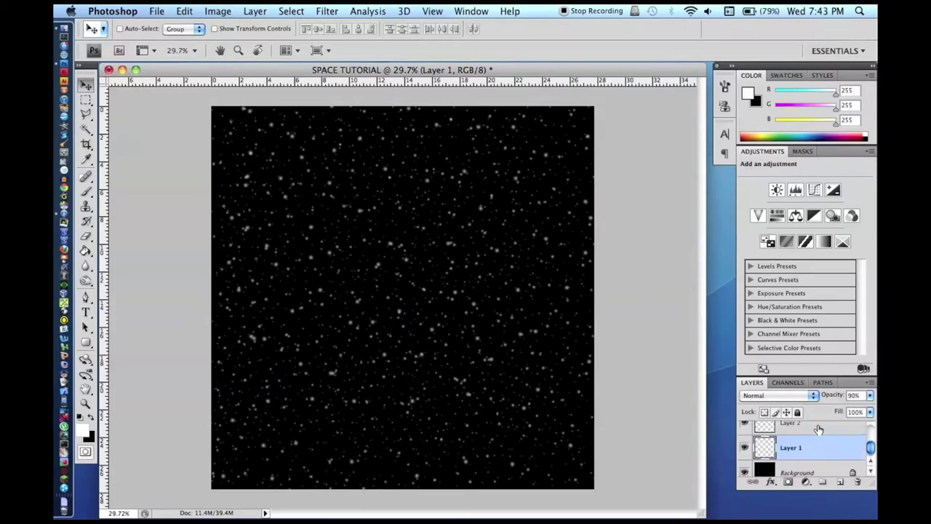
click(808, 433)
click(857, 396)
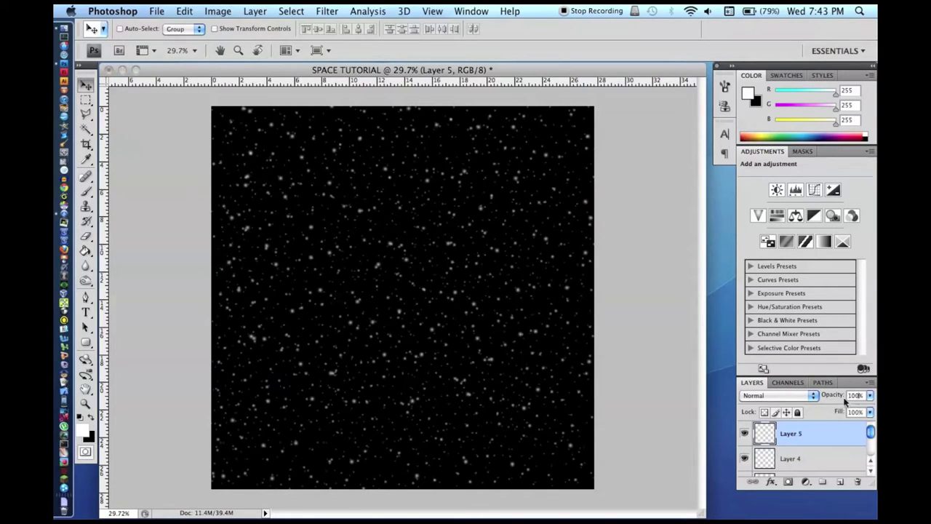
key(Return)
Set the opacity of Layer 4 to 60%
click(799, 457)
click(855, 395)
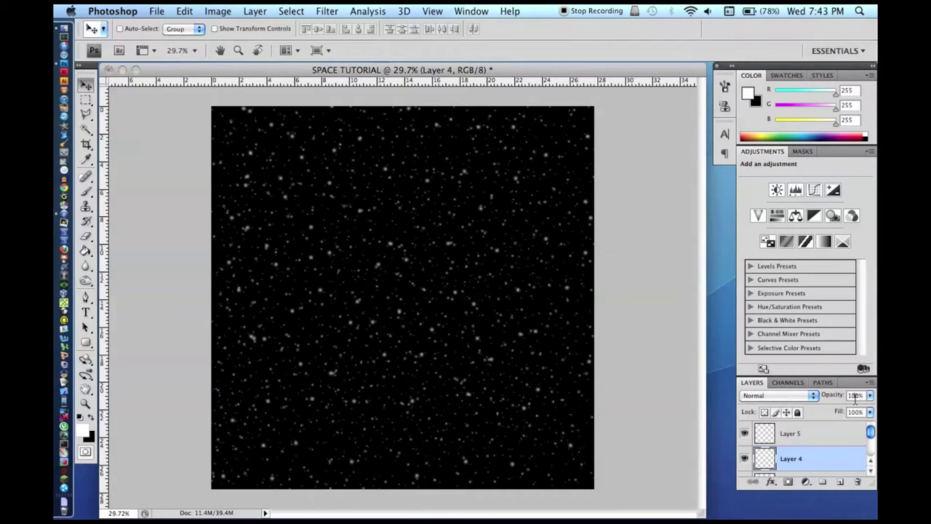
text(60)
key(Return)
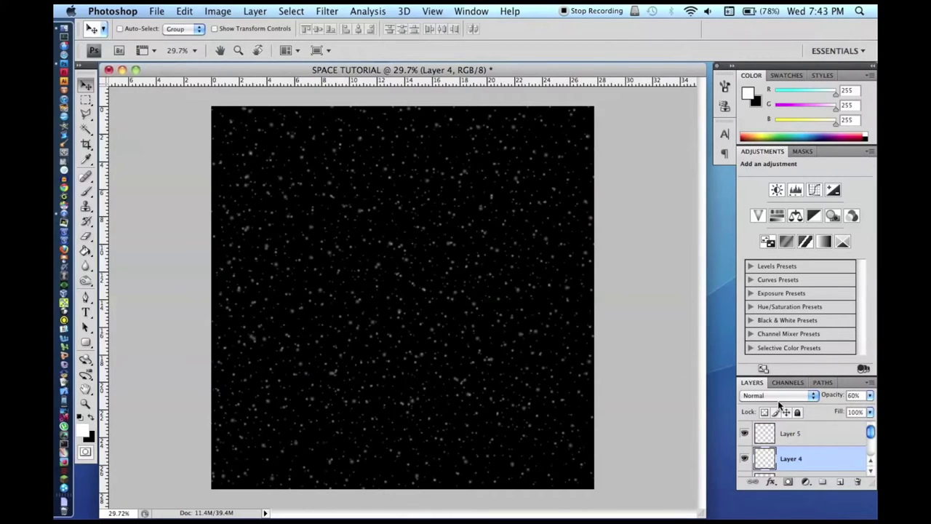
Merge all five star layers into one layer above the black background
key(super+e)
key(super+e)
key(super+e)
click(793, 434)
key(super+e)
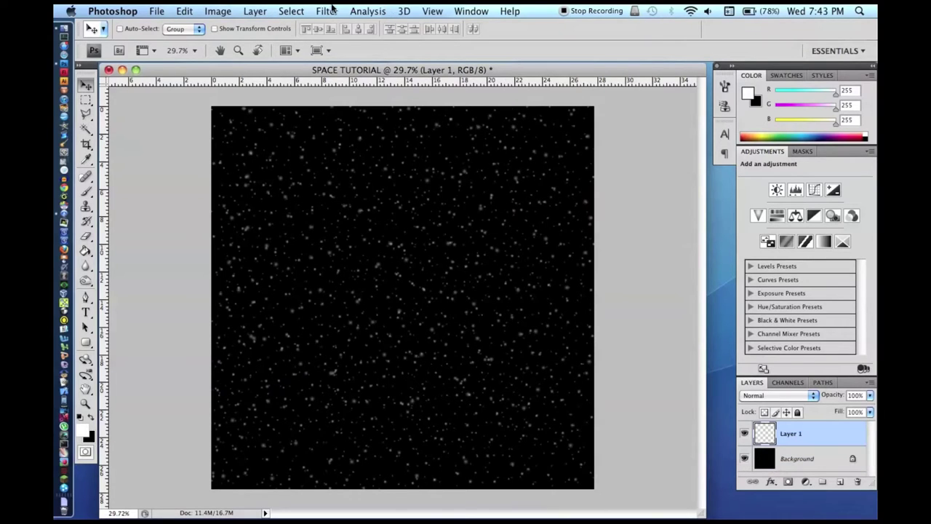
Apply Radial Blur with the Zoom method and an amount of 5 to the star layer twice, and shift the layer slightly downward
click(332, 9)
mouse_move(371, 126)
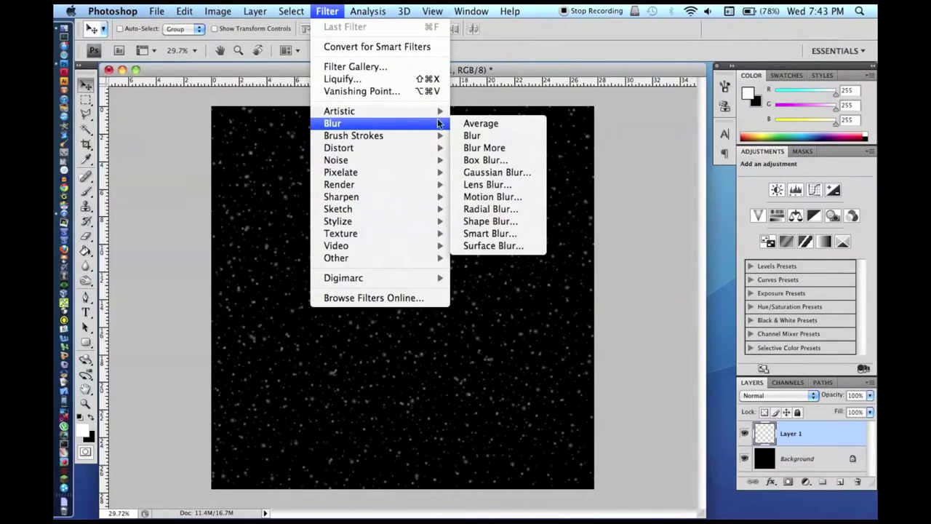
click(466, 199)
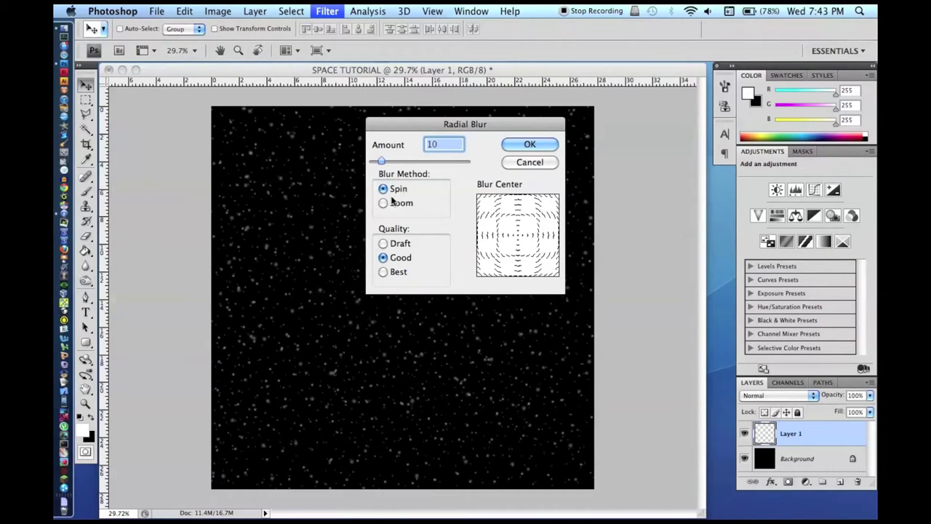
click(388, 203)
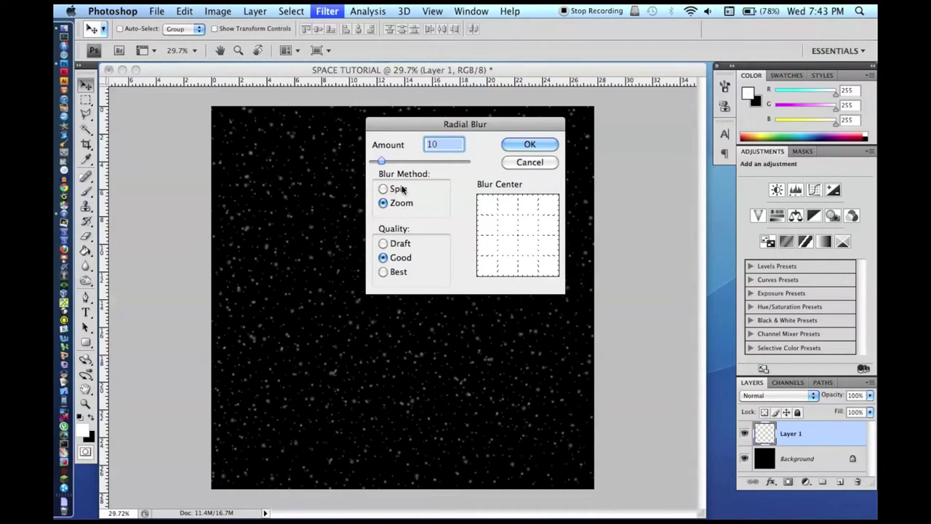
text(5)
key(Return)
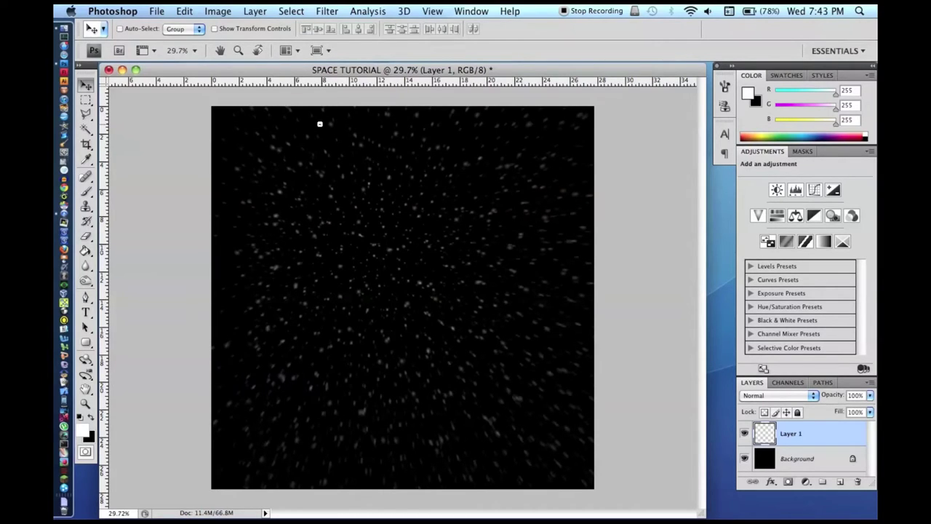
key(super+f)
mouse_move(357, 195)
mouse_down()
mouse_move(370, 213)
mouse_move(362, 211)
mouse_up()
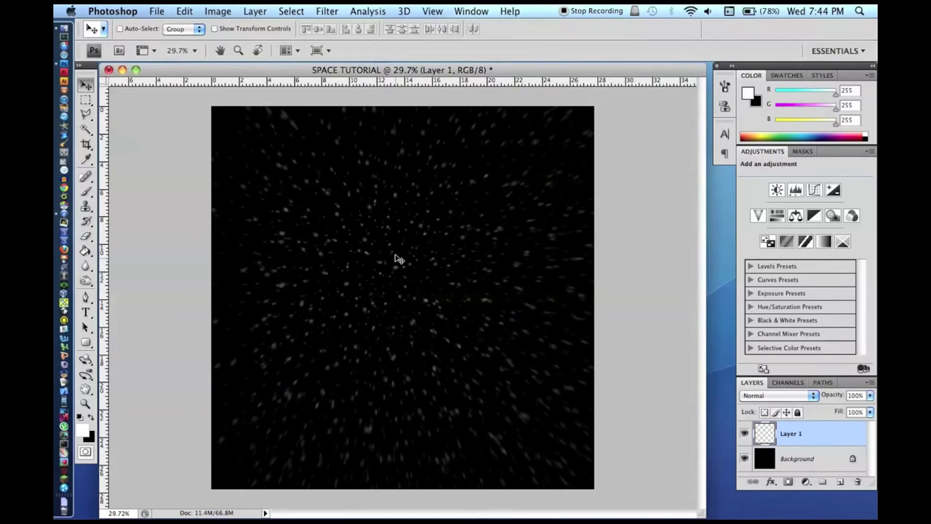
Set the star layer's opacity to 90% and add a new empty layer above it with default settings
click(856, 395)
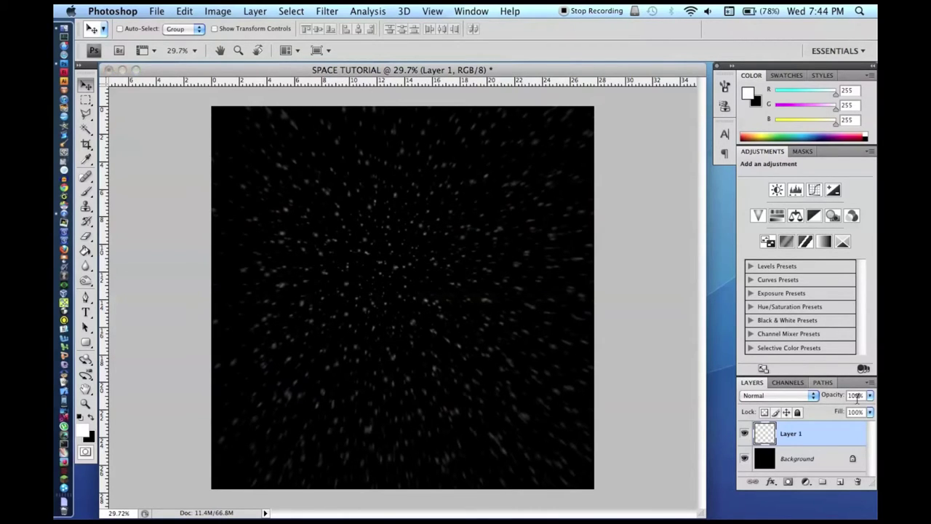
text(90)
key(Return)
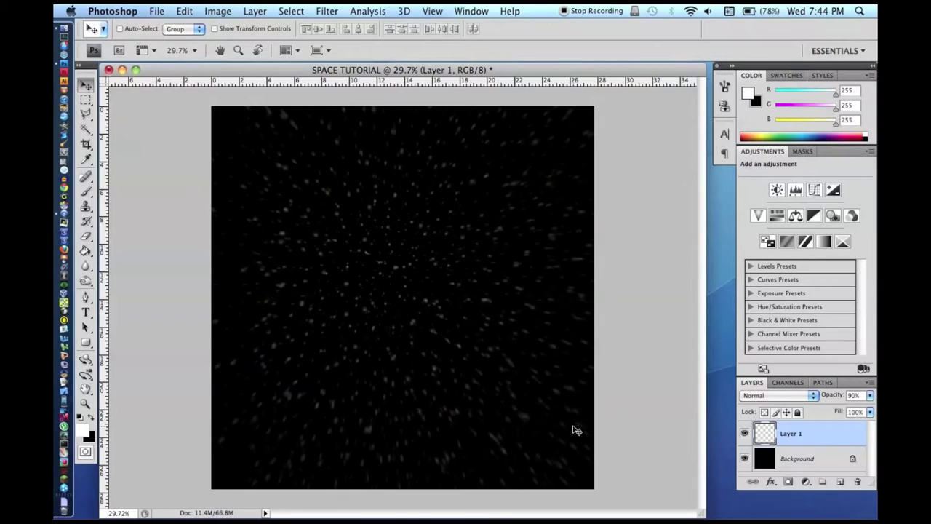
key(super+shift+n)
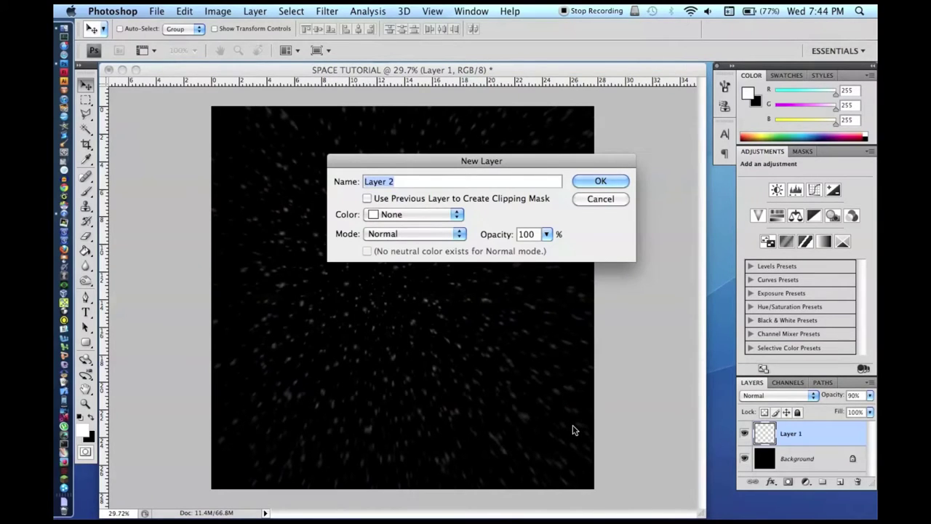
key(Return)
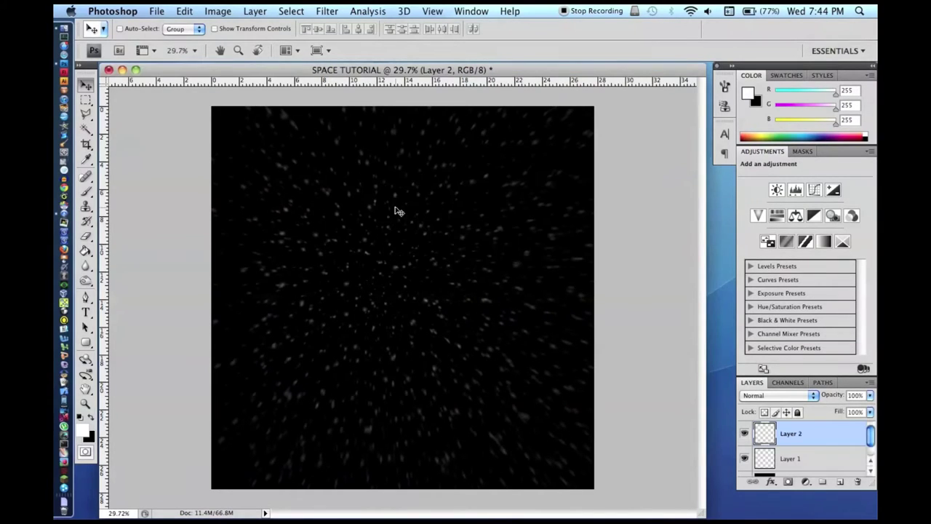
Create a new document 3000 pixels wide and 3000 pixels high
key(super+n)
key(Tab)
text(3000)
key(Tab)
text(3000)
key(Return)
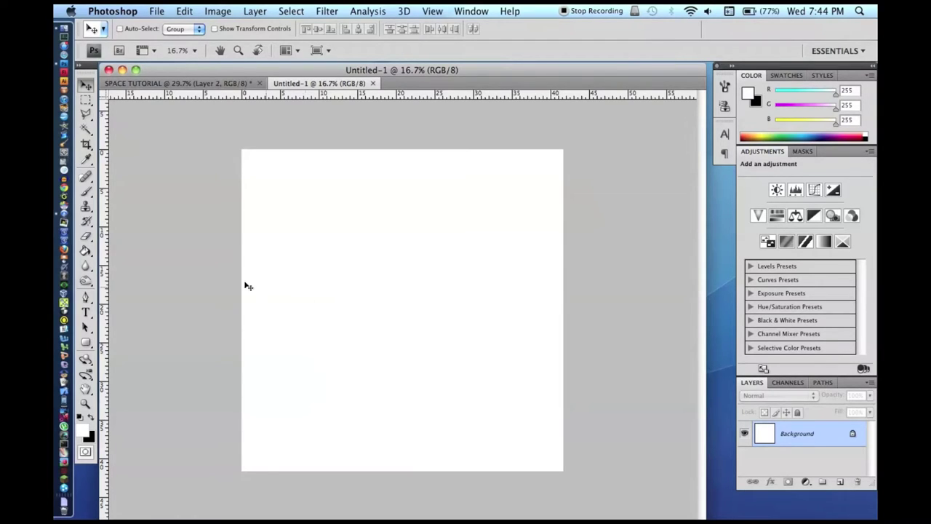
Set the foreground color to a dark reddish brown, RGB 104, 44, 8, for the planet texture
click(85, 251)
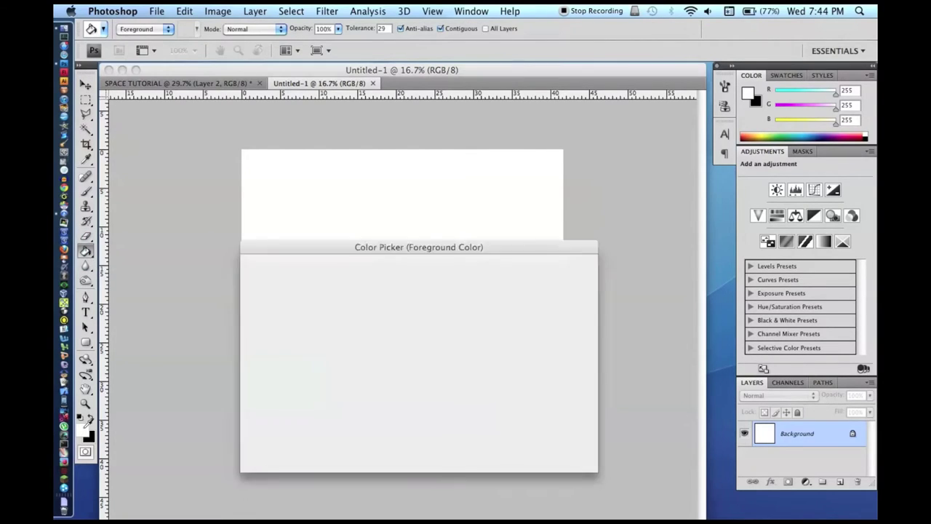
click(82, 431)
drag(429, 433, 428, 433)
drag(397, 400, 405, 362)
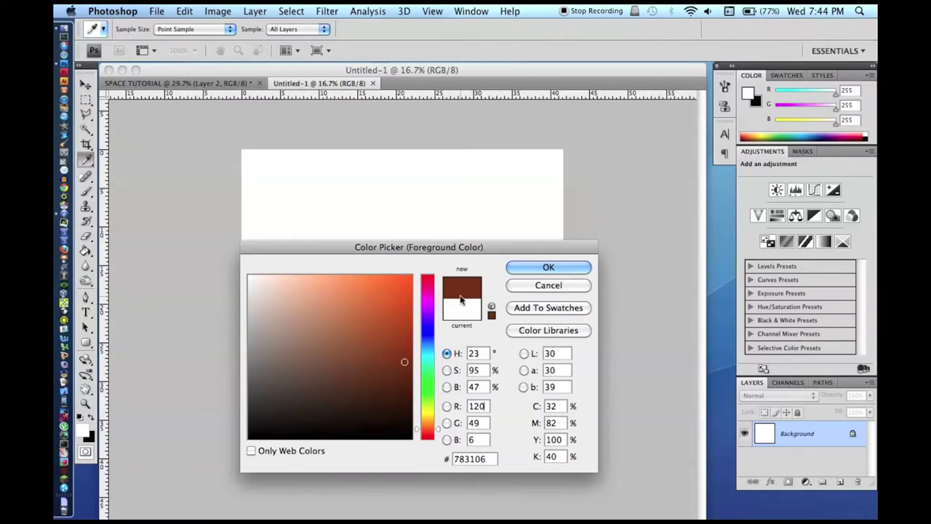
drag(403, 371, 399, 372)
key(Return)
key(g)
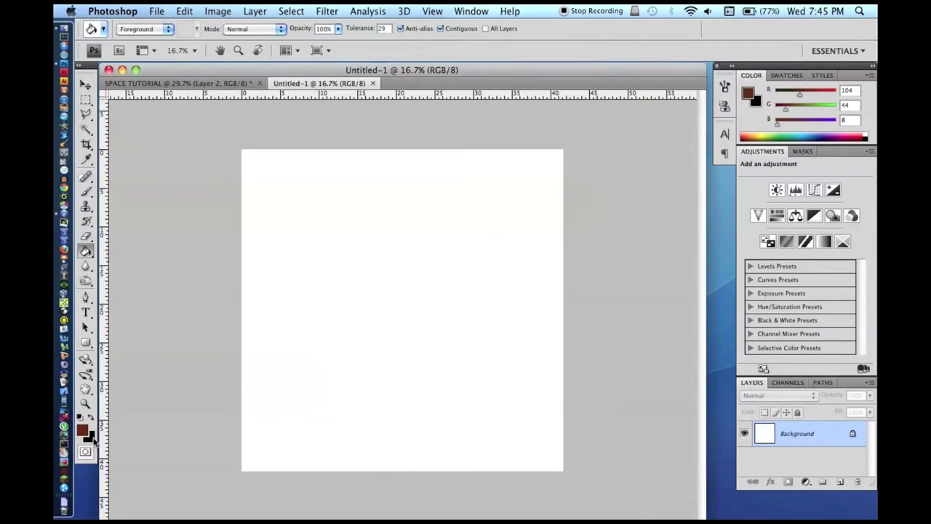
Set the background color to a neutral dark gray, hex 4e4e4e
click(91, 437)
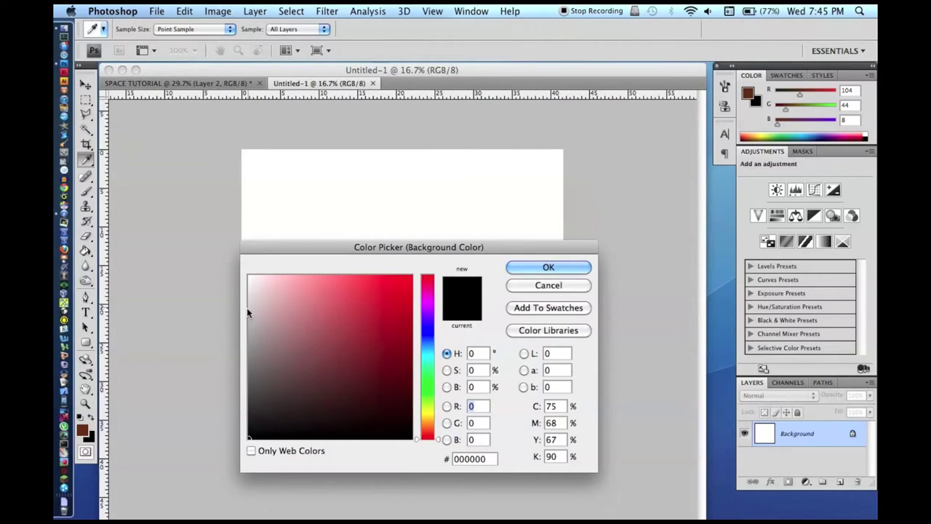
click(249, 372)
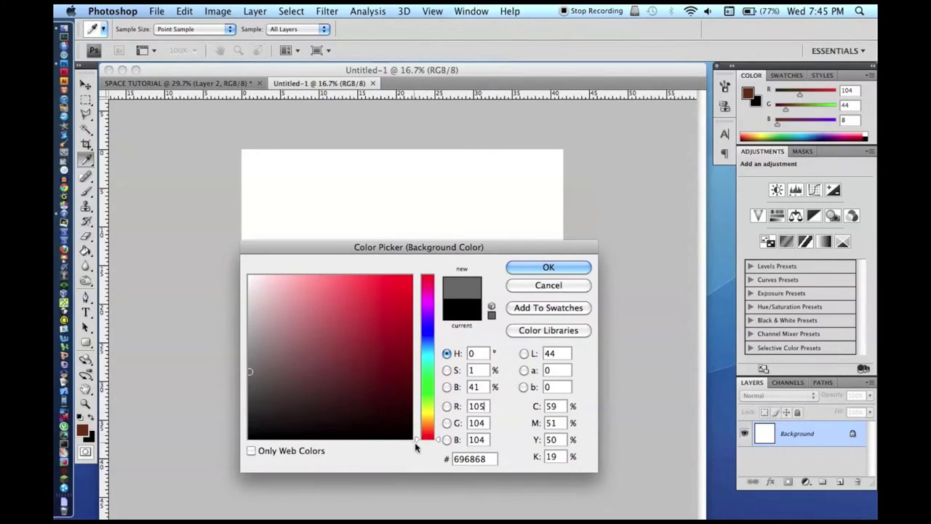
key(BackSpace)
text(4)
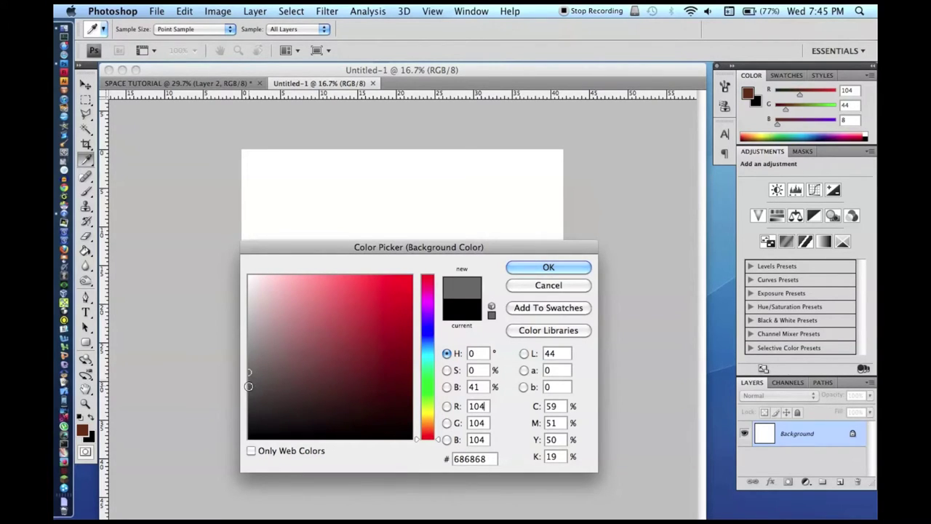
click(249, 389)
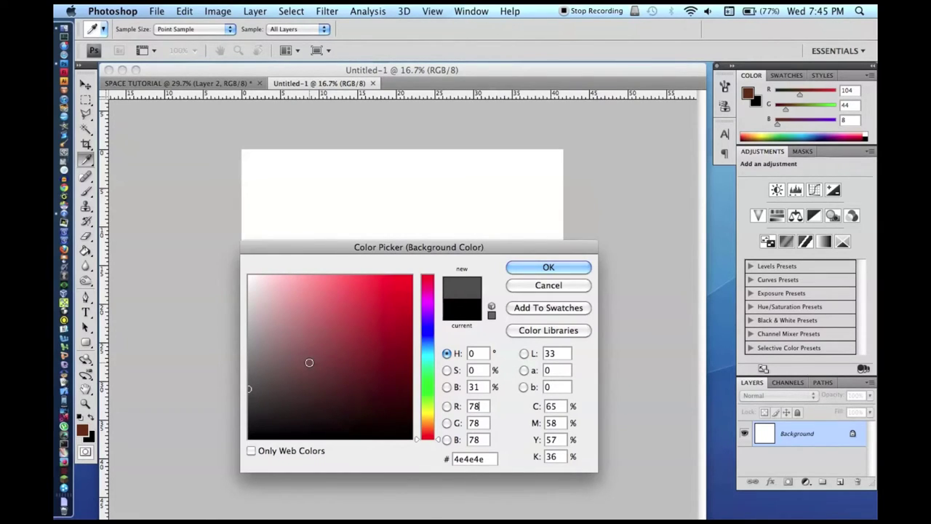
key(Return)
key(g)
Fill the new document's background with rendered Clouds in the brown and gray colors
click(337, 7)
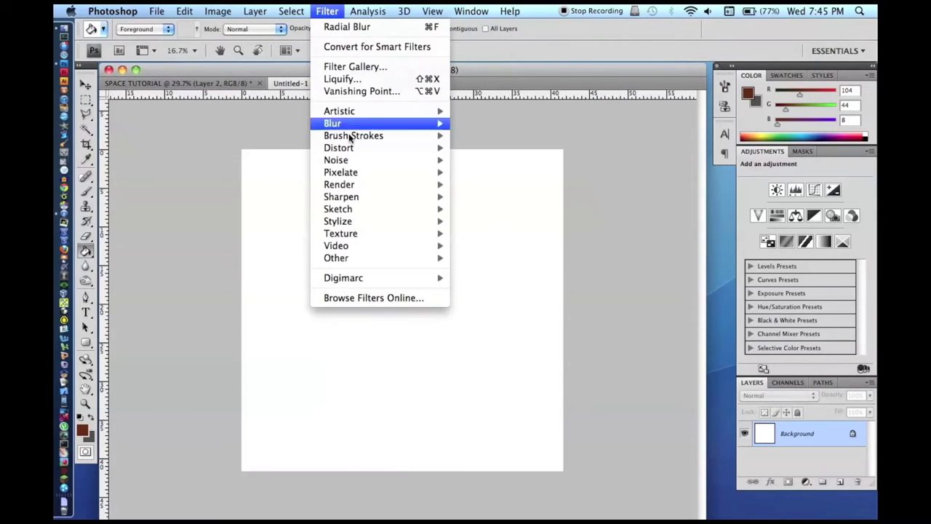
mouse_move(415, 185)
click(471, 184)
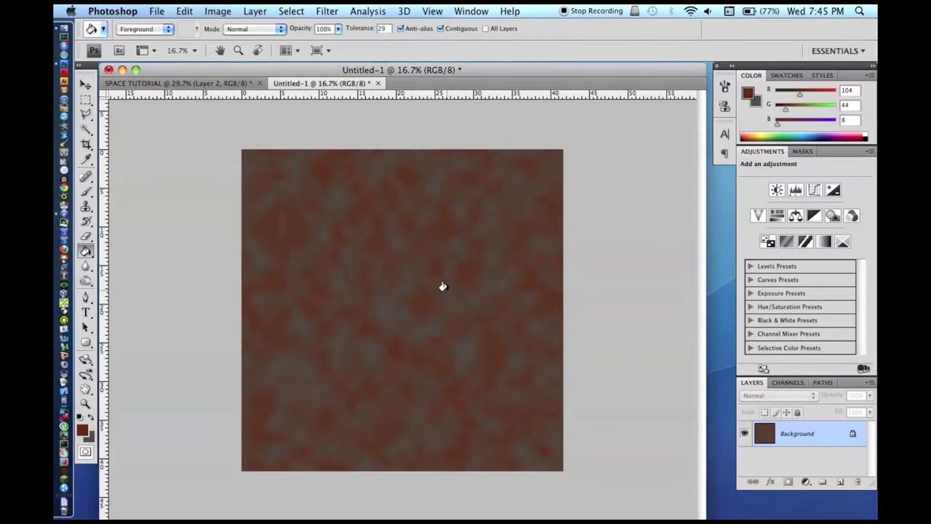
scroll(447, 287, down, 5)
scroll(452, 286, up, 3)
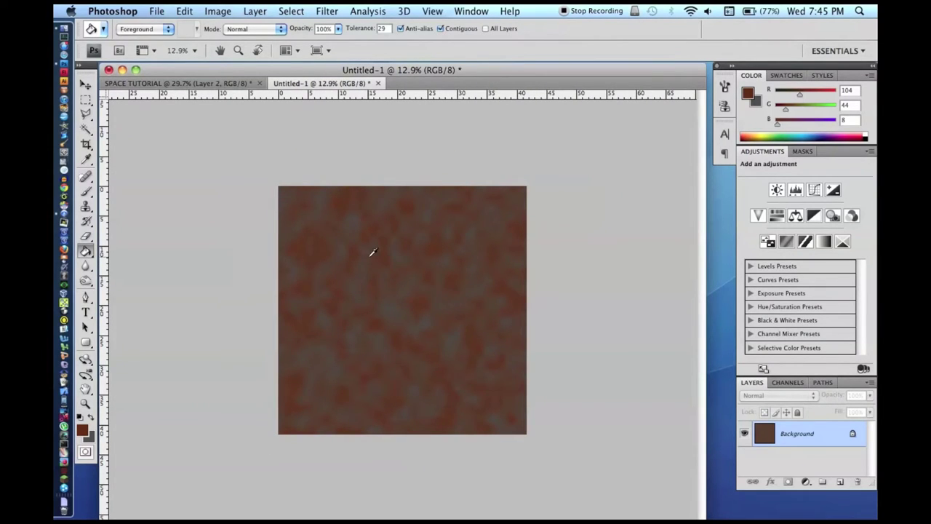
scroll(372, 252, down, 6)
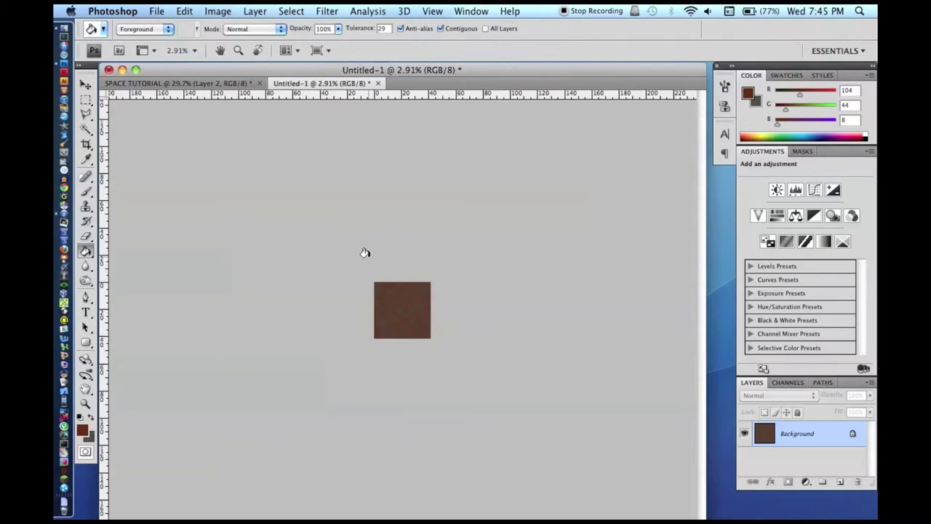
Copy the entire cloud texture to a new layer and delete the locked Background layer
key(super+a)
key(super+j)
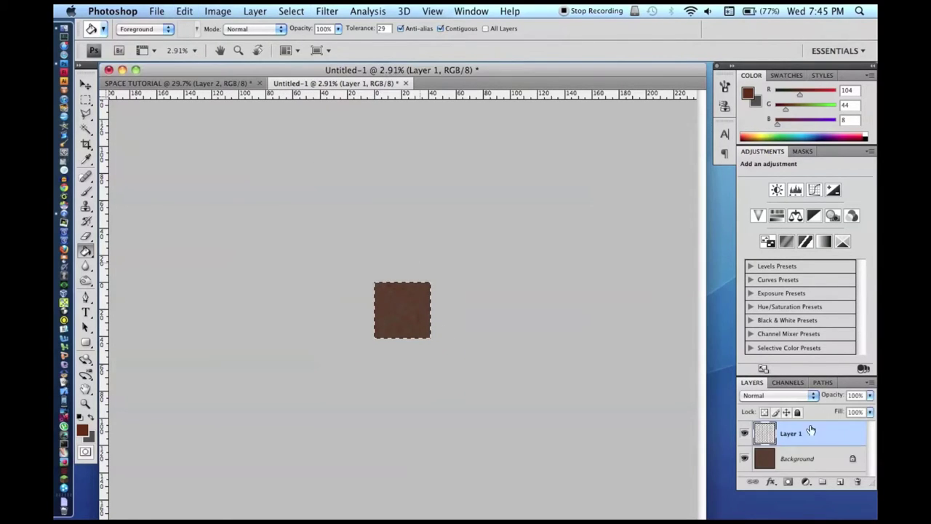
drag(816, 460, 858, 482)
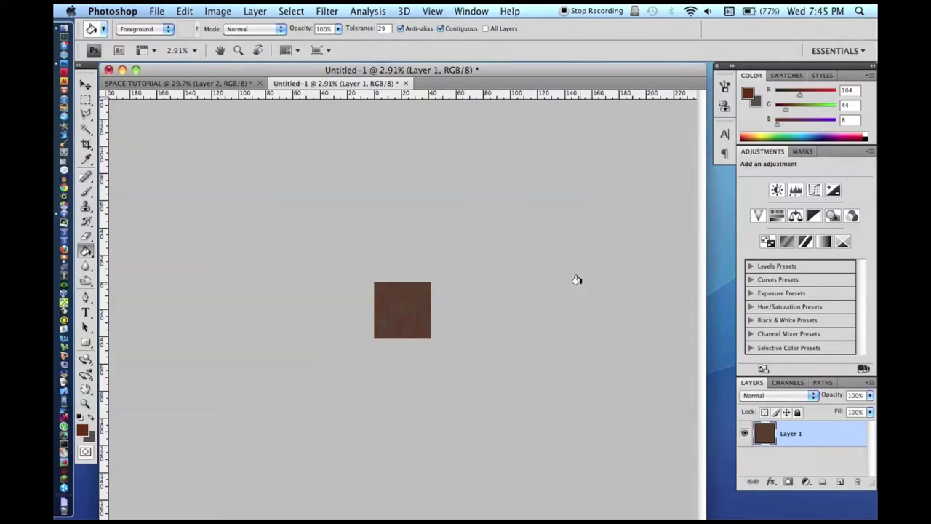
Scale the cloud layer up proportionally to about 366.5%, keeping its lower-left corner in place
key(super+t)
drag(431, 283, 602, 153)
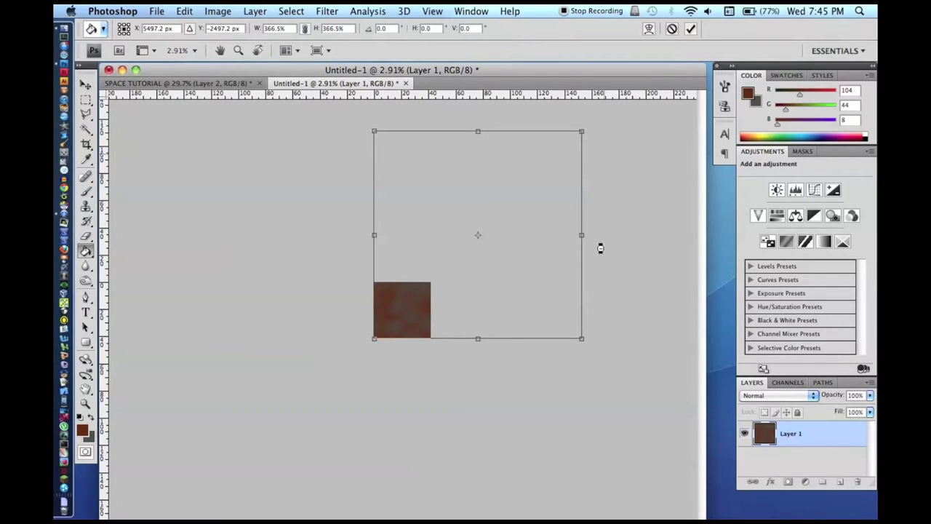
key(Escape)
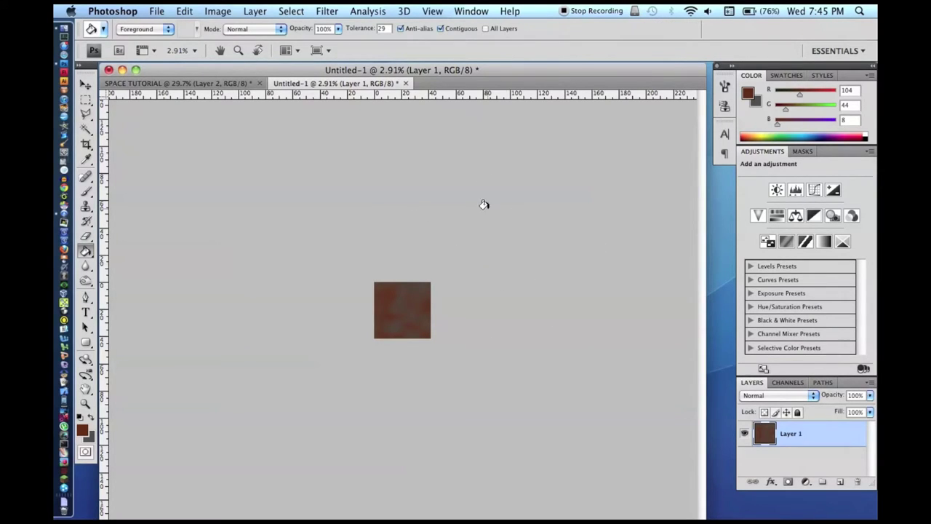
Copy the canvas area of the enlarged clouds to a new layer and delete the oversized Layer 1
key(super+a)
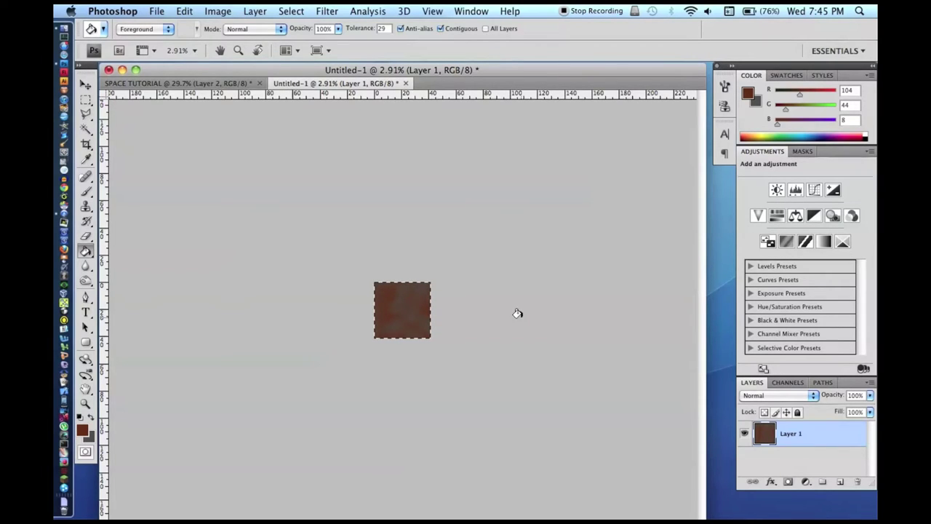
key(super+j)
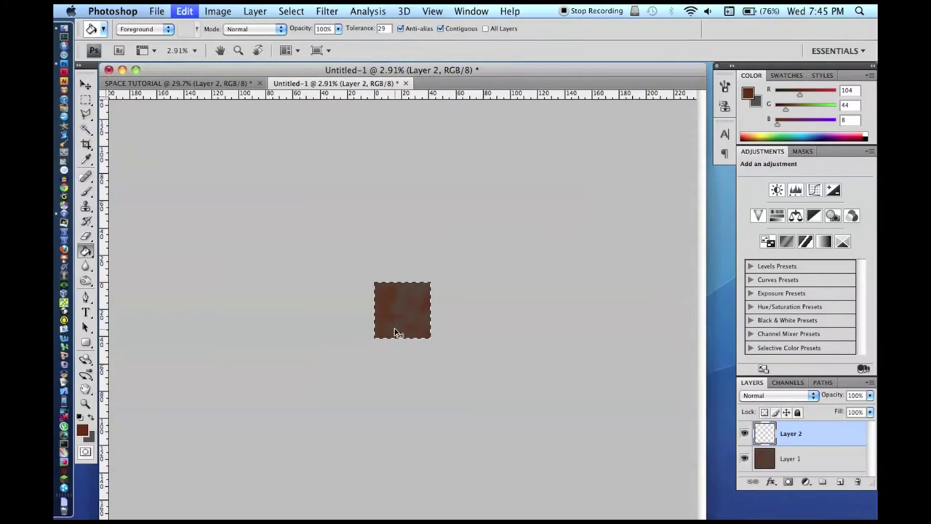
drag(800, 460, 858, 482)
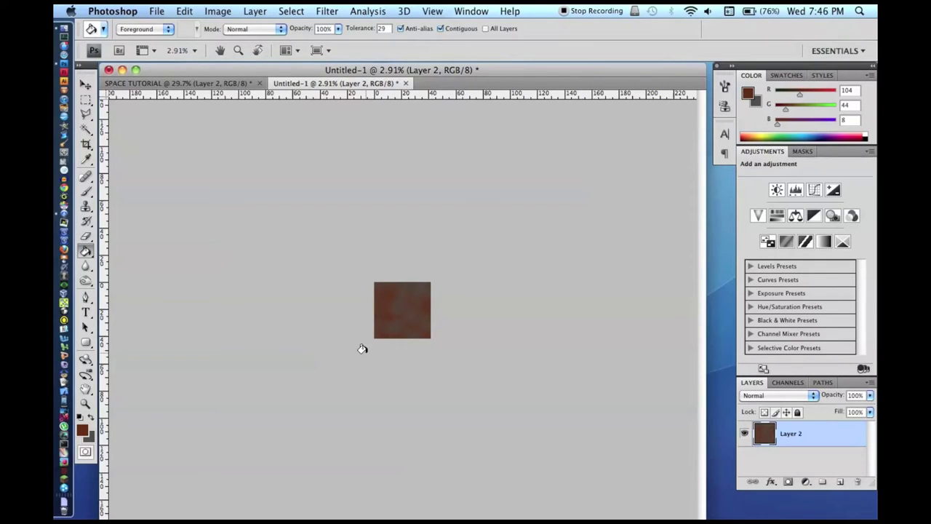
scroll(370, 346, up, 5)
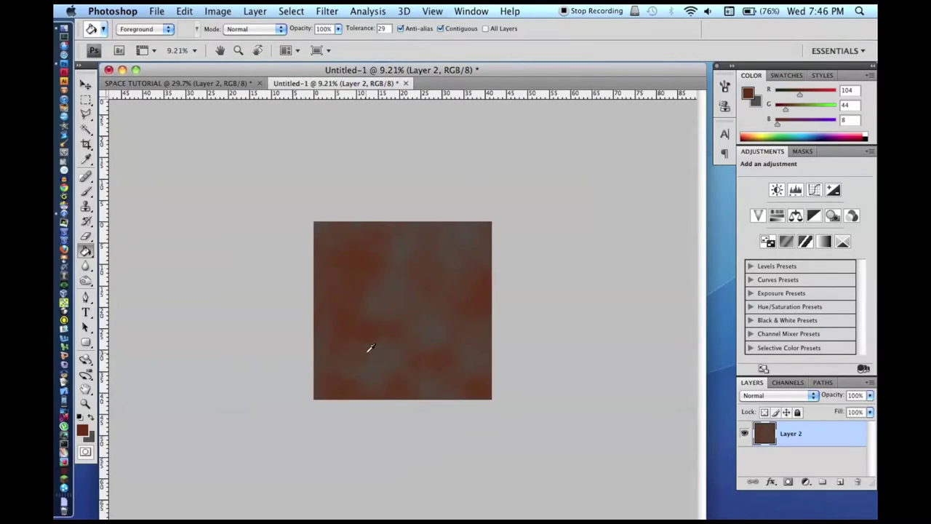
Create a new alpha channel and render Difference Clouds on it repeatedly, undoing the last pass
click(788, 382)
click(838, 483)
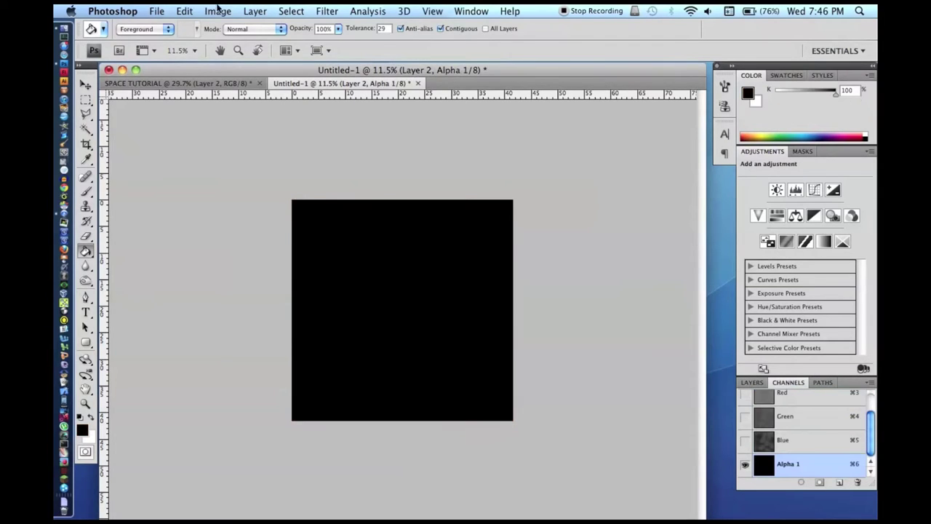
click(319, 10)
mouse_move(401, 187)
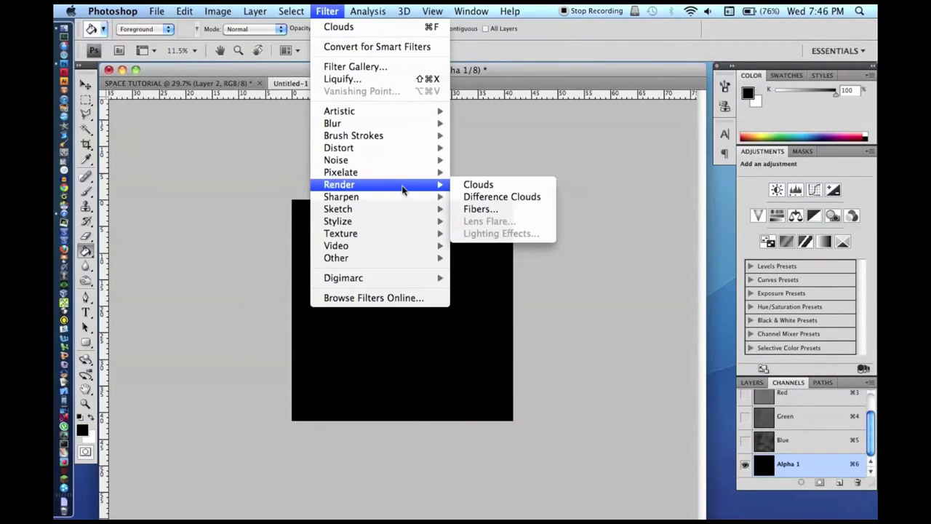
click(480, 198)
key(super+f)
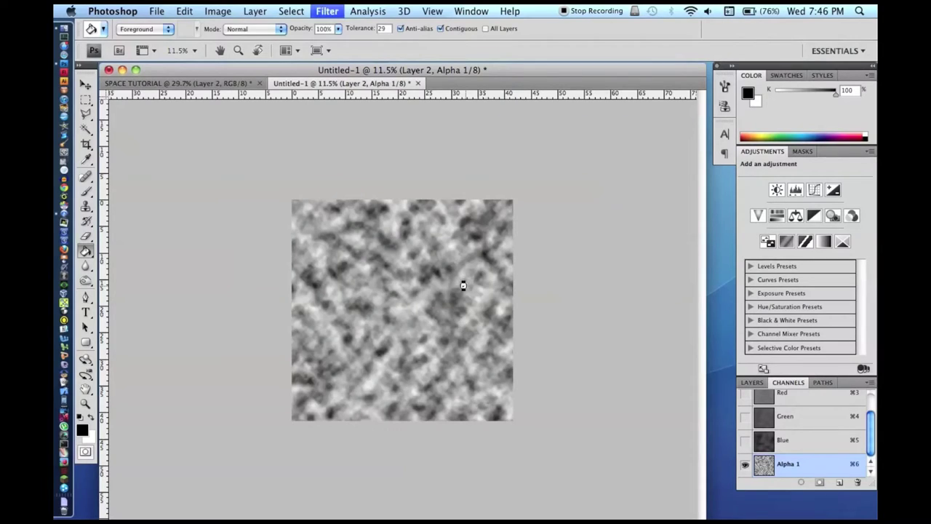
key(super+f)
scroll(461, 277, down, 5)
key(super+f)
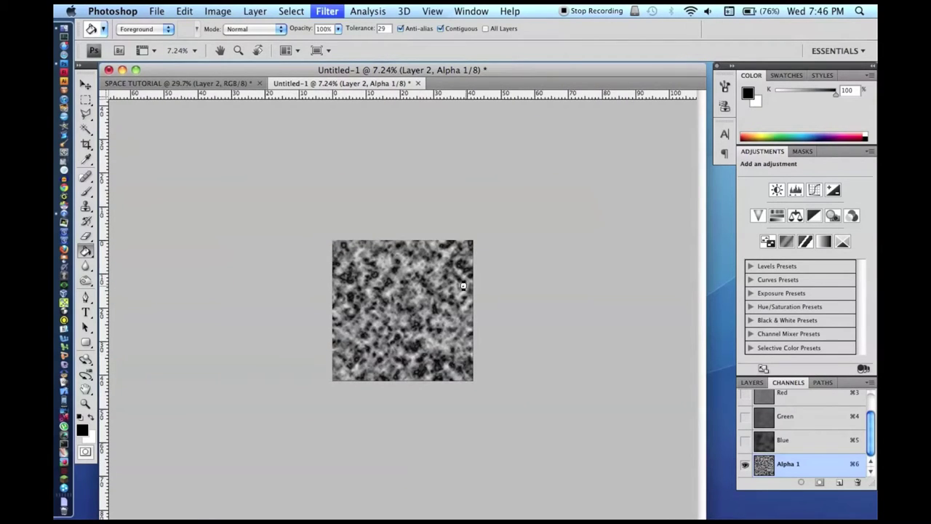
key(super+z)
Enlarge the alpha channel's cloud pattern beyond the canvas from its lower-left corner, and return to editing Layer 2
key(super+t)
drag(473, 241, 643, 95)
key(Return)
key(g)
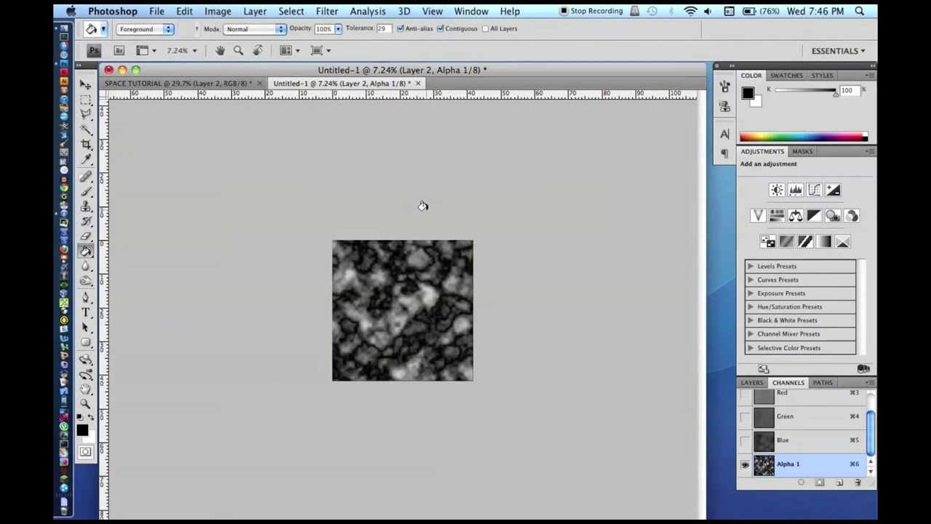
click(751, 384)
click(813, 432)
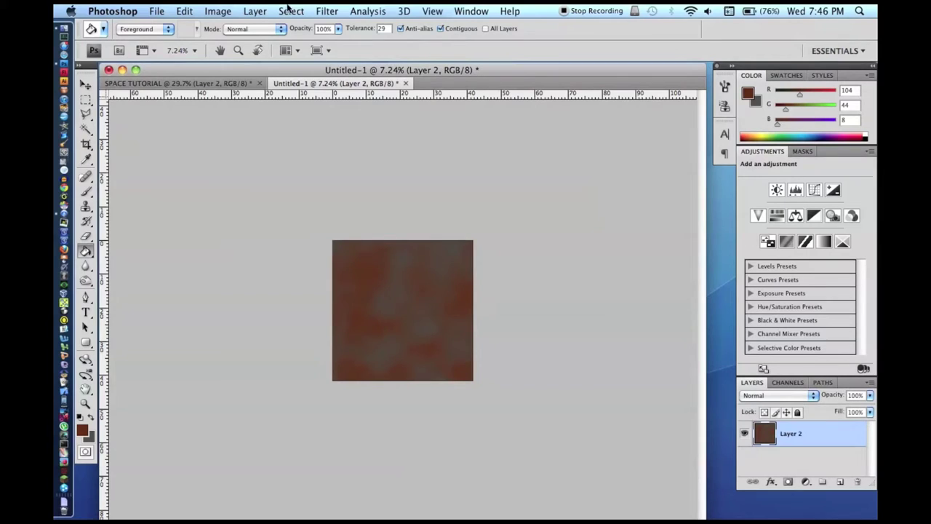
Open Lighting Effects for Layer 2, aim the spotlight from the upper-left corner, and use Alpha 1 as texture channel with White is high and height 95
click(324, 10)
mouse_move(347, 186)
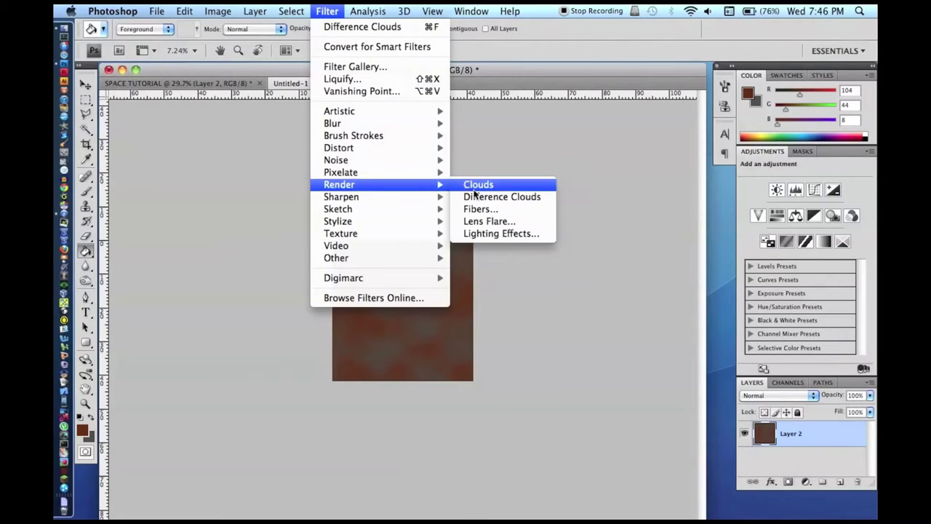
click(494, 234)
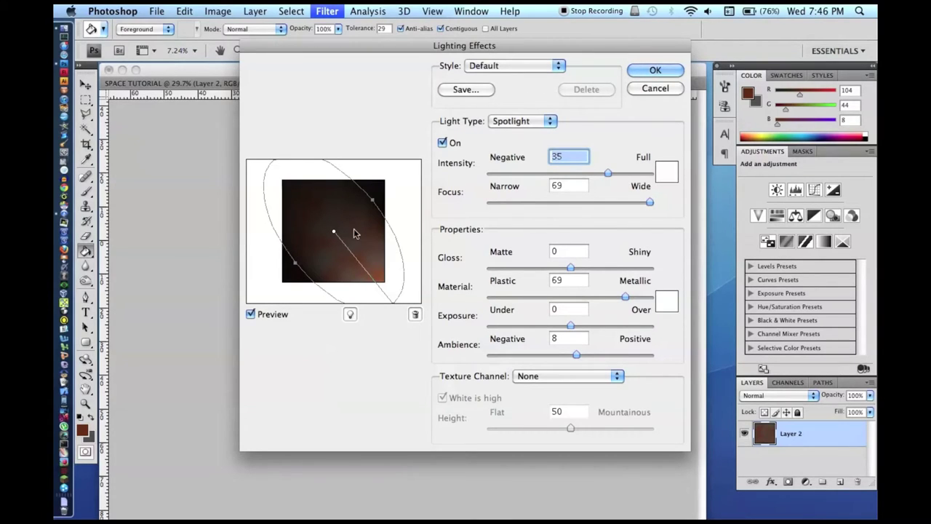
drag(393, 302, 275, 160)
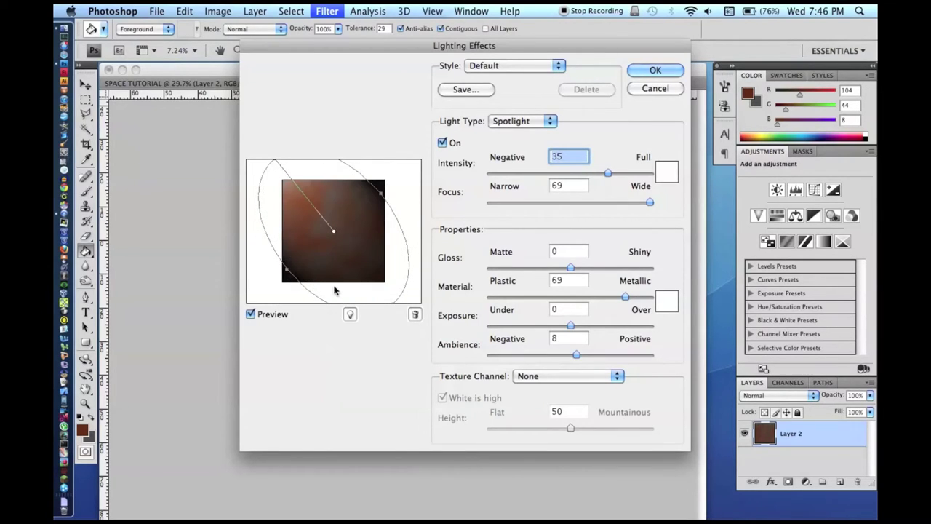
click(545, 376)
click(537, 433)
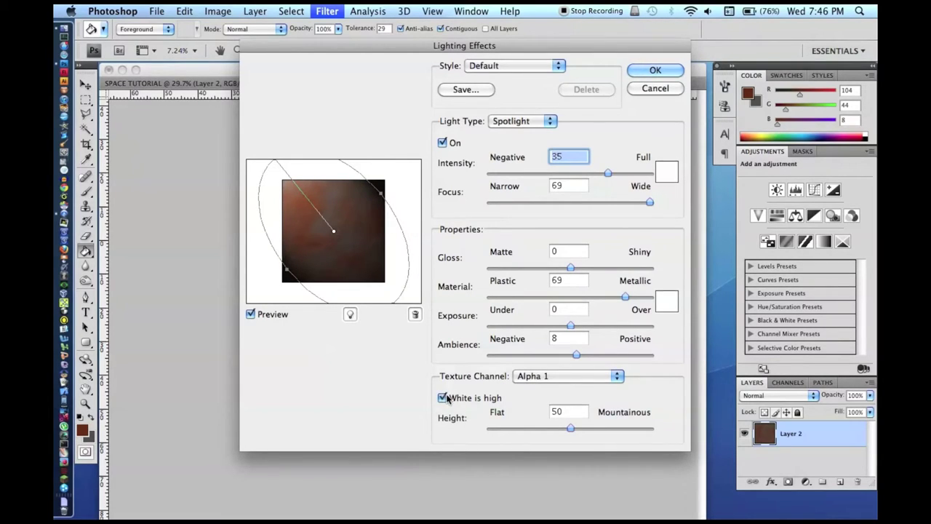
click(445, 397)
click(445, 396)
drag(570, 428, 643, 428)
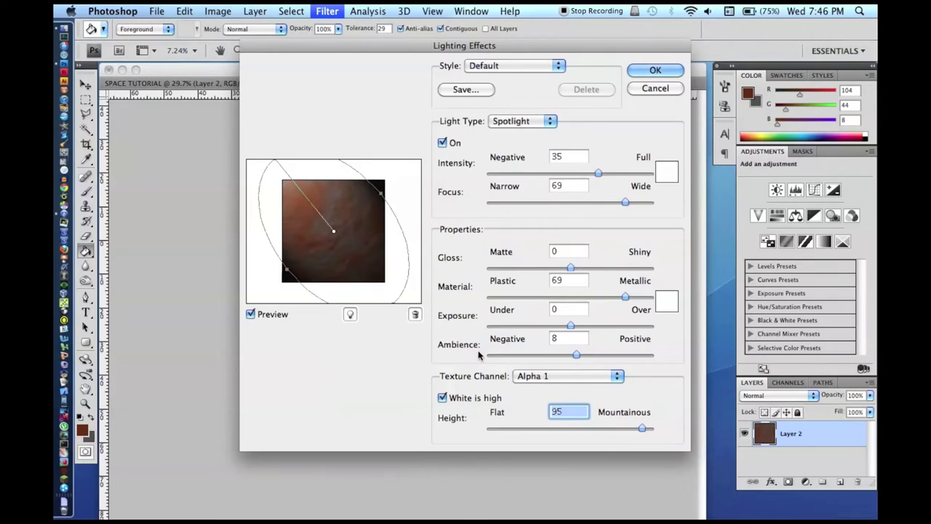
Set the light's exposure to 6, material to 58, gloss to 30 and intensity to 30
click(572, 327)
drag(577, 327, 578, 327)
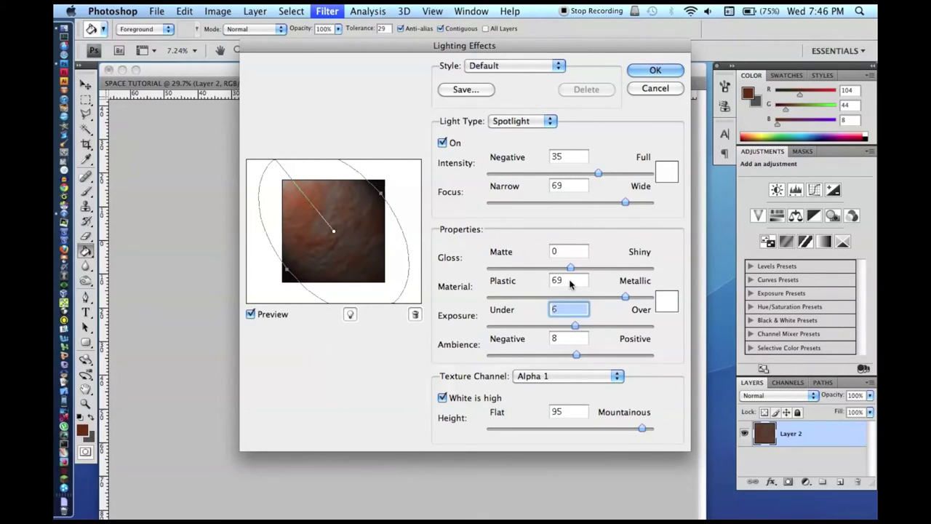
click(627, 298)
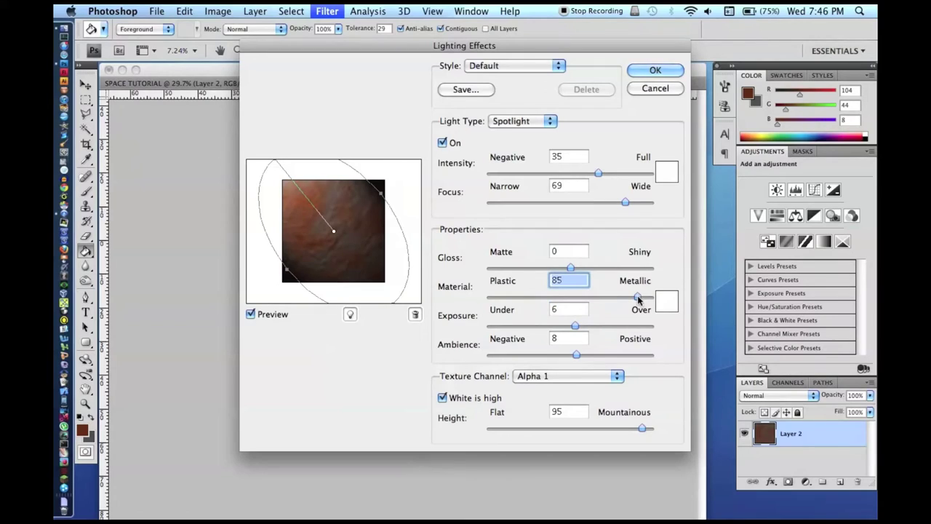
drag(625, 298, 616, 302)
drag(571, 267, 595, 268)
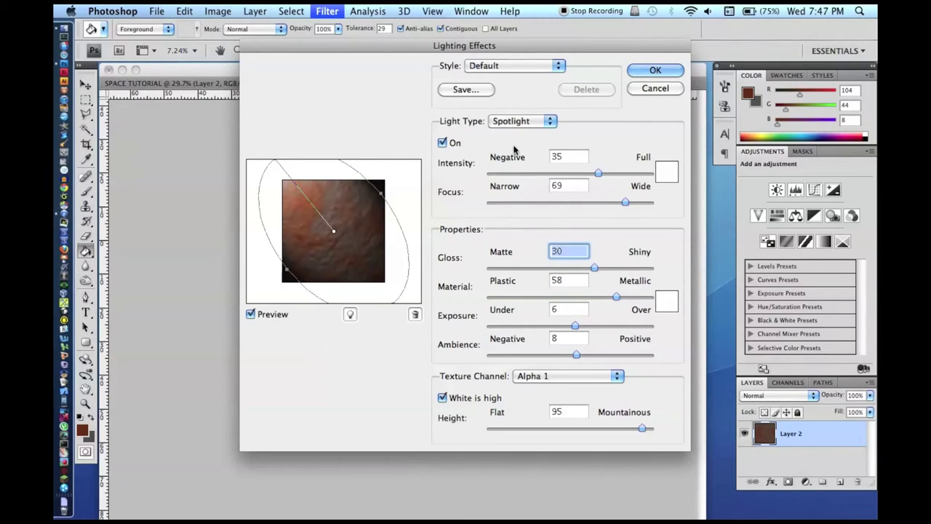
drag(598, 173, 594, 175)
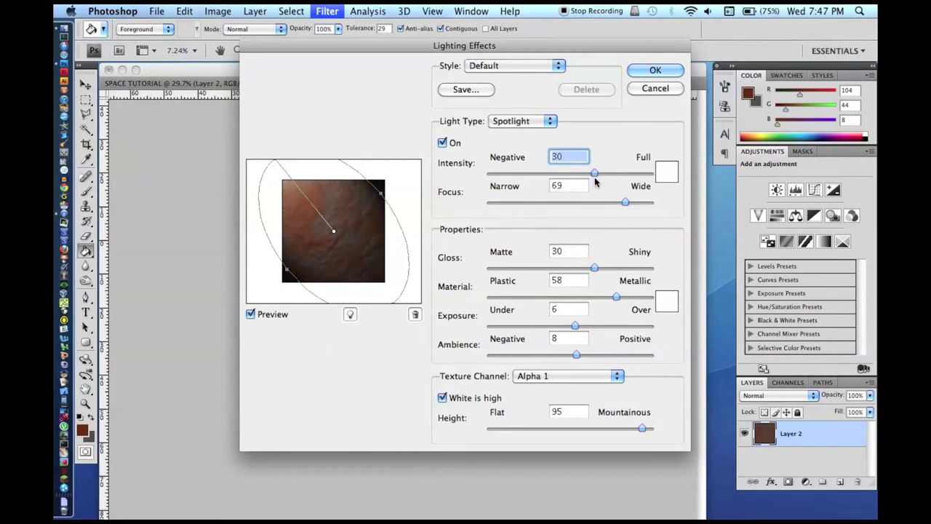
Try the Omni and Directional light types in the preview and return to Spotlight
click(509, 121)
click(507, 110)
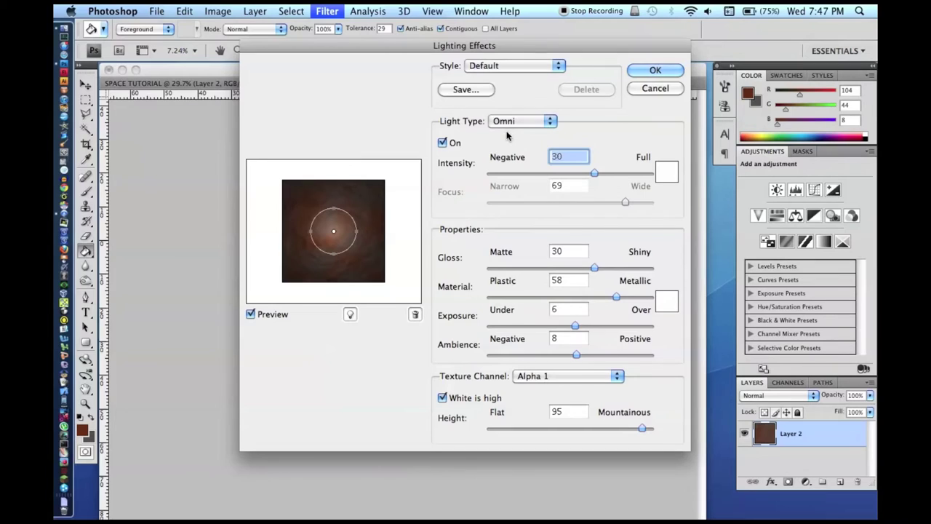
click(505, 124)
click(509, 133)
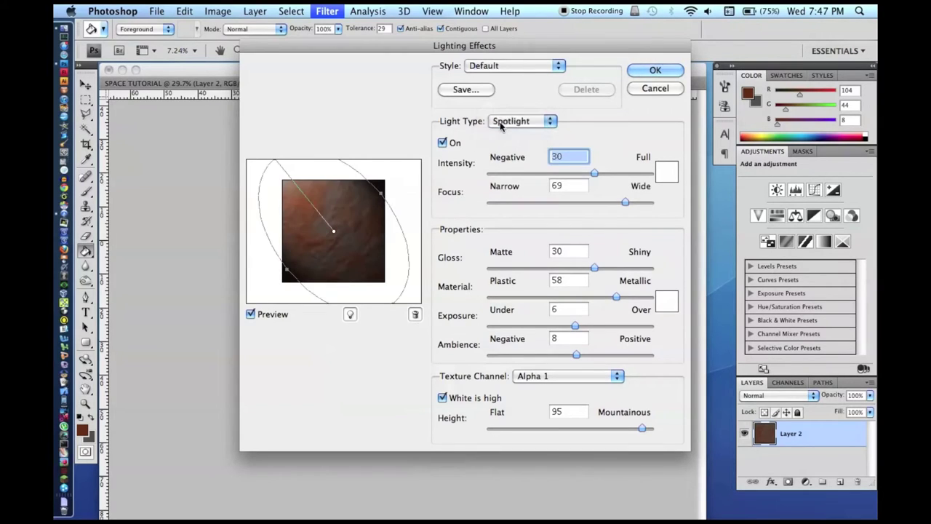
click(500, 121)
click(502, 98)
click(509, 121)
click(502, 144)
Apply the configured spotlight effect to Layer 2
key(Return)
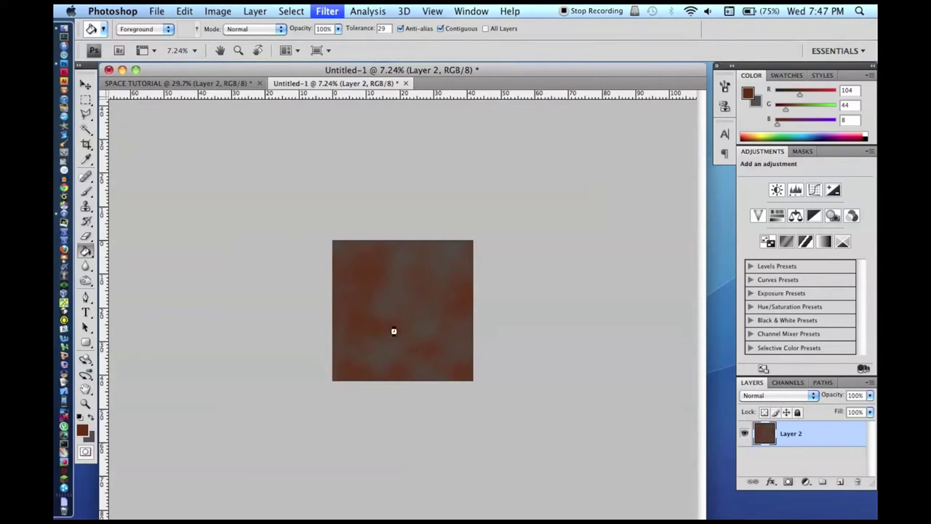
scroll(417, 325, up, 8)
scroll(418, 324, up, 6)
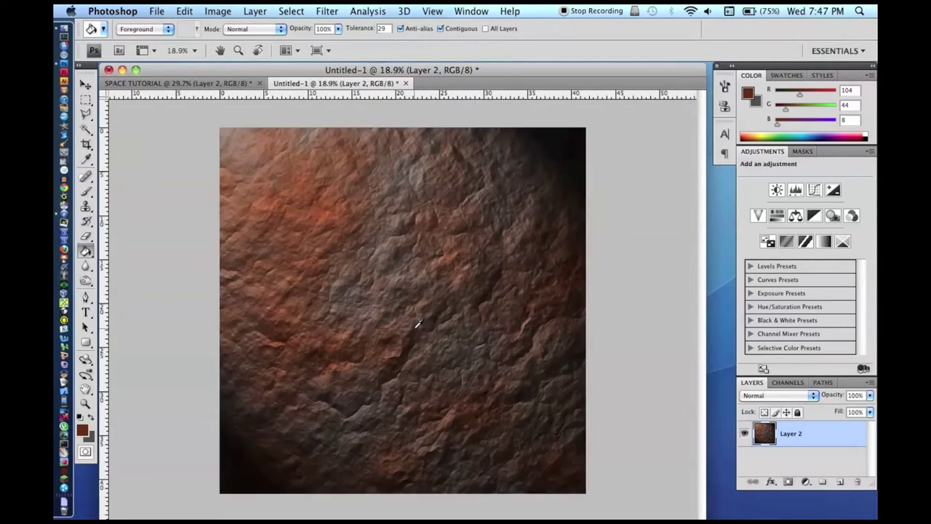
scroll(418, 324, down, 3)
scroll(418, 323, down, 1)
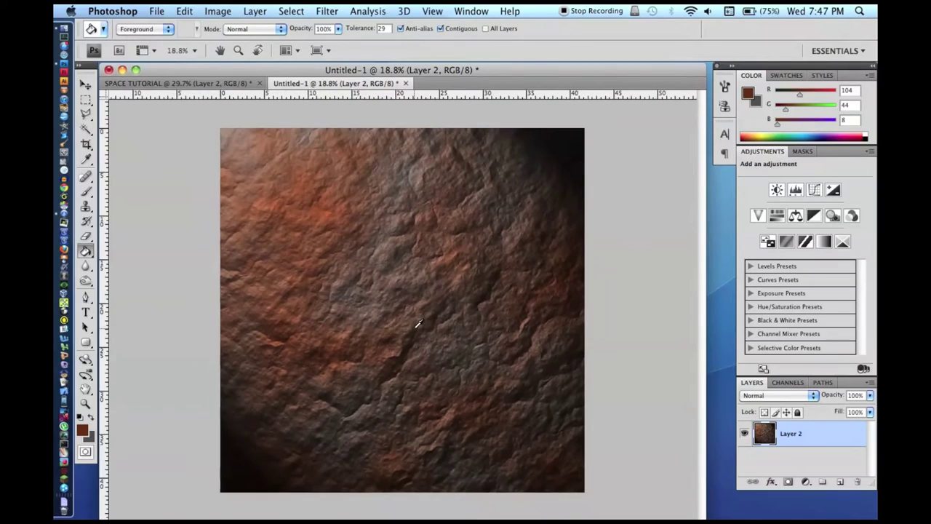
scroll(419, 324, down, 1)
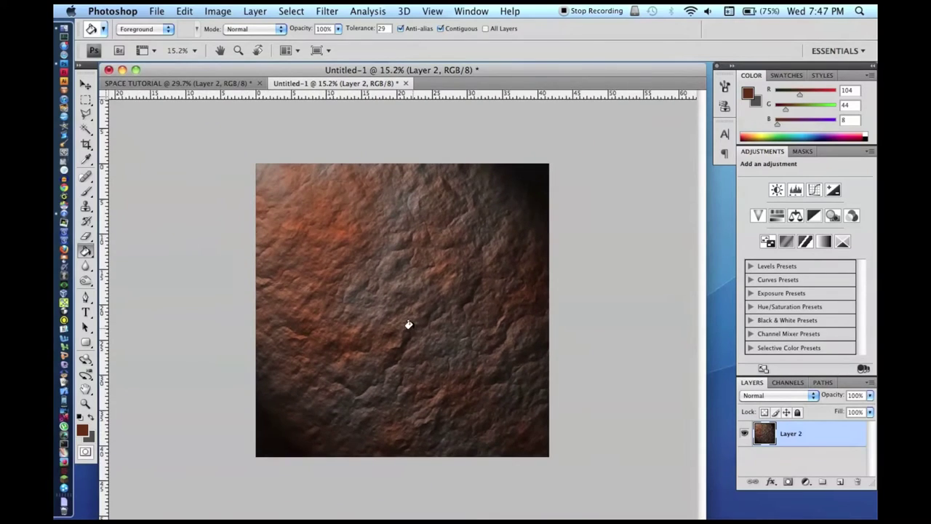
Copy a square of about 1665 pixels from the middle of the rock texture into a new 1665 x 1665 pixel document
click(86, 101)
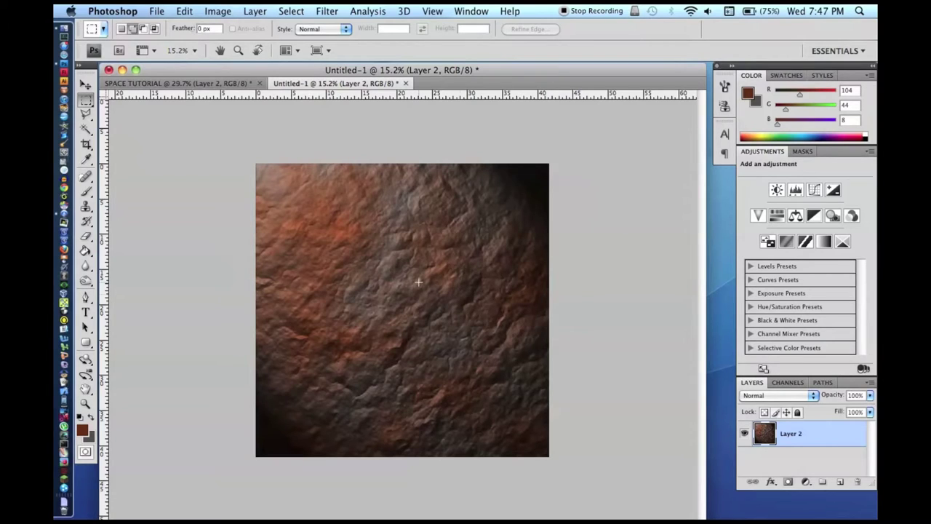
drag(438, 376, 487, 393)
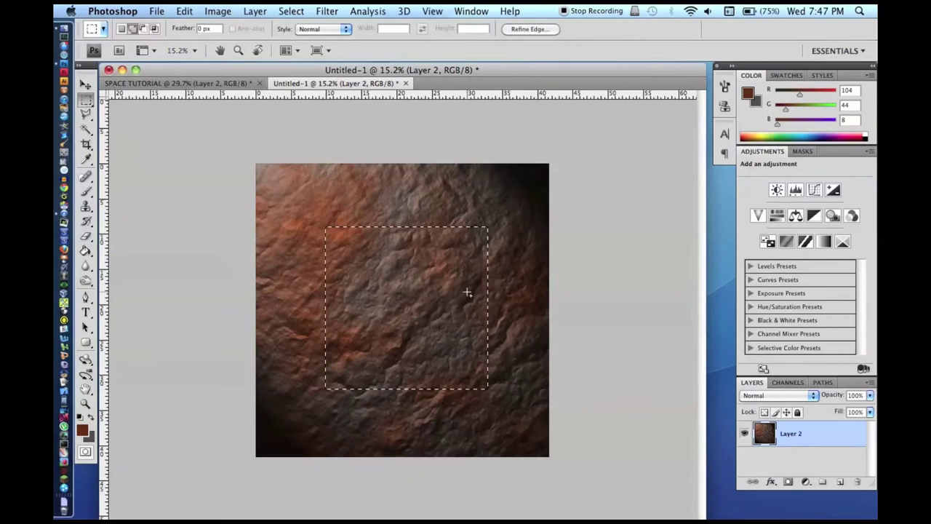
key(super+n)
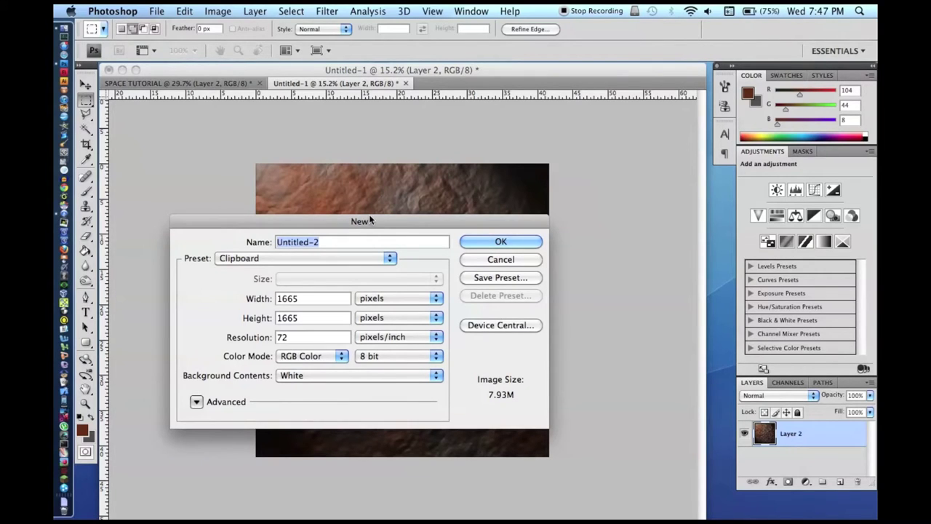
key(Return)
key(super+v)
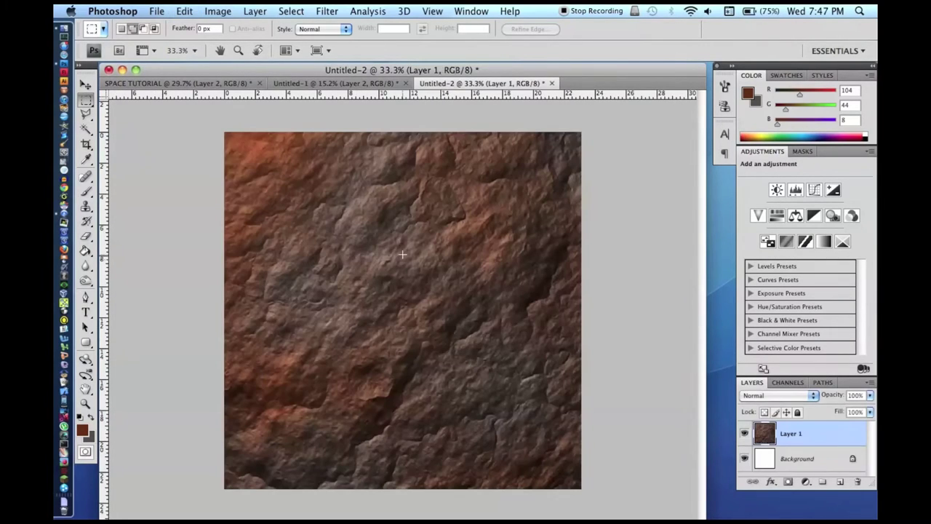
Create a 3D sphere from Layer 1 and rotate it to an orientation of about X -10.3, Y -30.8, Z 40.7
click(405, 11)
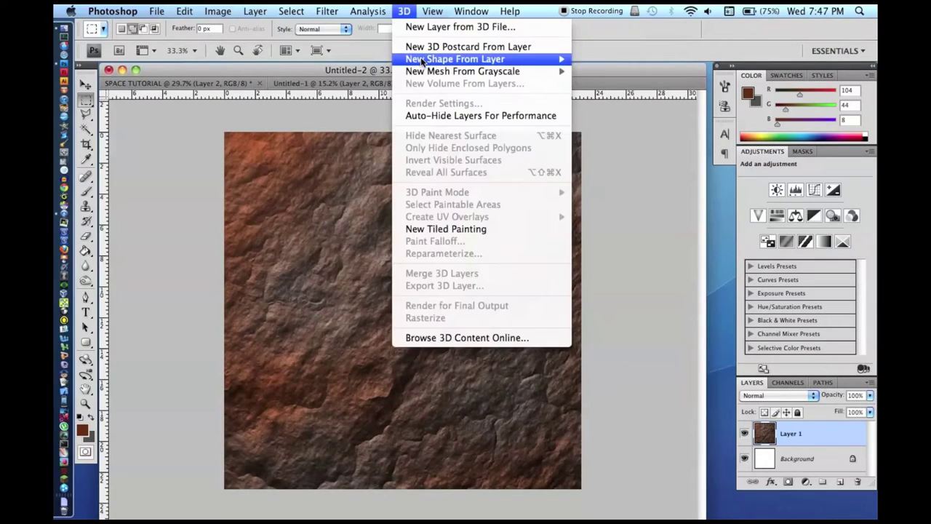
mouse_move(422, 63)
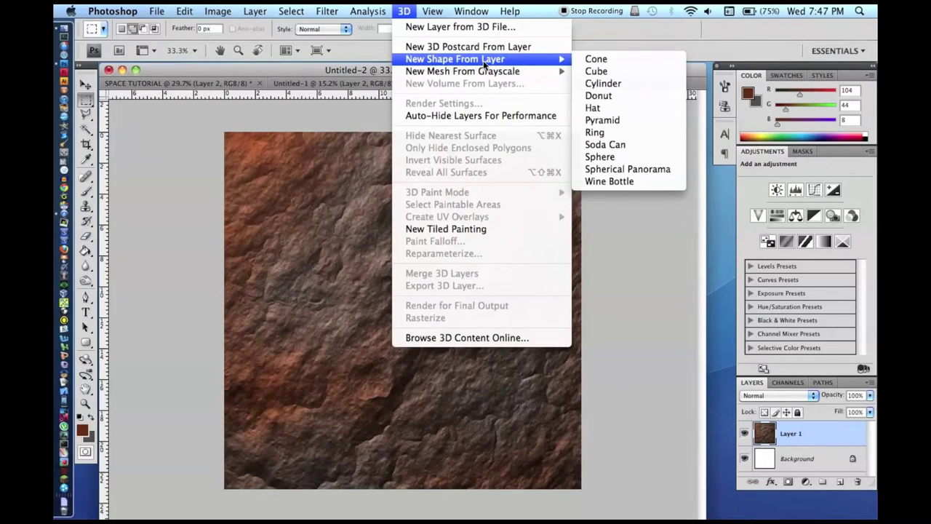
click(614, 156)
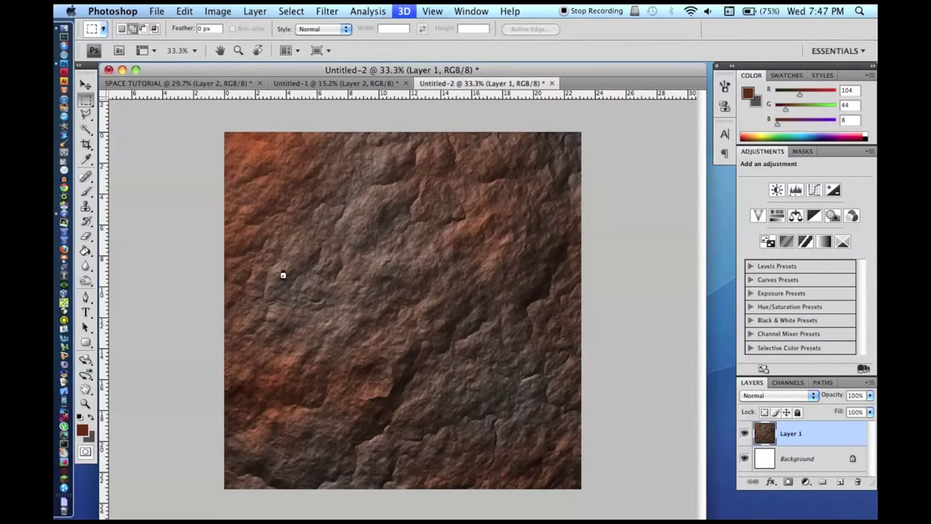
click(93, 359)
drag(437, 254, 384, 292)
Convert the 3D sphere layer to a smart object and rasterize it
right_click(839, 437)
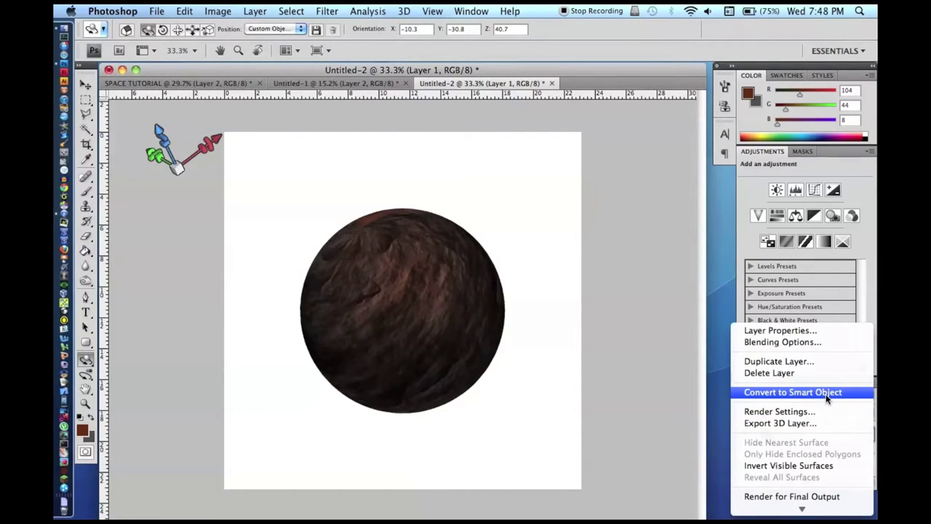
click(826, 393)
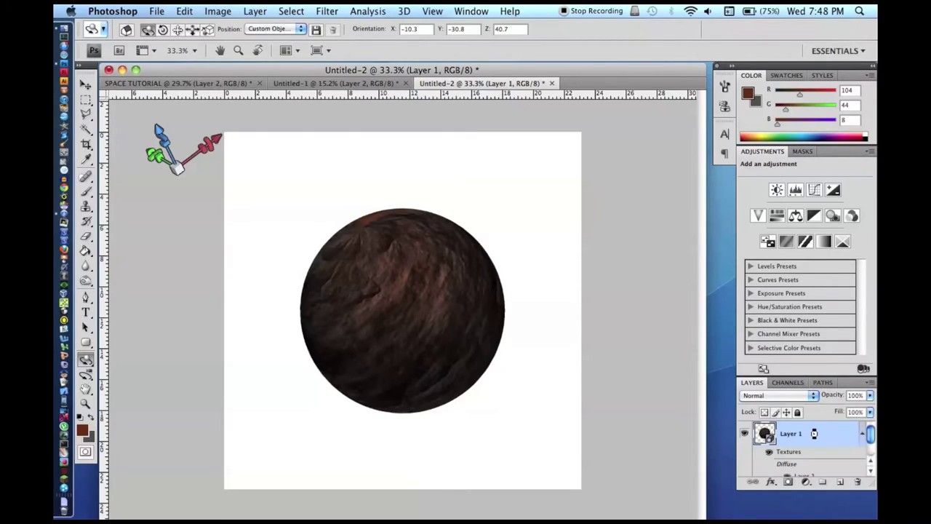
right_click(815, 433)
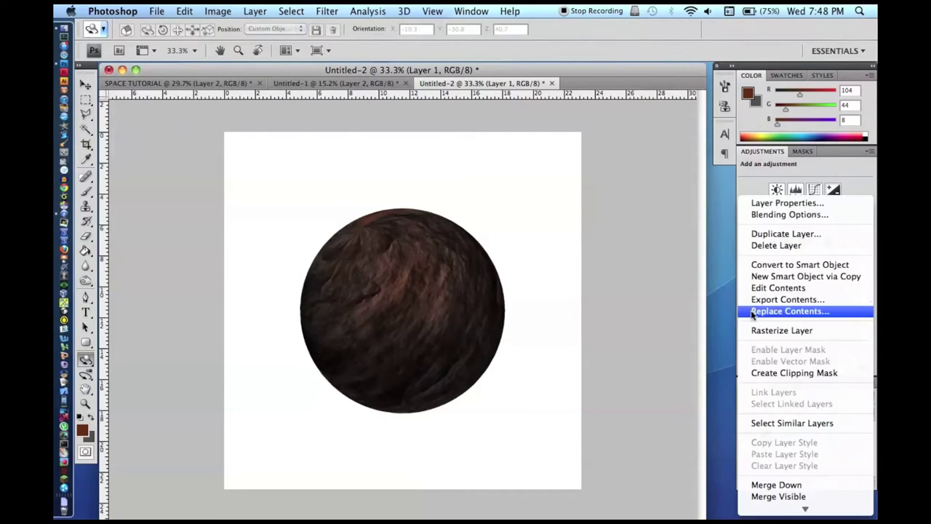
click(762, 331)
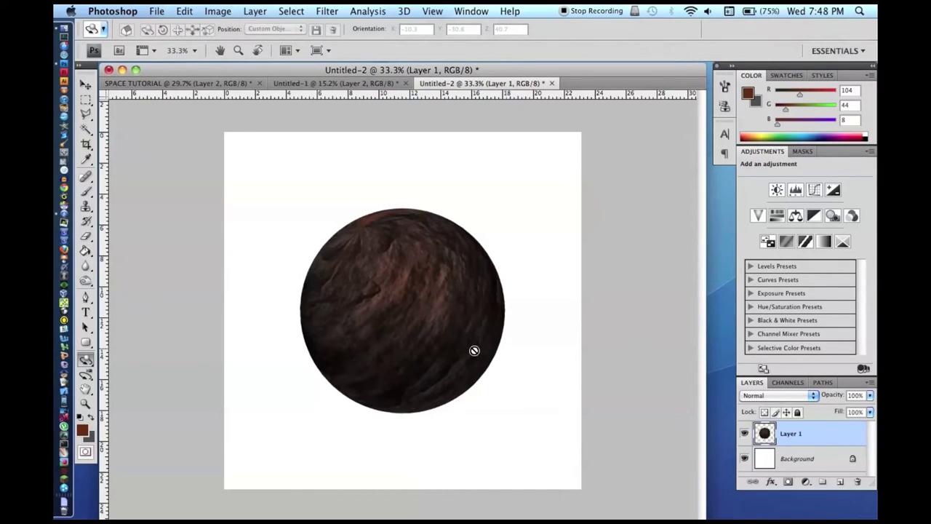
Copy the whole planet layer and paste it into the SPACE TUTORIAL document
key(super+a)
click(225, 88)
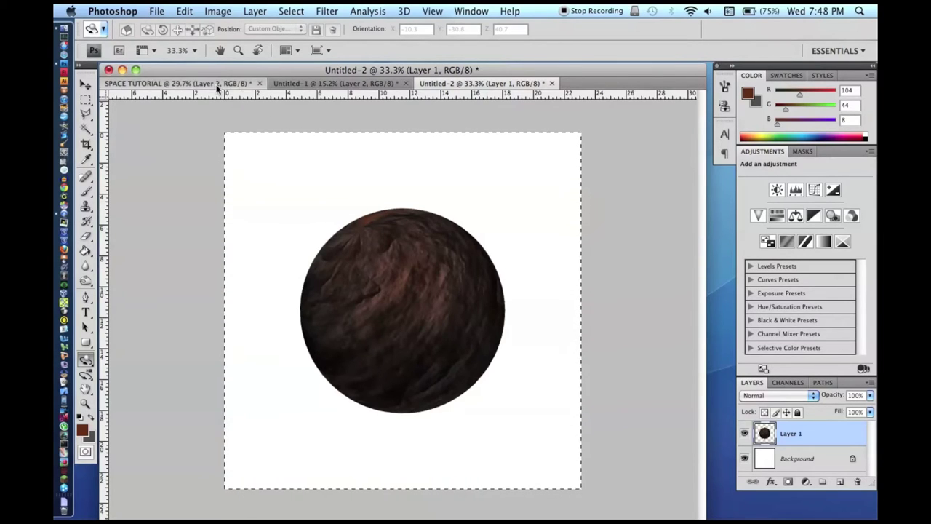
key(super+v)
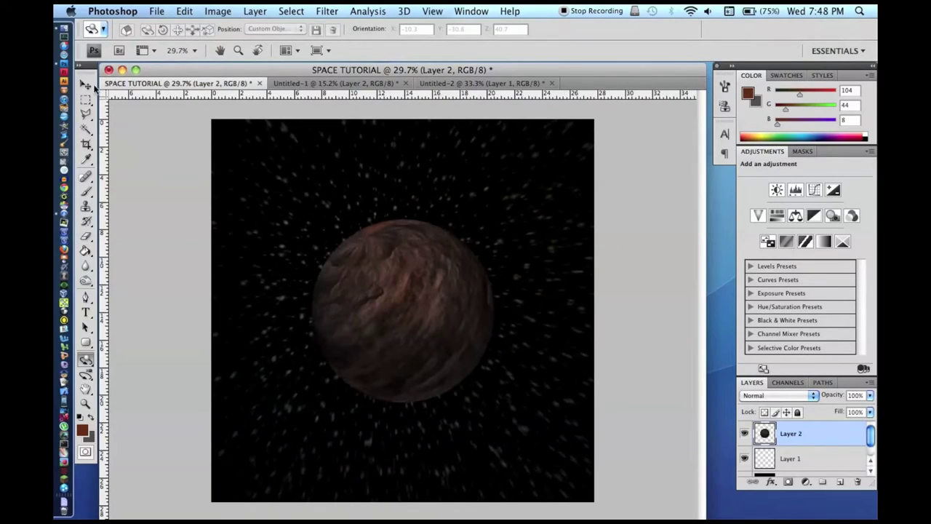
Move the planet to the lower-right part of the star field and scale it down slightly from its lower-right corner
click(86, 85)
drag(405, 297, 492, 354)
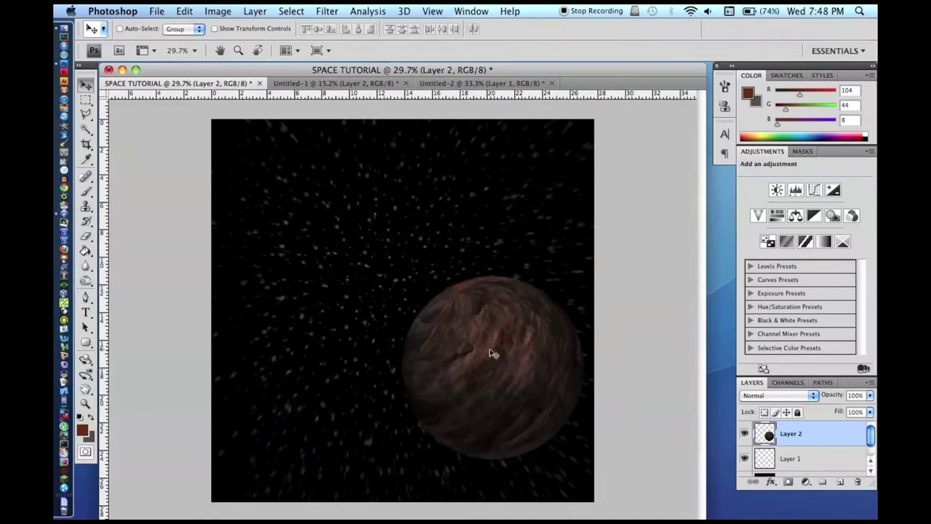
key(super+t)
drag(580, 455, 572, 446)
key(Return)
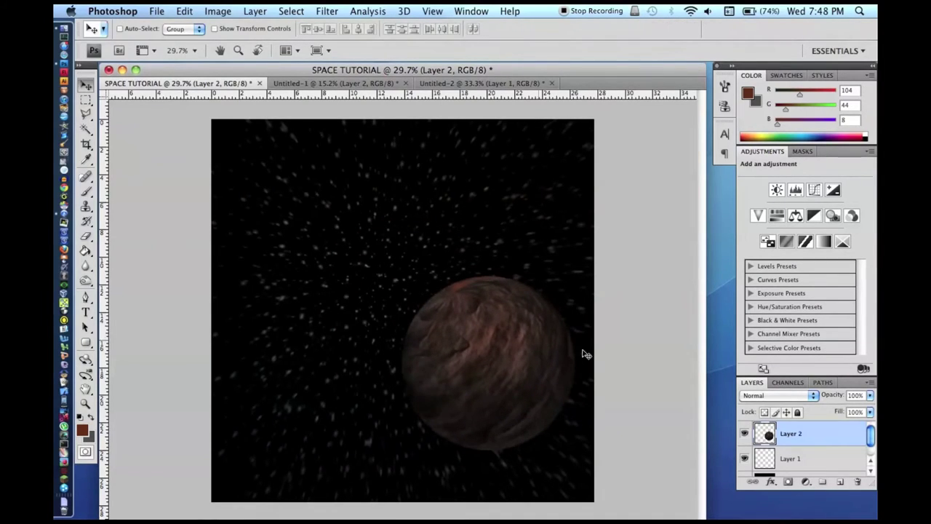
Add an Outer Glow to the planet on Layer 2 and set its colour to cyan 4deff5
double_click(818, 431)
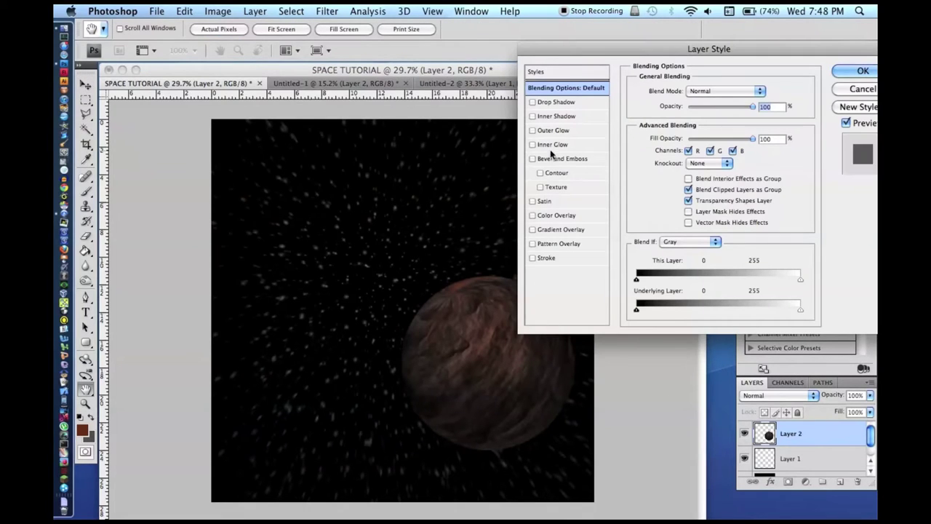
click(560, 132)
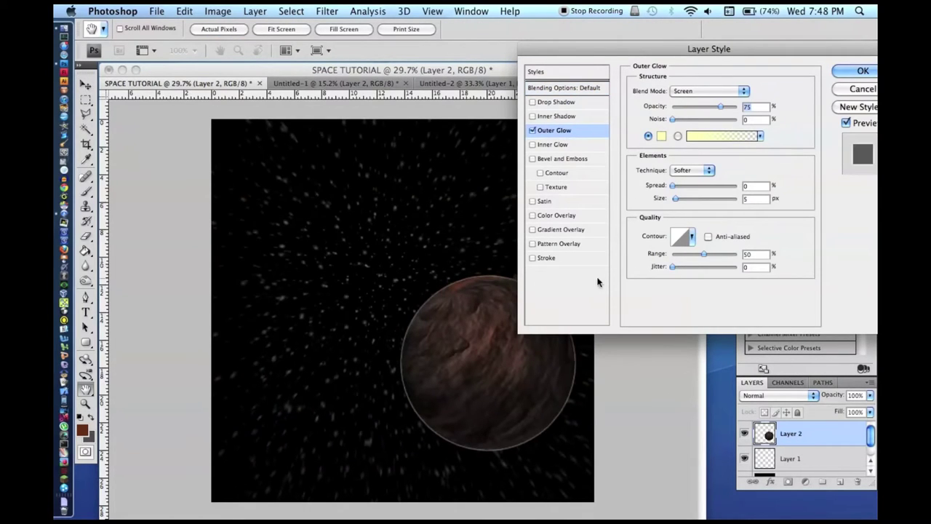
click(661, 136)
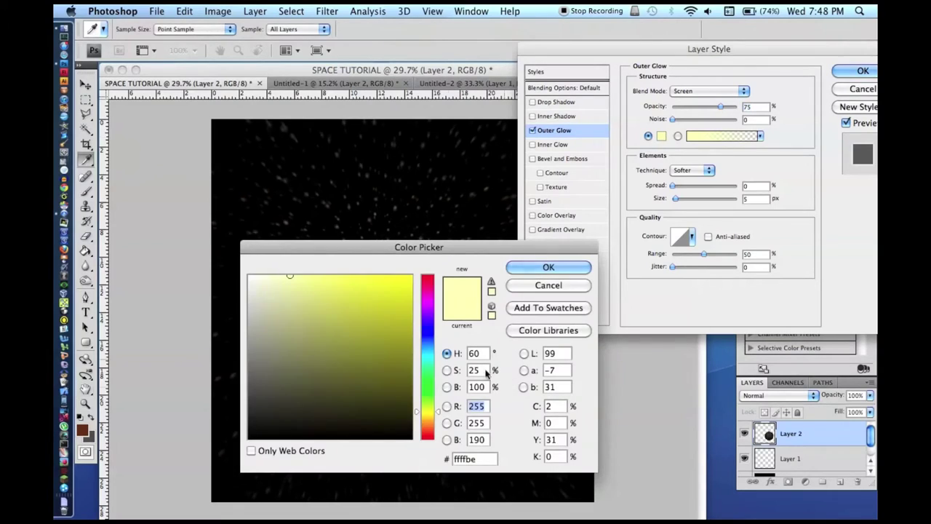
click(429, 354)
drag(378, 306, 315, 253)
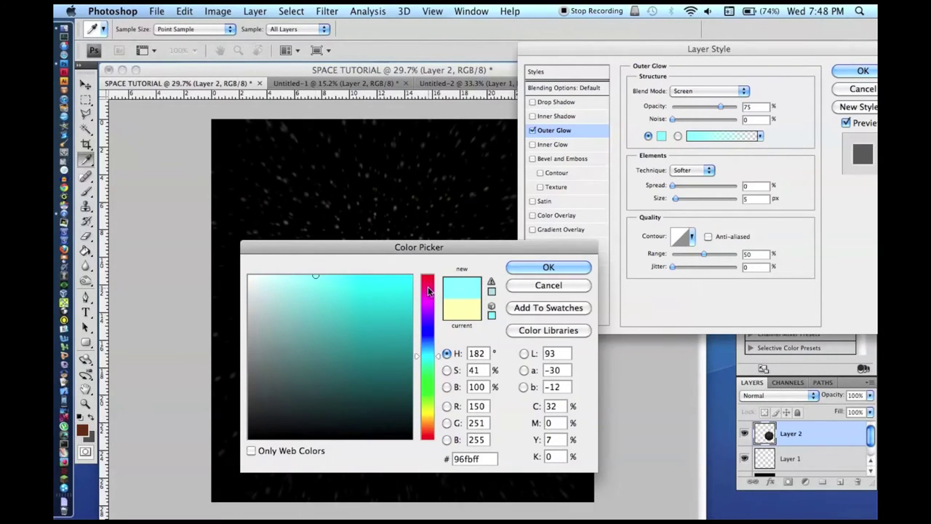
click(361, 281)
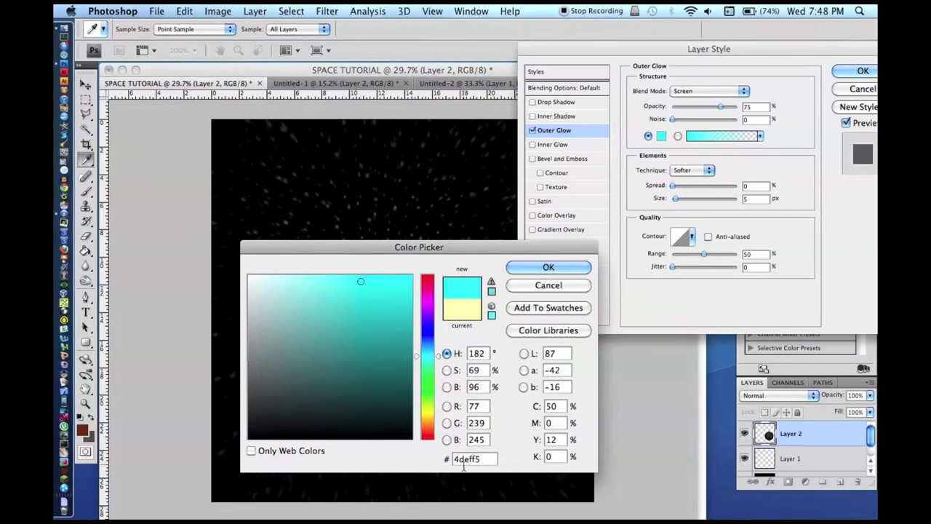
click(510, 267)
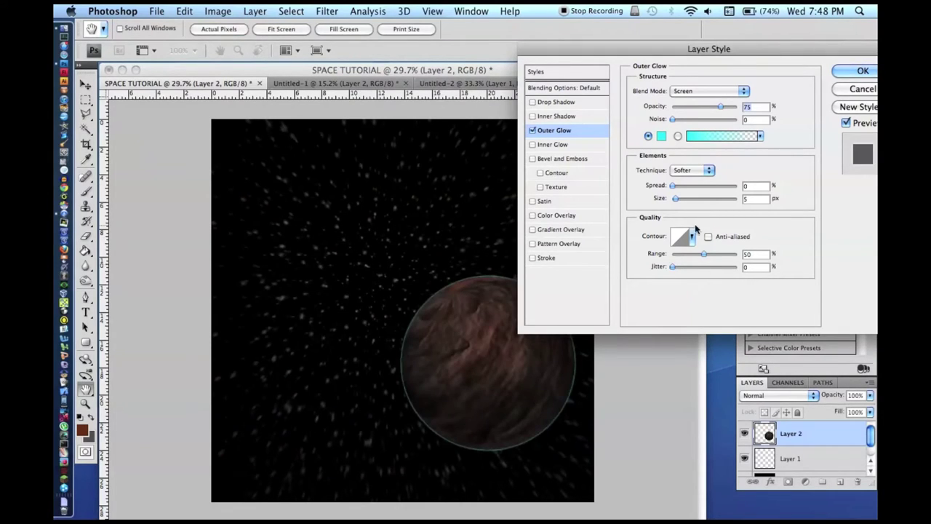
Try several sizes for the planet's outer glow and set it to 57 px
drag(676, 199, 689, 205)
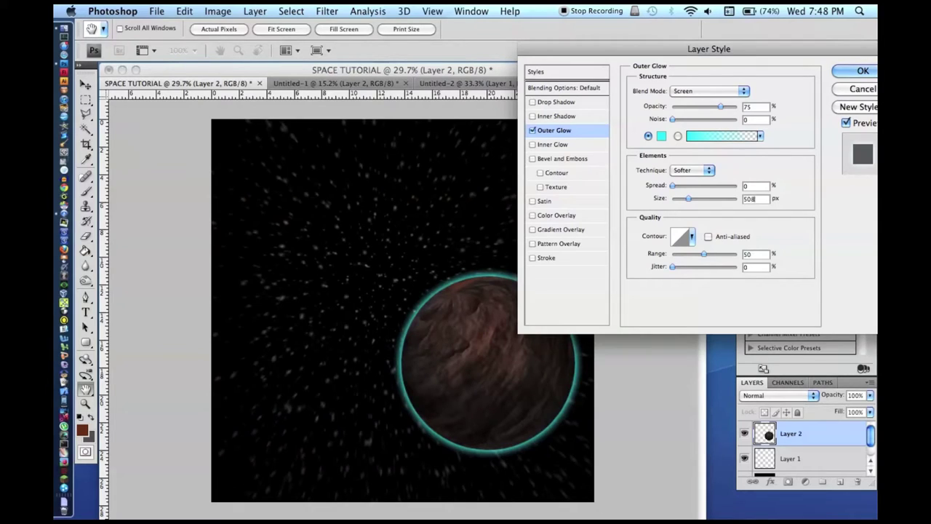
text(0)
key(BackSpace)
key(BackSpace)
key(BackSpace)
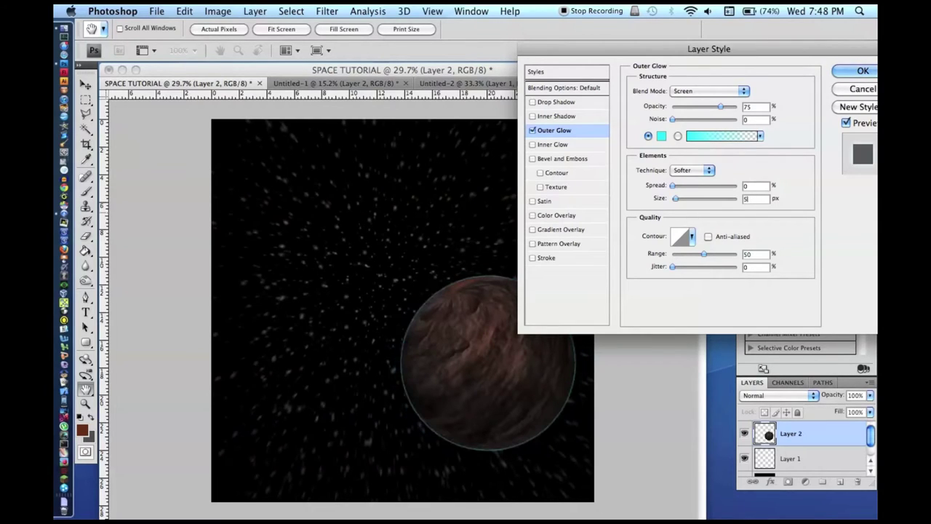
text(80)
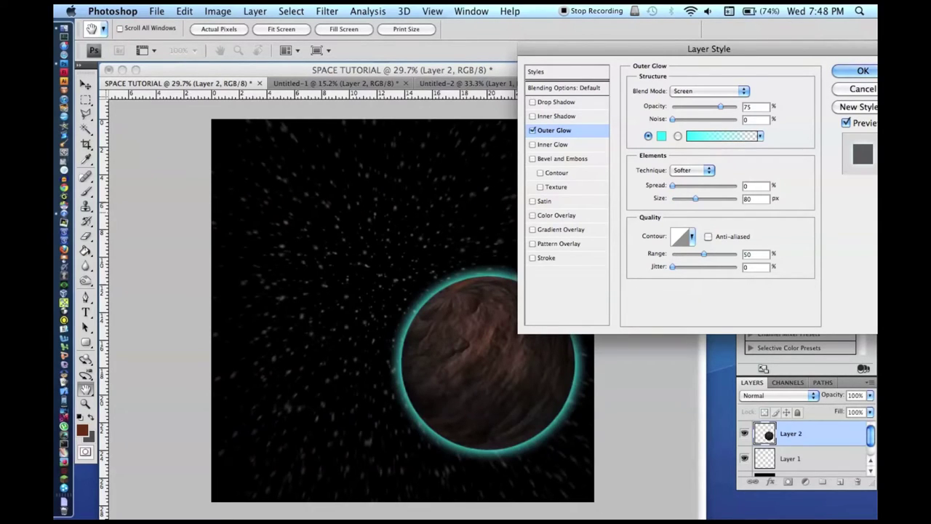
key(BackSpace)
key(BackSpace)
text(5)
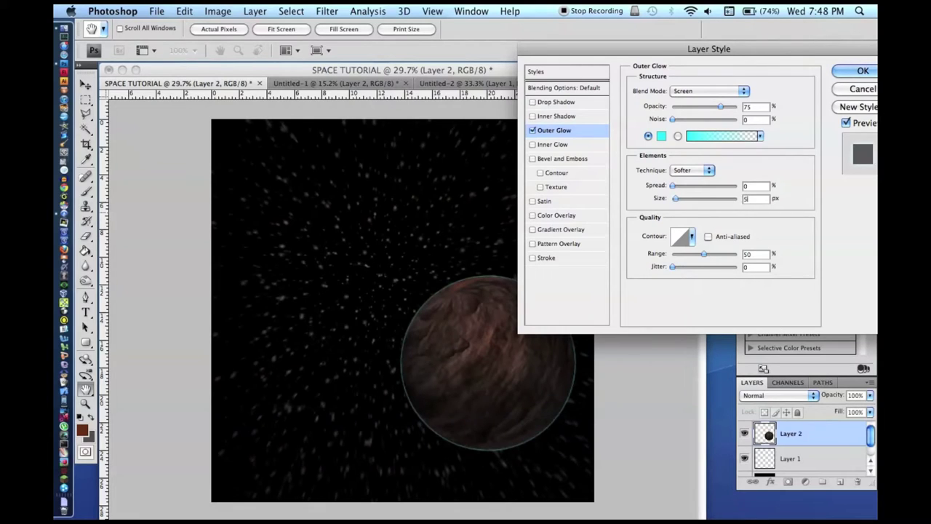
text(4)
key(BackSpace)
text(6)
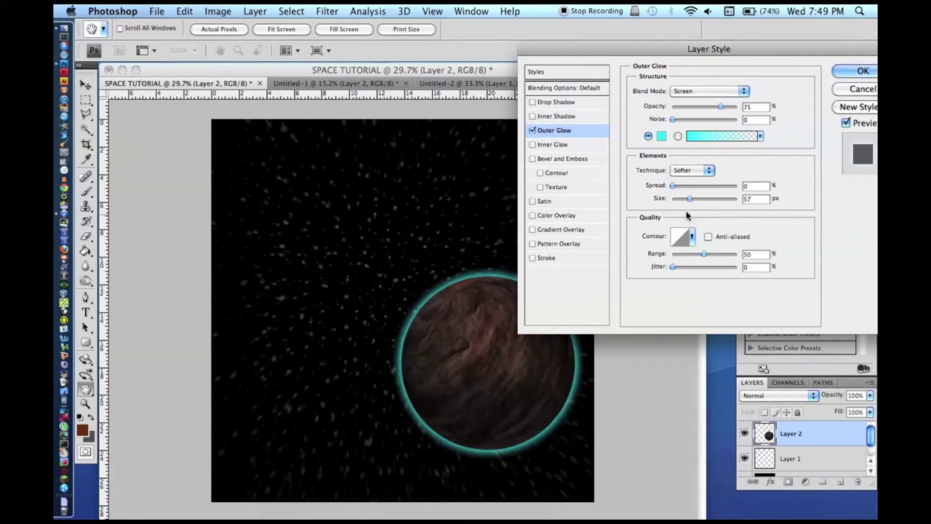
Try other glow contours, return to the linear one, and apply the style with 3% noise and 15% jitter
click(692, 237)
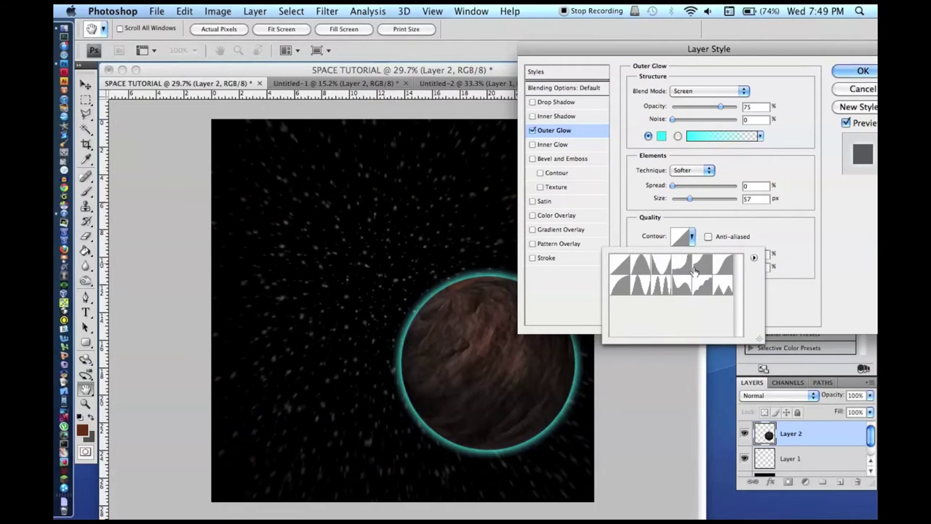
click(702, 285)
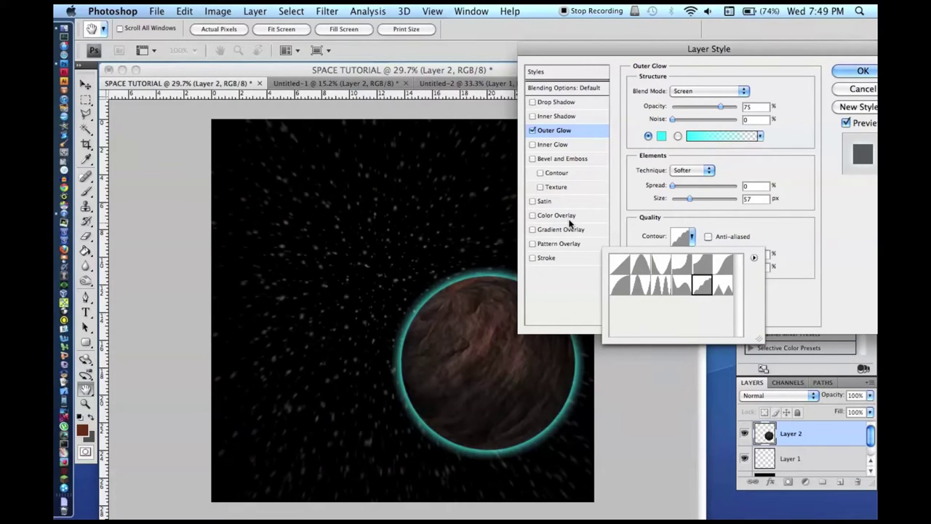
click(640, 264)
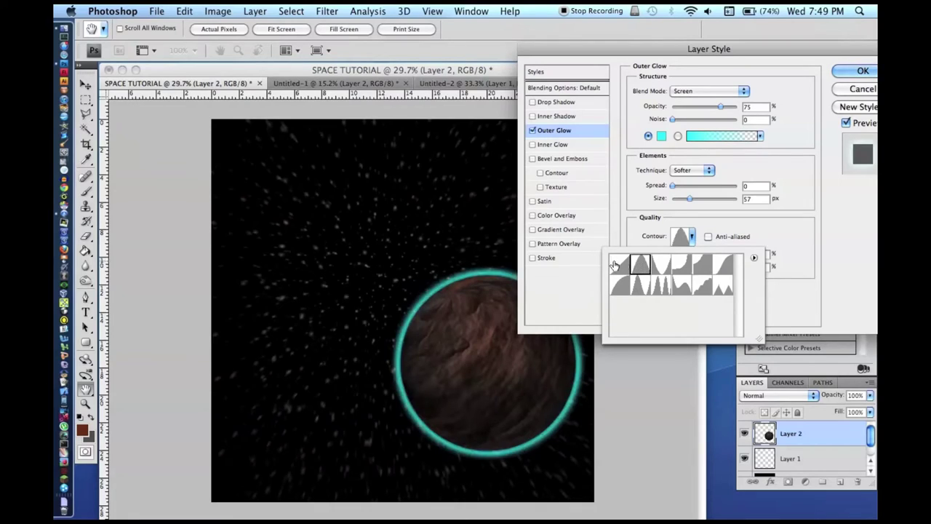
click(624, 263)
click(789, 239)
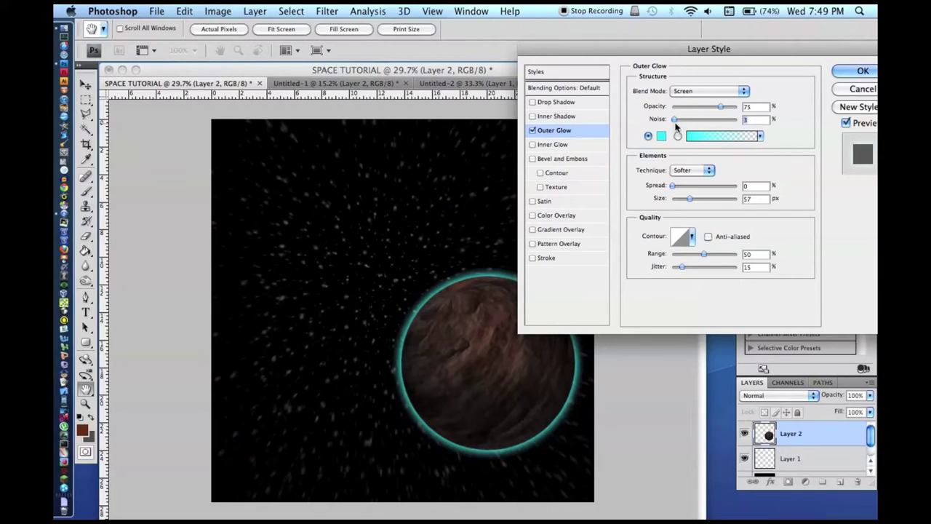
key(Return)
key(v)
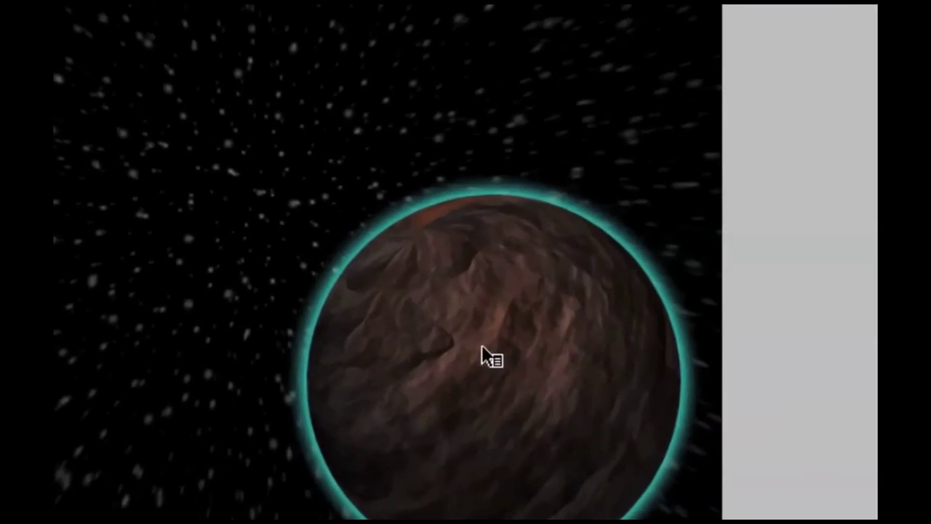
Examine the planet's glowing edge at high magnification and the overall scene at full view
scroll(483, 347, up, 2)
scroll(485, 351, up, 3)
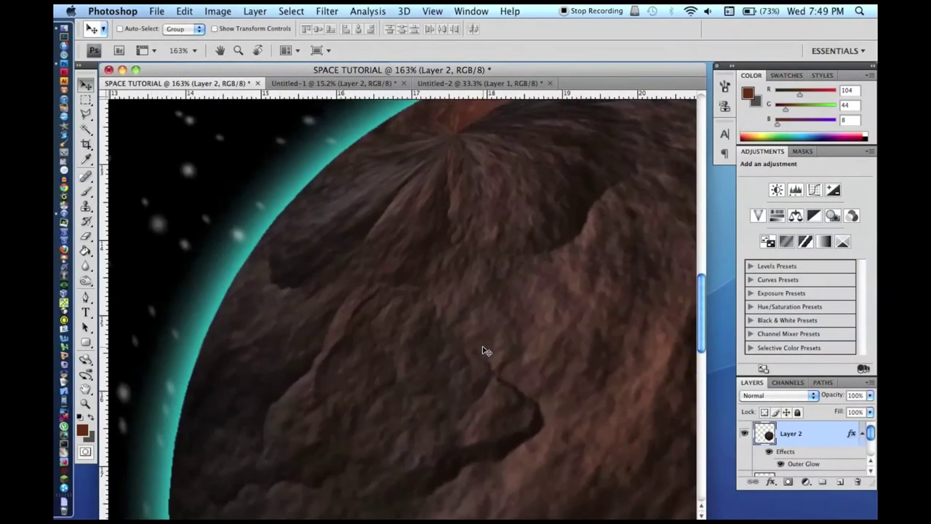
scroll(485, 351, up, 5)
scroll(481, 361, up, 8)
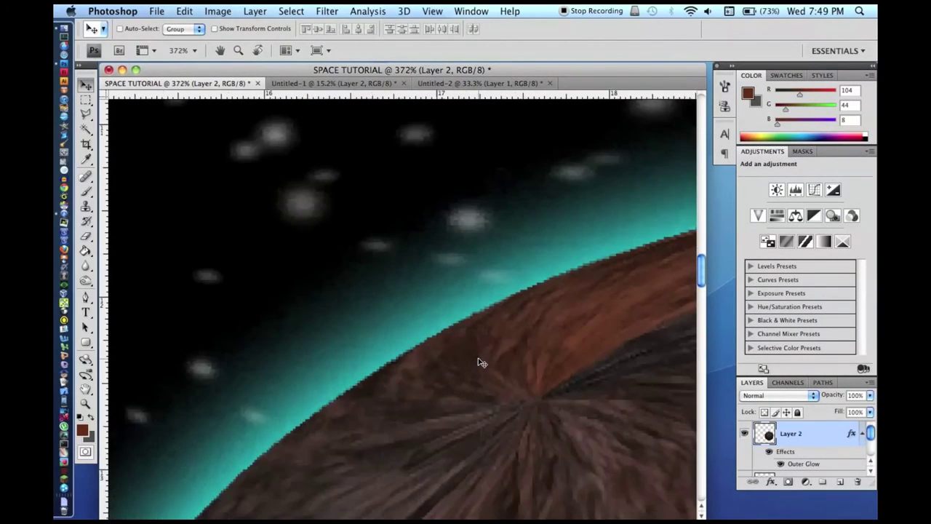
scroll(480, 362, up, 2)
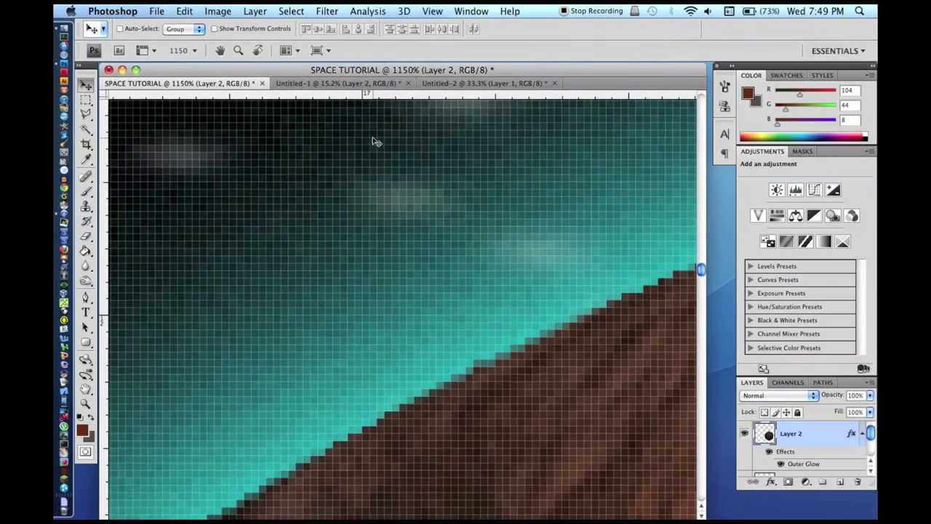
scroll(434, 308, down, 10)
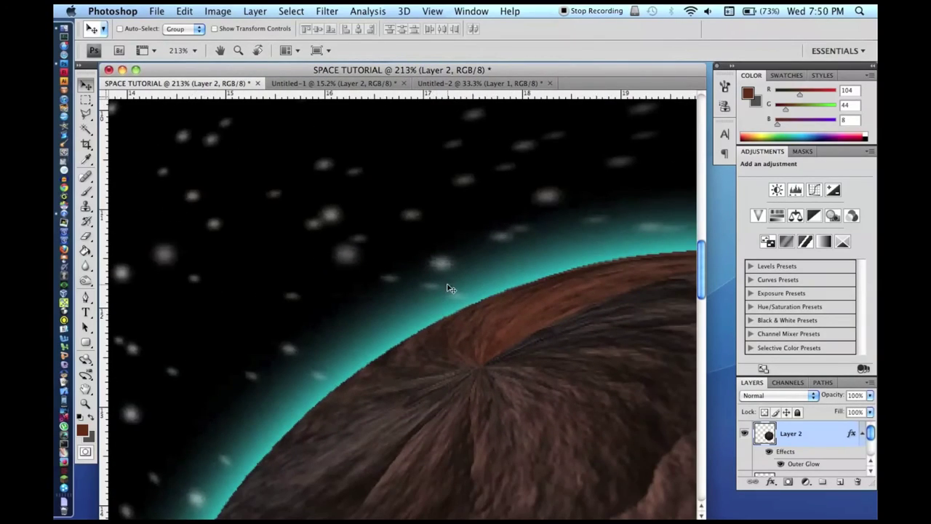
scroll(411, 278, down, 4)
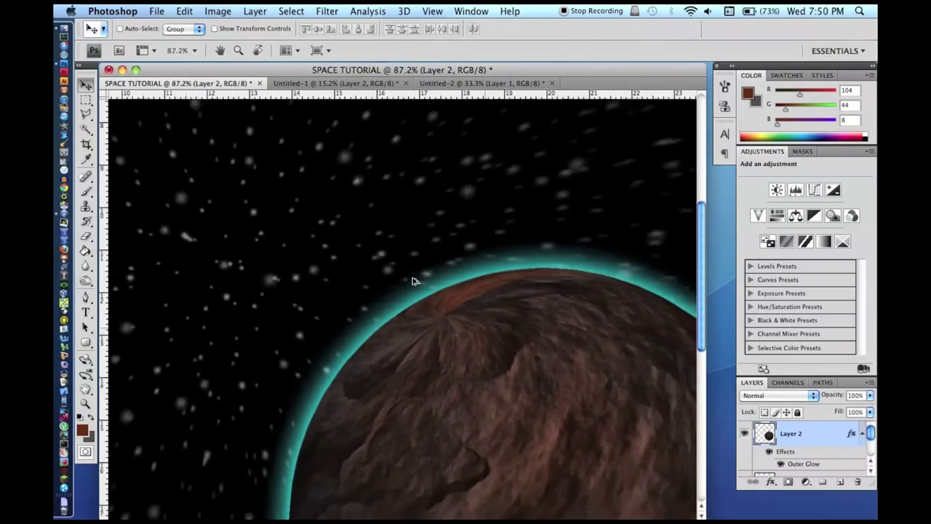
scroll(412, 280, down, 5)
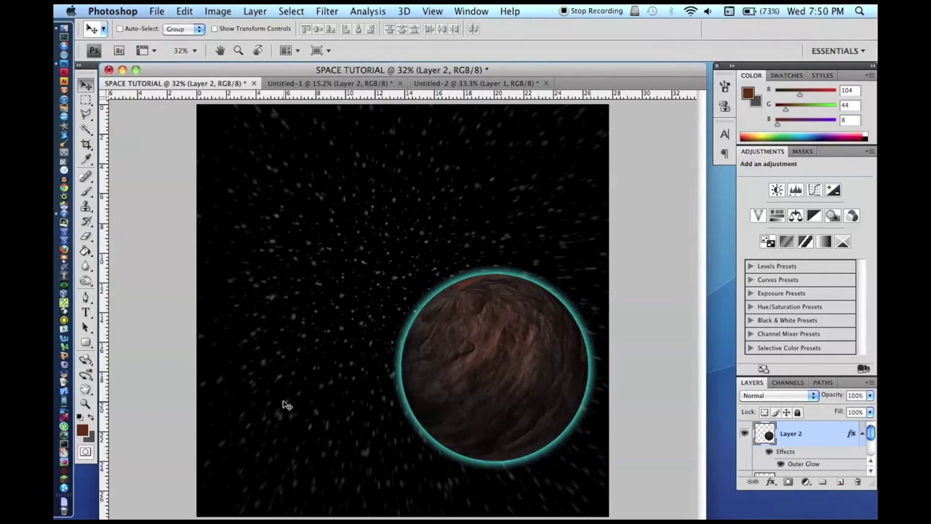
scroll(286, 404, down, 1)
Cut the entire rock texture out of Layer 2 in the Untitled-1 document
click(343, 84)
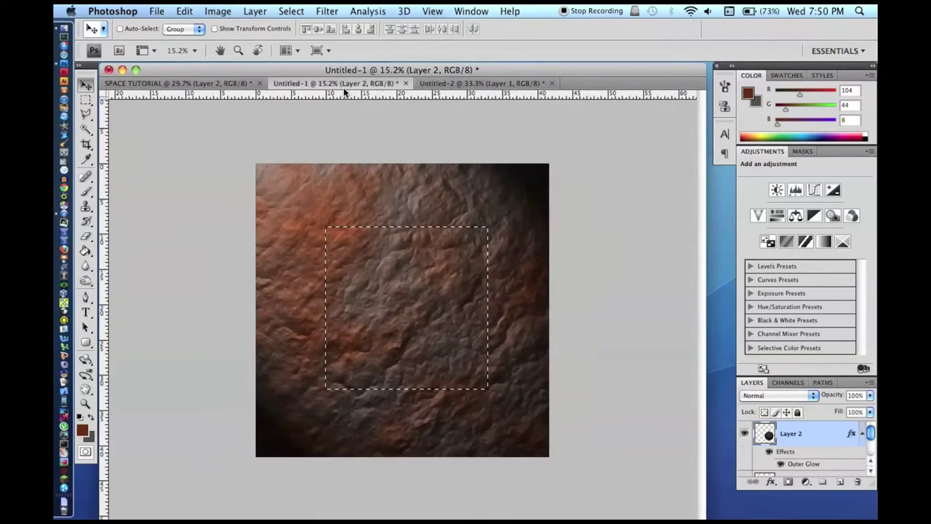
key(super+a)
key(super+x)
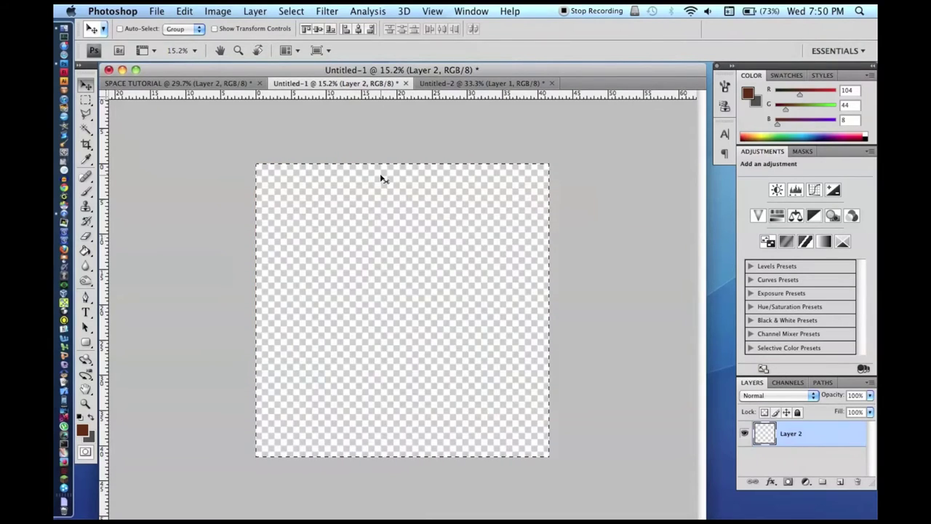
Create a new 2000 x 2000 pixel document at 72 pixels/inch in RGB Color with a white background
key(super+n)
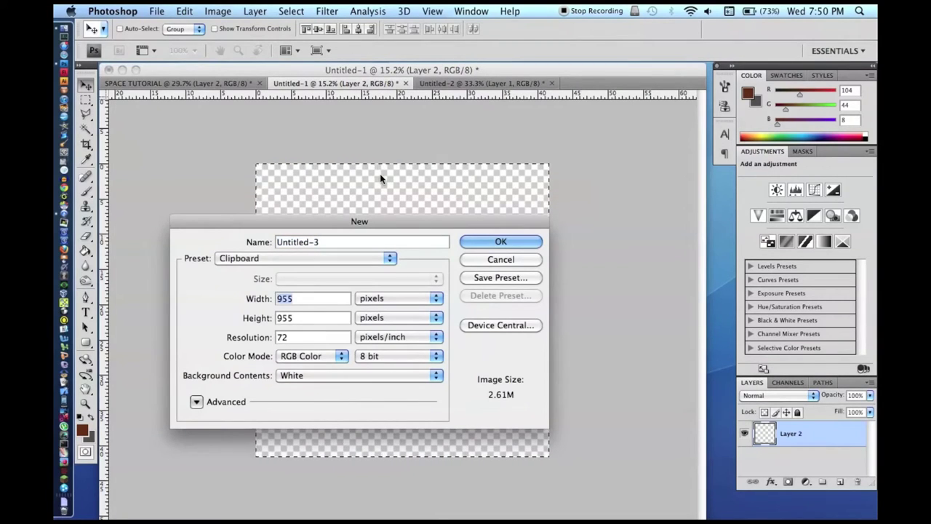
text(2000)
key(Tab)
text(2000)
key(Return)
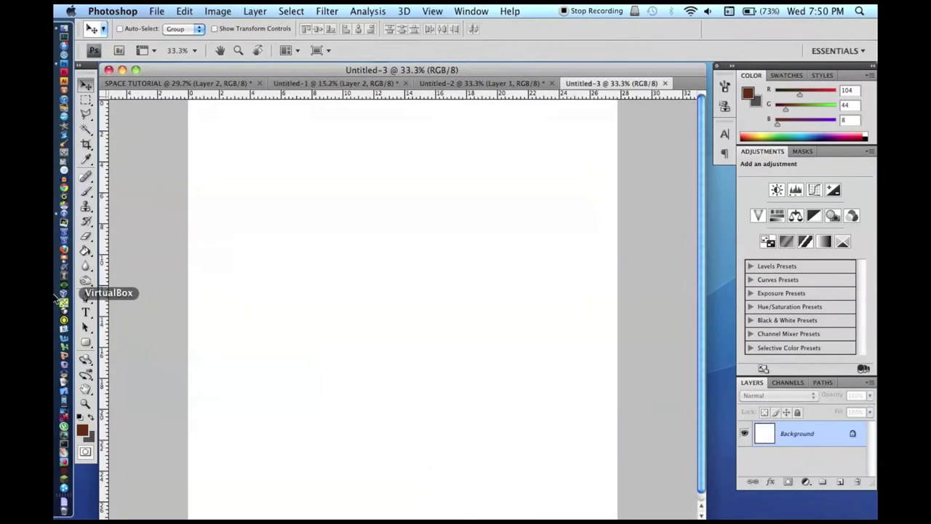
Reset the colours to default black and white and fill the new document's background with black
click(85, 251)
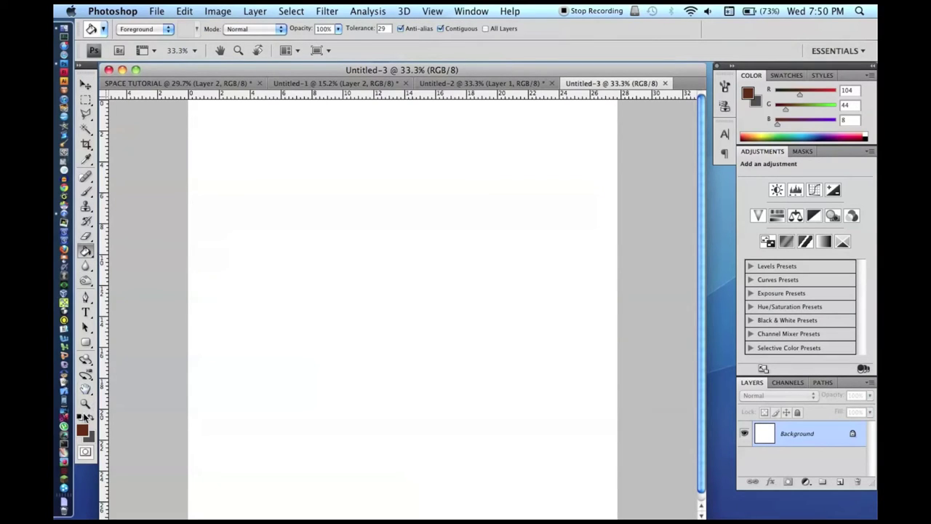
click(81, 415)
click(279, 383)
key(super+0)
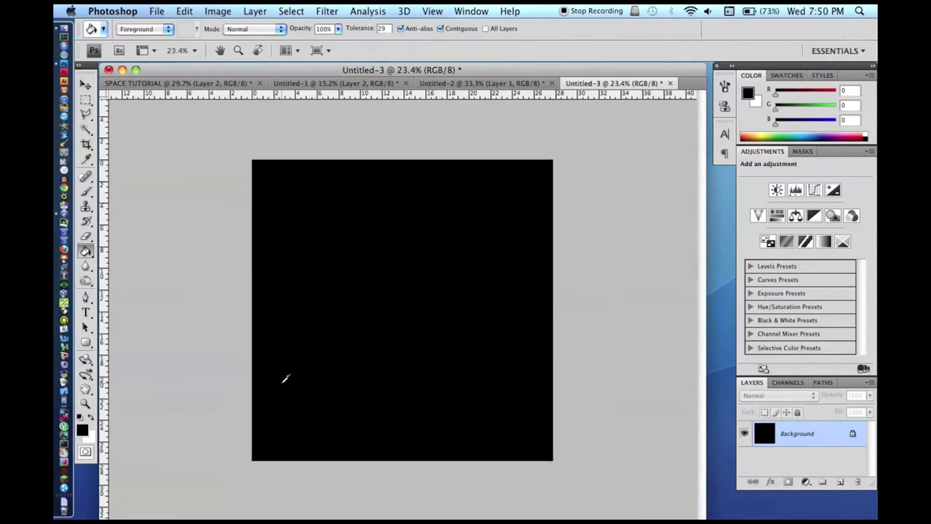
scroll(285, 380, up, 1)
scroll(285, 379, down, 2)
scroll(284, 379, up, 1)
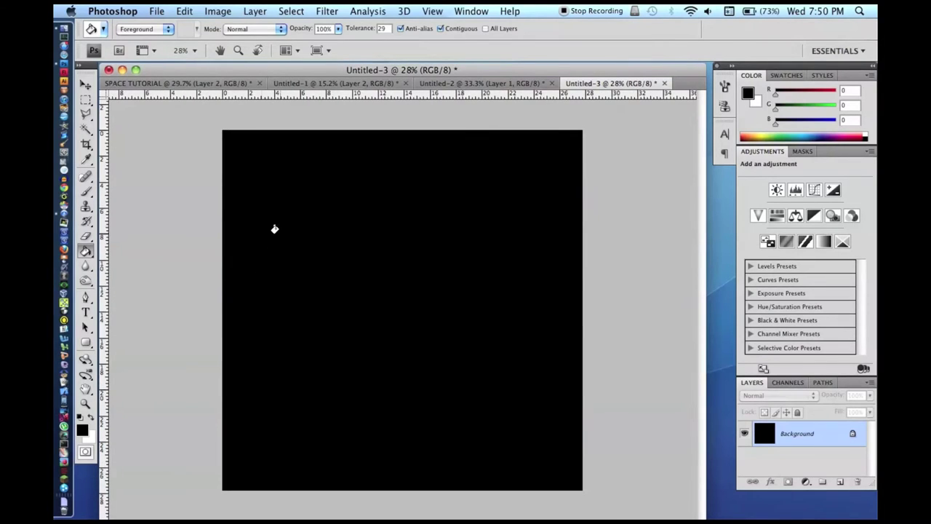
Render black-and-white Clouds over the background of the new document
click(327, 11)
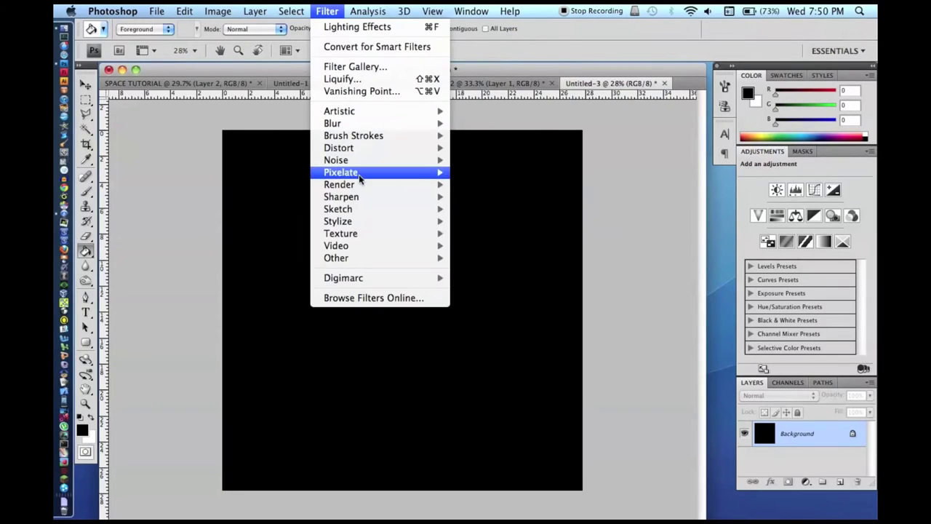
mouse_move(362, 185)
click(513, 185)
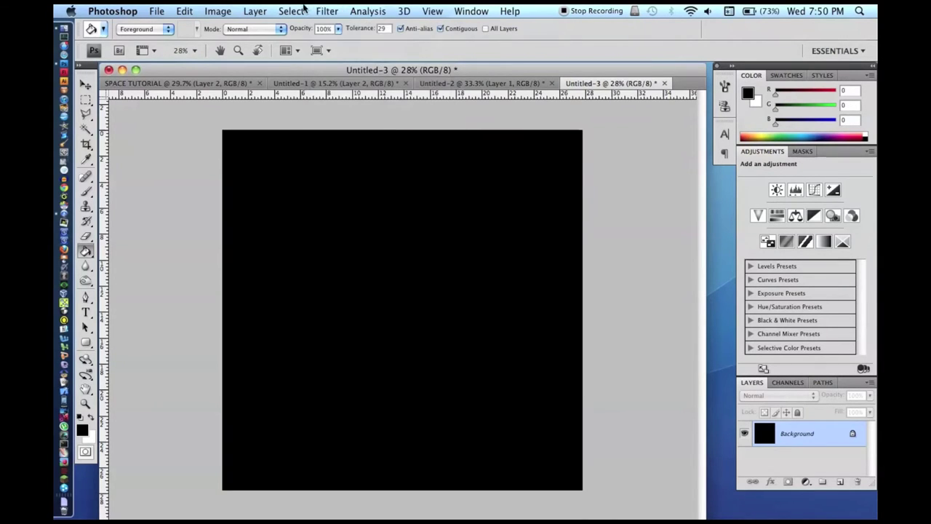
Apply a strong Twirl distortion filter to the clouds, winding them into a tight spiral around the canvas centre
click(327, 11)
mouse_move(340, 110)
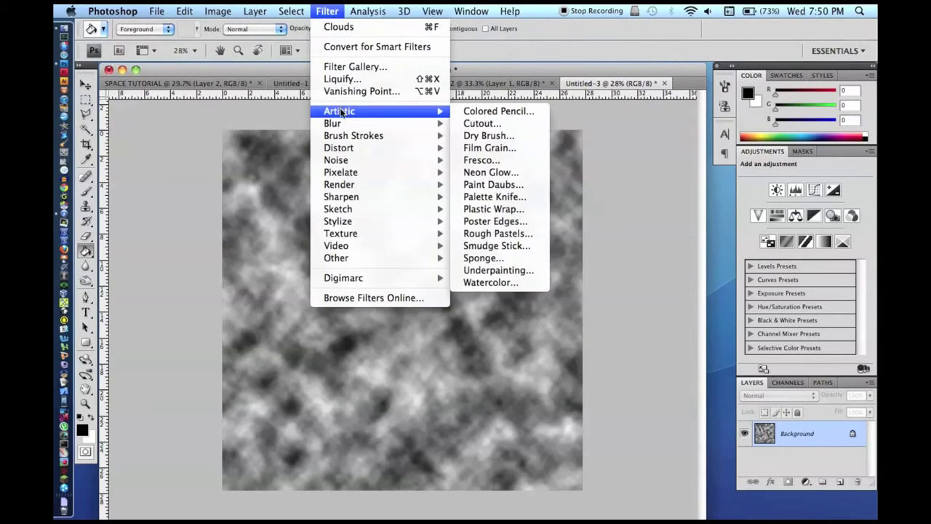
mouse_move(349, 237)
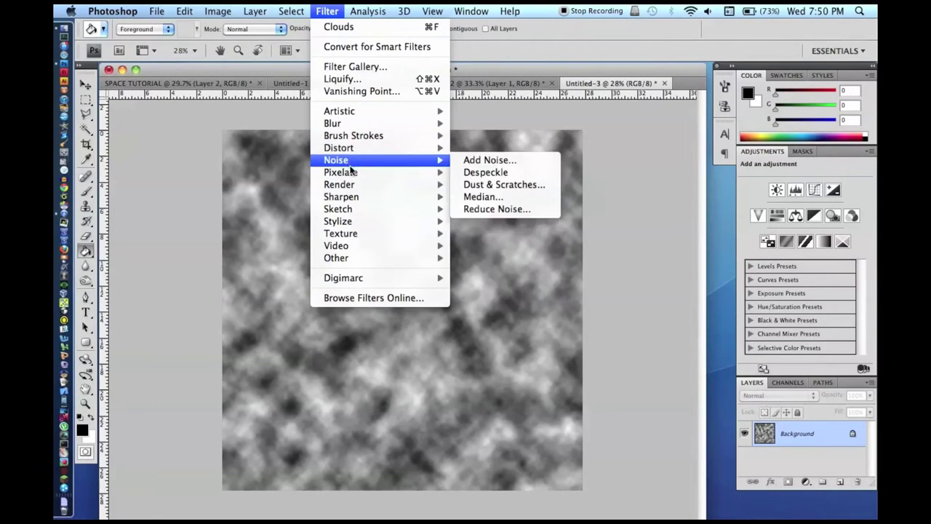
mouse_move(350, 179)
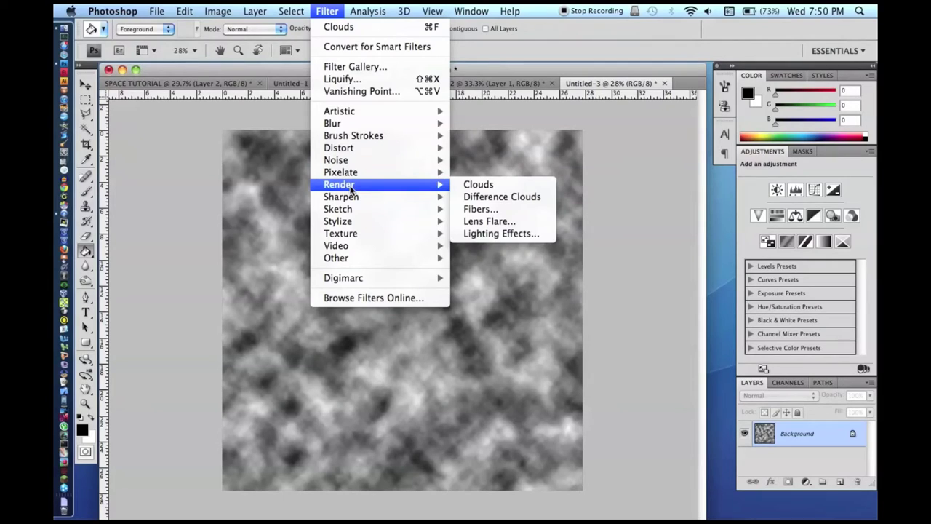
mouse_move(510, 9)
text(t)
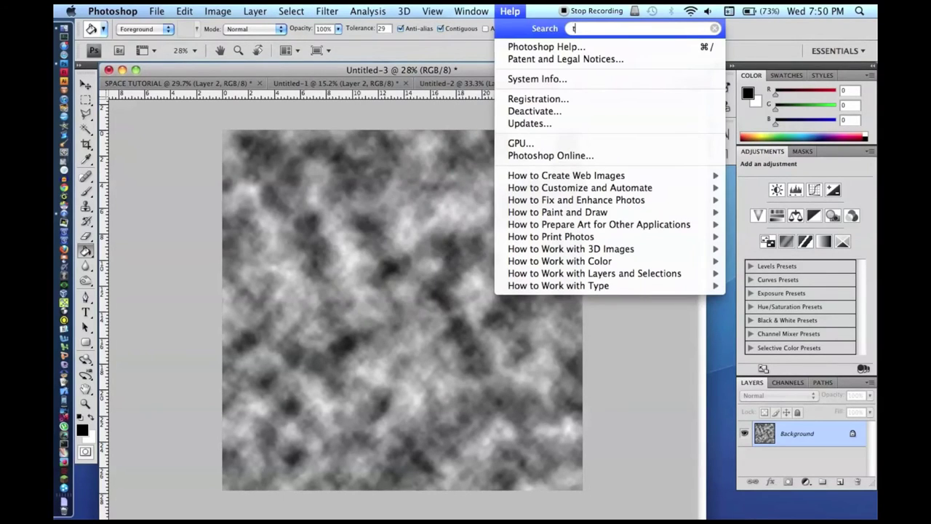
text(wirl)
mouse_move(575, 61)
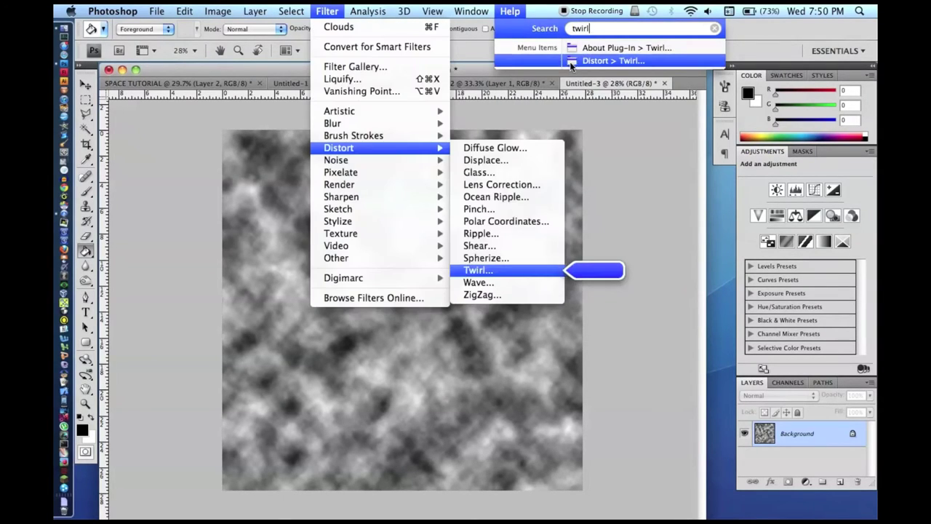
click(473, 270)
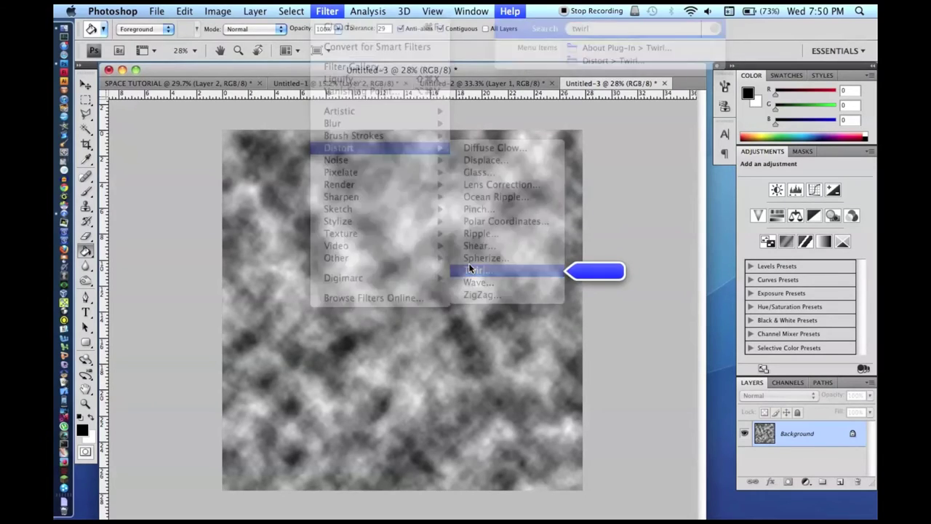
drag(423, 304, 514, 308)
key(Return)
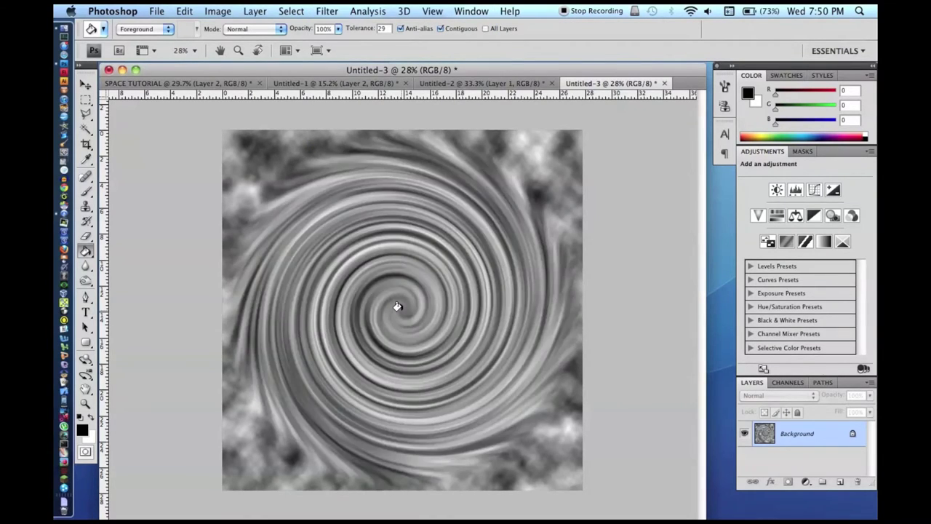
Try to clear the background outside an elliptical marquee with a 50 px feather drawn around the spiral's centre
click(84, 101)
drag(84, 104, 128, 115)
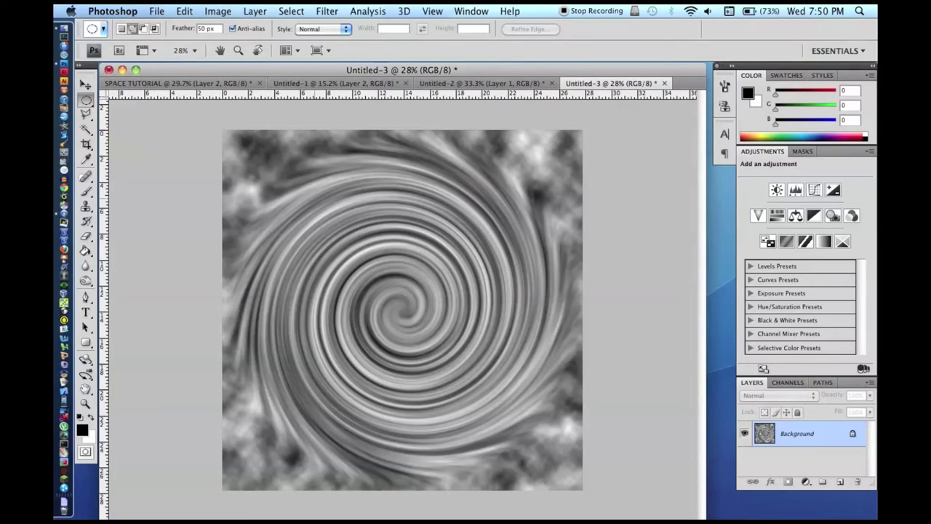
drag(427, 382, 432, 378)
click(345, 240)
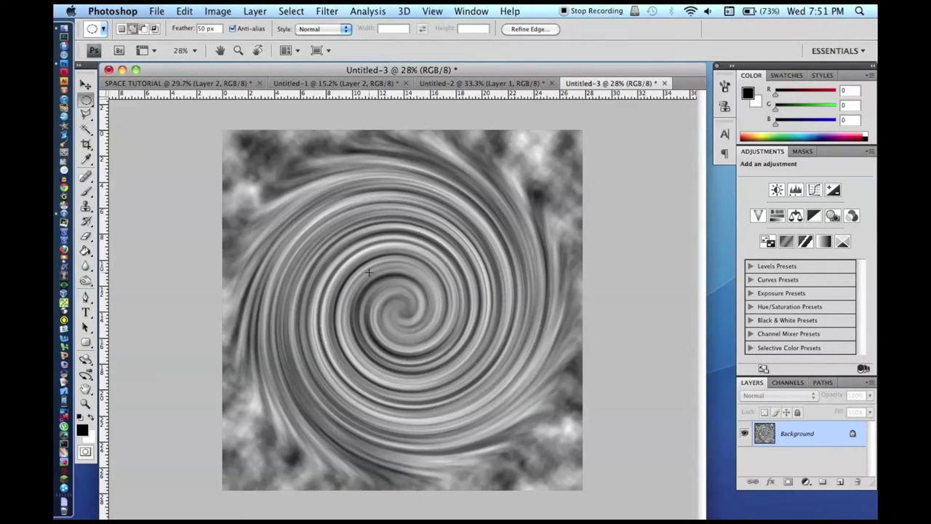
drag(314, 213, 515, 396)
key(super+shift+i)
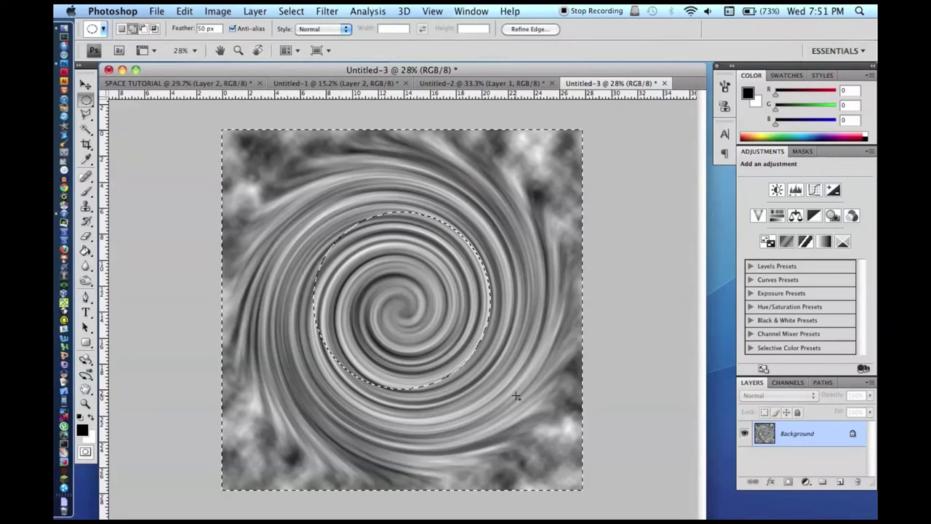
key(BackSpace)
key(super+d)
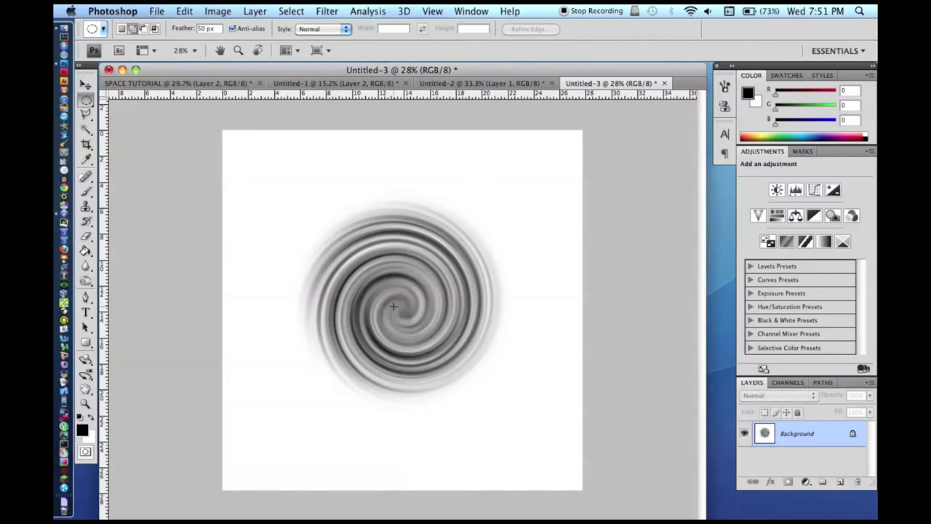
Undo the clearing around the spiral and drop the selection
key(super+alt+z)
key(super+alt+z)
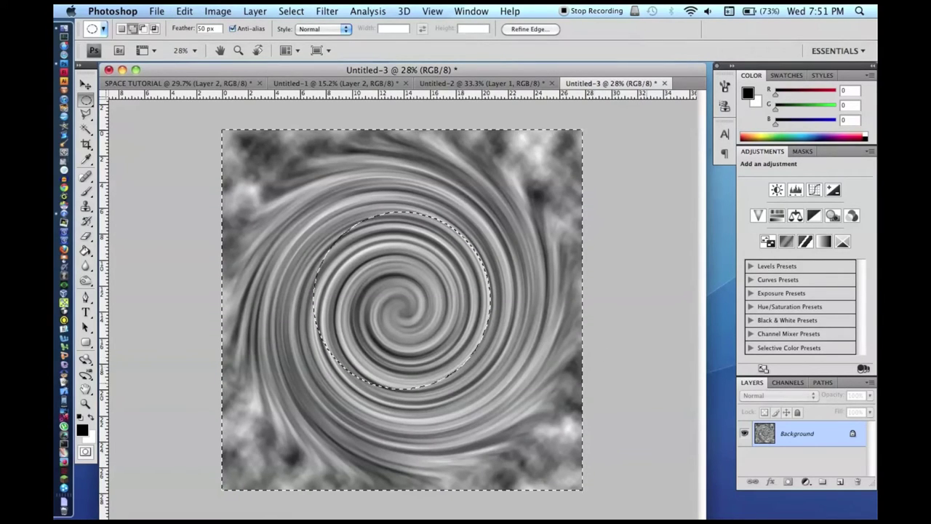
key(super+d)
Add an empty layer, then convert the background into a regular layer stacked above it
key(super+shift+n)
key(Return)
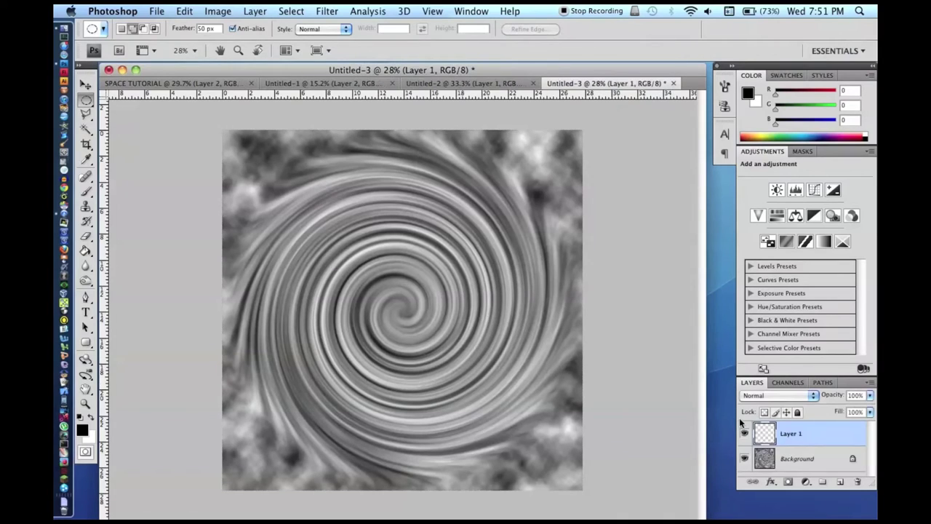
right_click(779, 462)
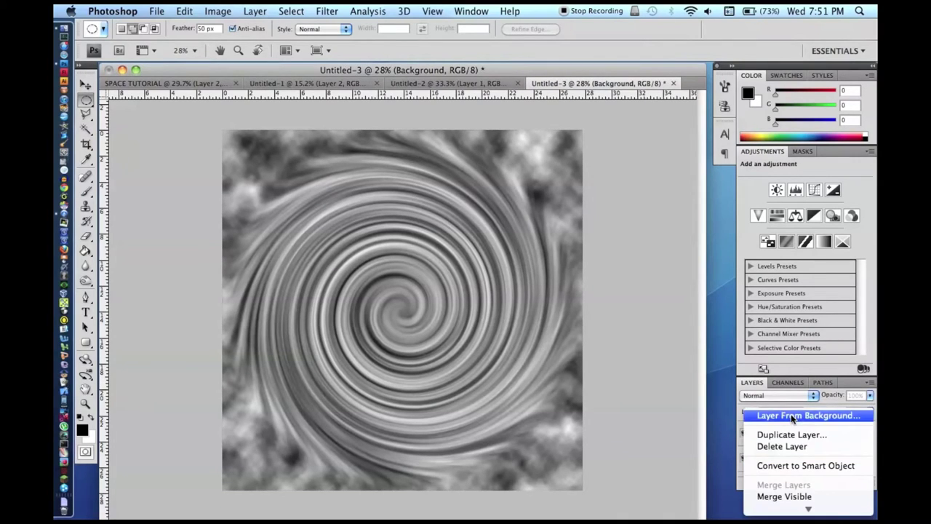
click(796, 416)
key(Return)
drag(797, 439, 801, 425)
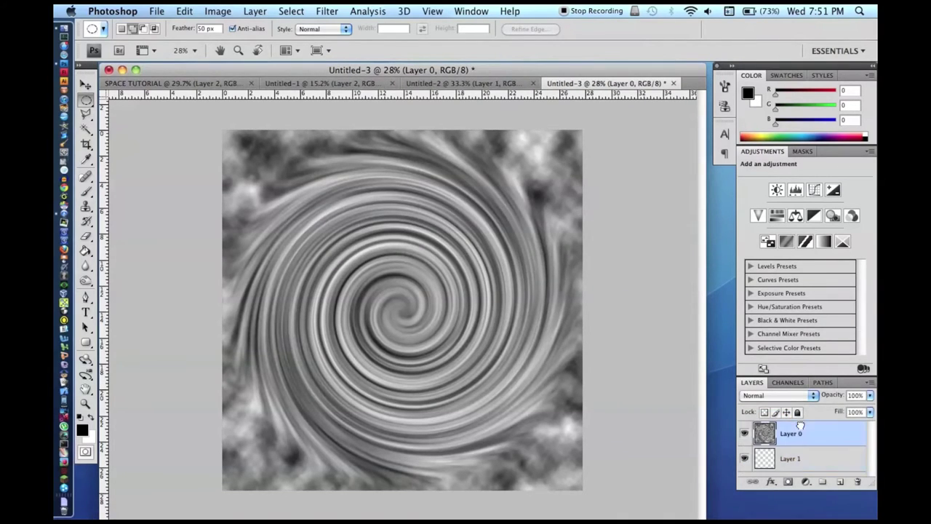
click(801, 455)
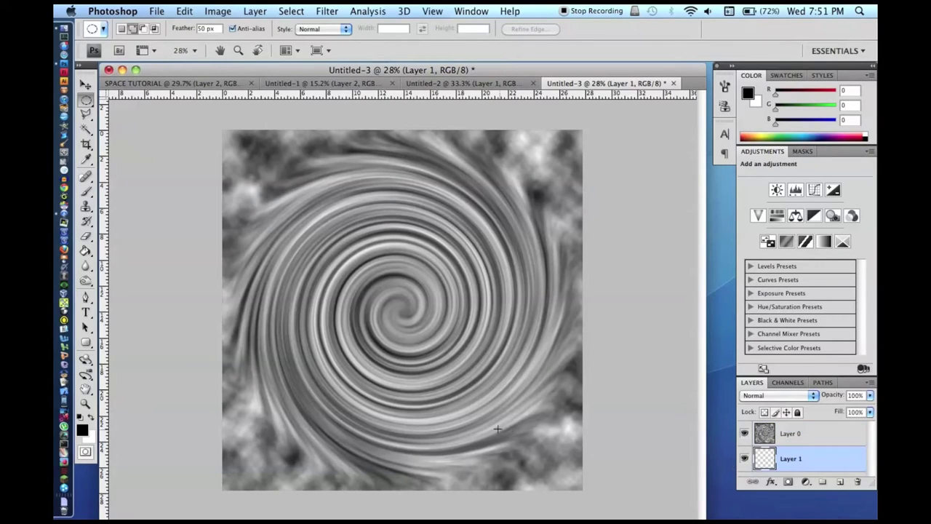
Clear everything outside a 50 px feathered round selection on Layer 0 and nudge the remaining swirl disc slightly left
click(789, 434)
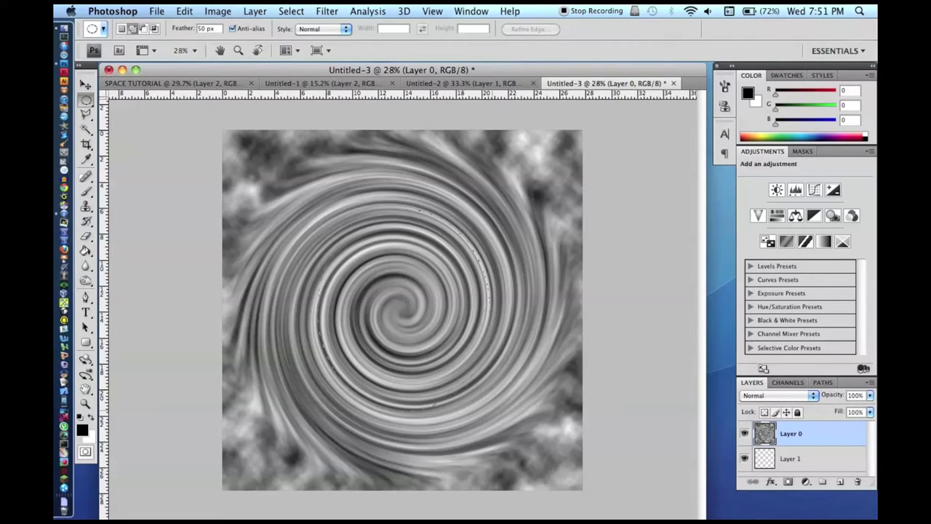
drag(320, 211, 480, 390)
key(ctrl+shift+i)
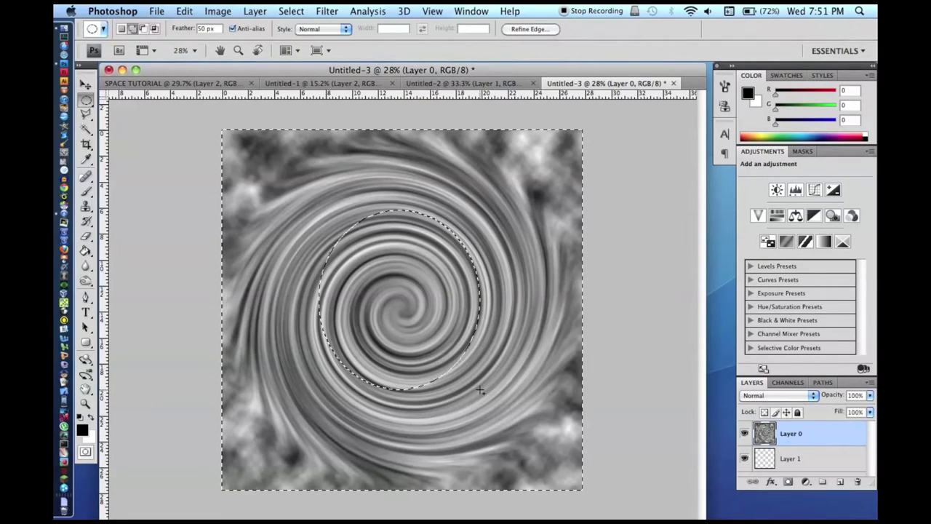
key(Delete)
key(ctrl+d)
key(ctrl+d)
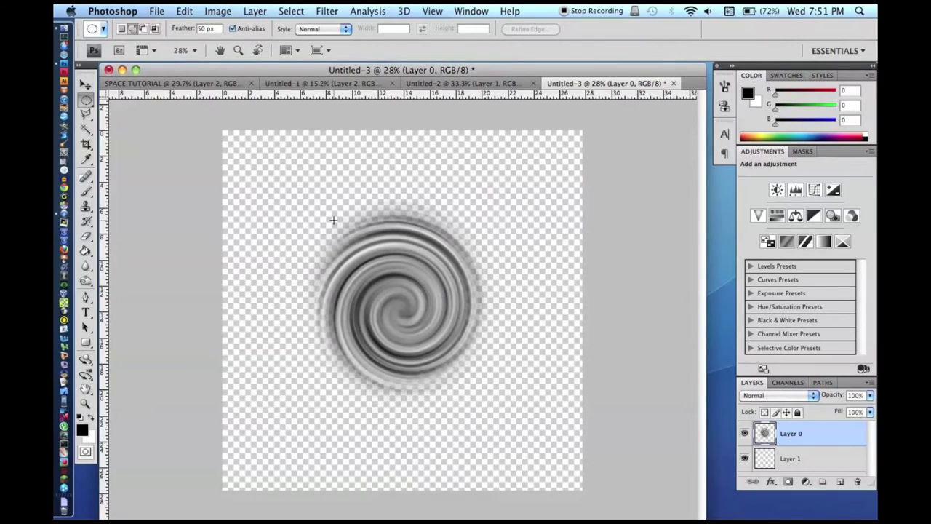
click(86, 86)
drag(452, 343, 443, 344)
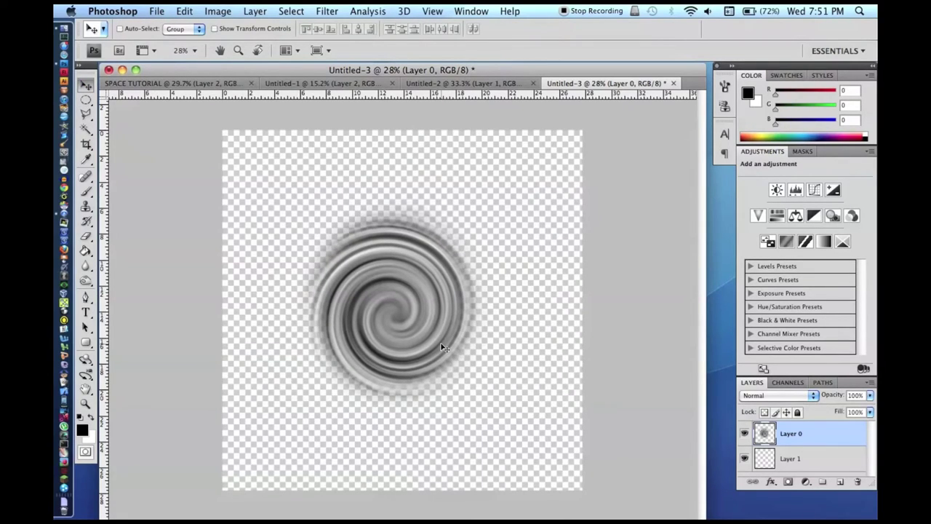
click(182, 11)
mouse_move(218, 12)
mouse_move(228, 44)
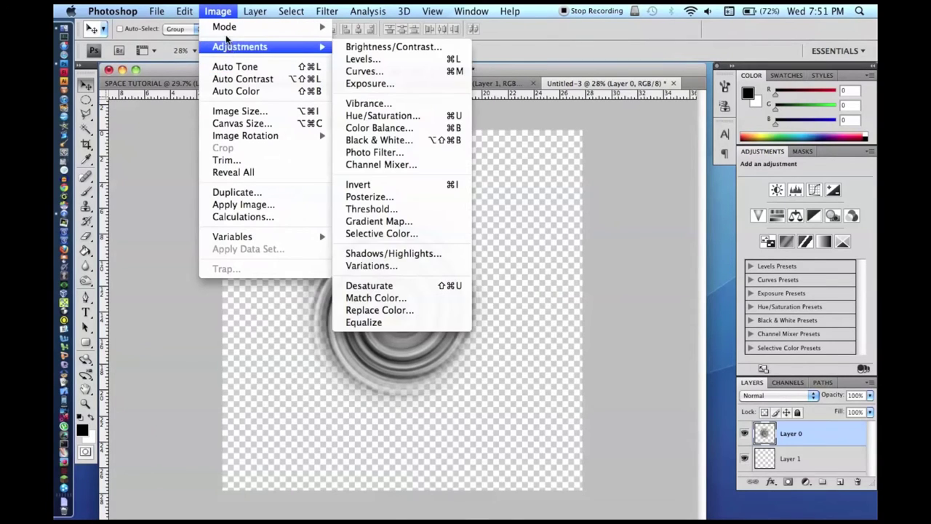
click(214, 13)
Draw an oval selection over the swirl disc, add an empty layer above it, and discard the selection
click(85, 100)
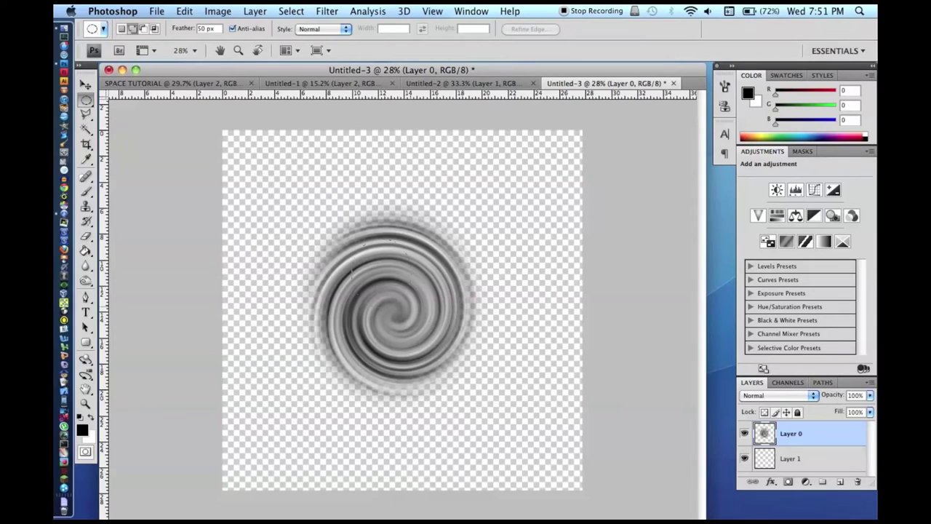
drag(352, 242, 438, 358)
key(super+shift+n)
key(Return)
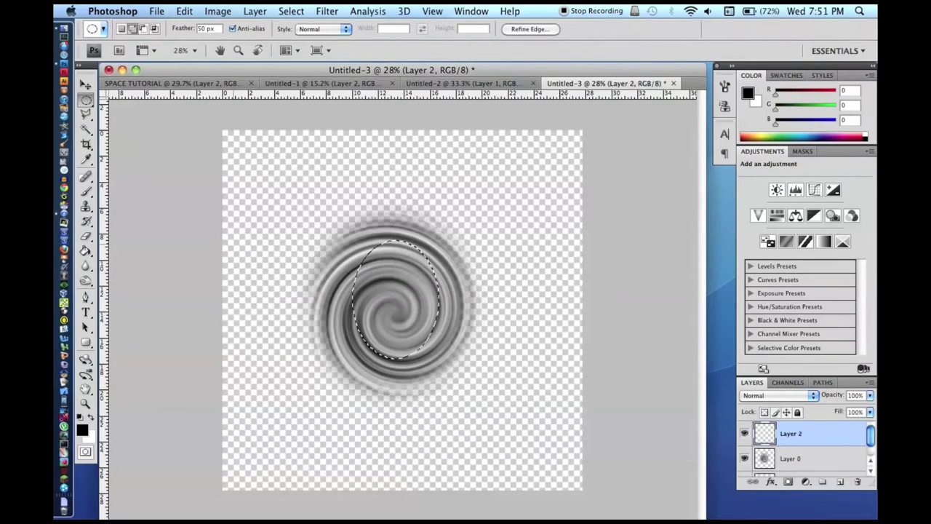
key(super+d)
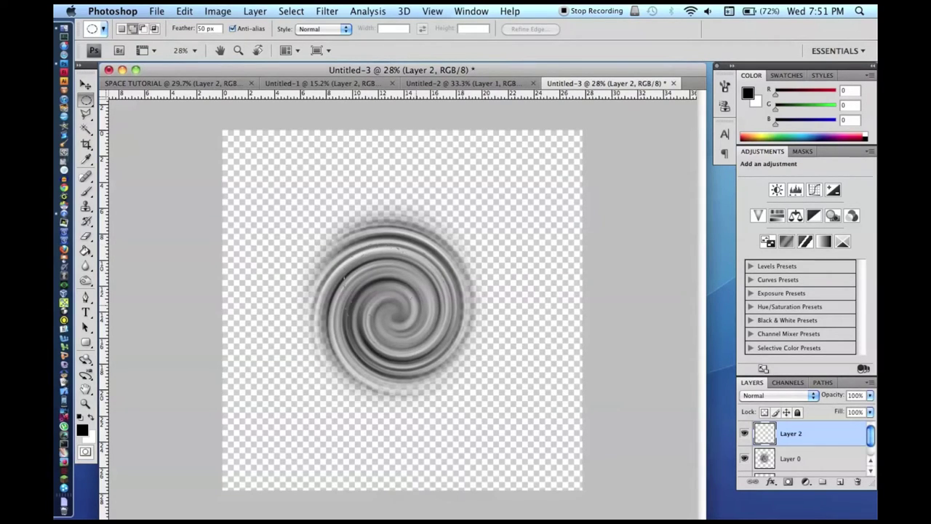
Centre a feathered circular selection on the middle of the swirl disc and merge the empty Layer 2 down into Layer 0
key(super+shift+d)
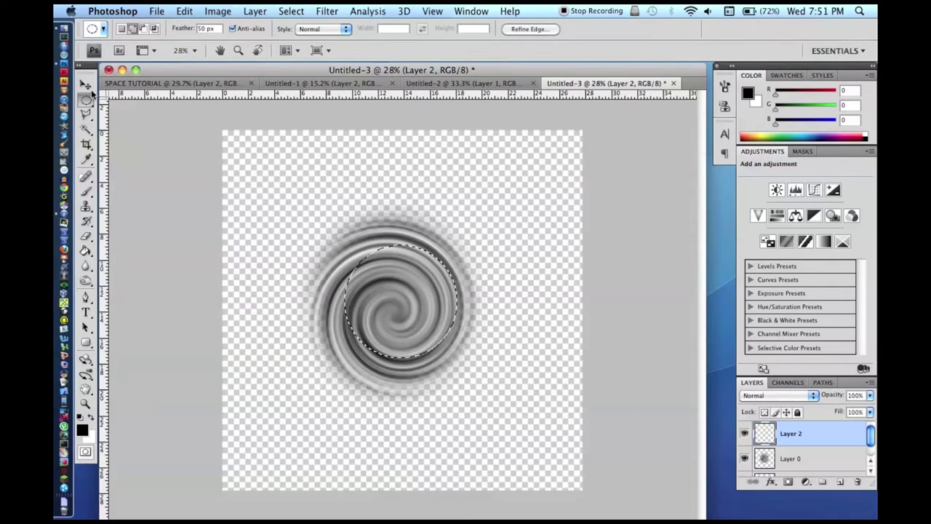
key(v)
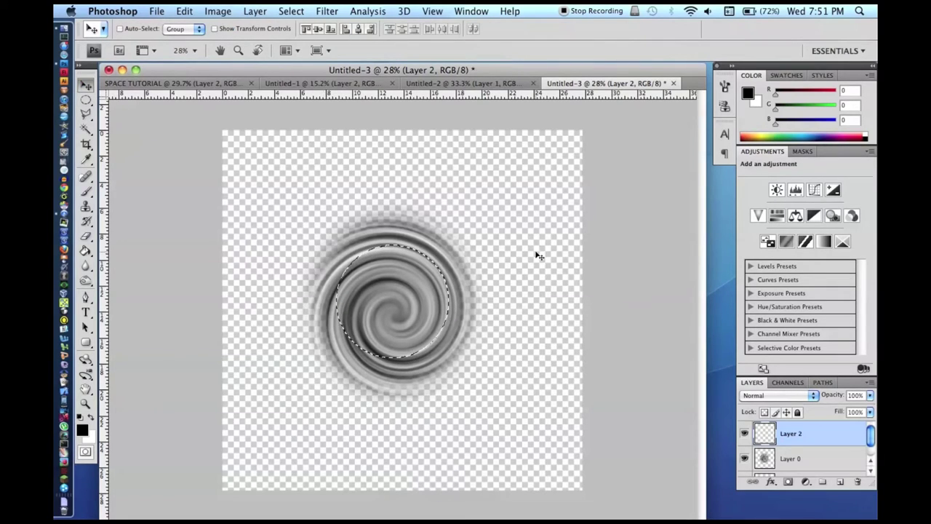
key(super+t)
click(548, 169)
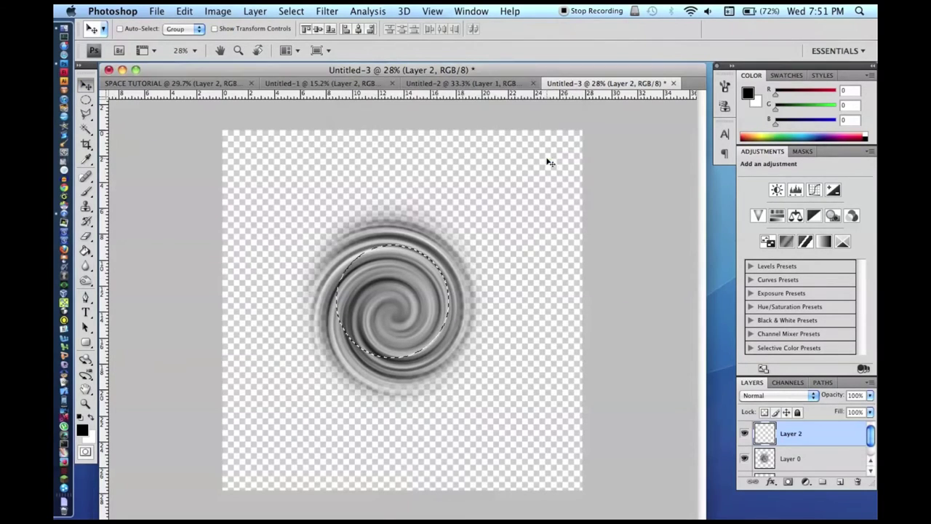
click(384, 293)
key(Return)
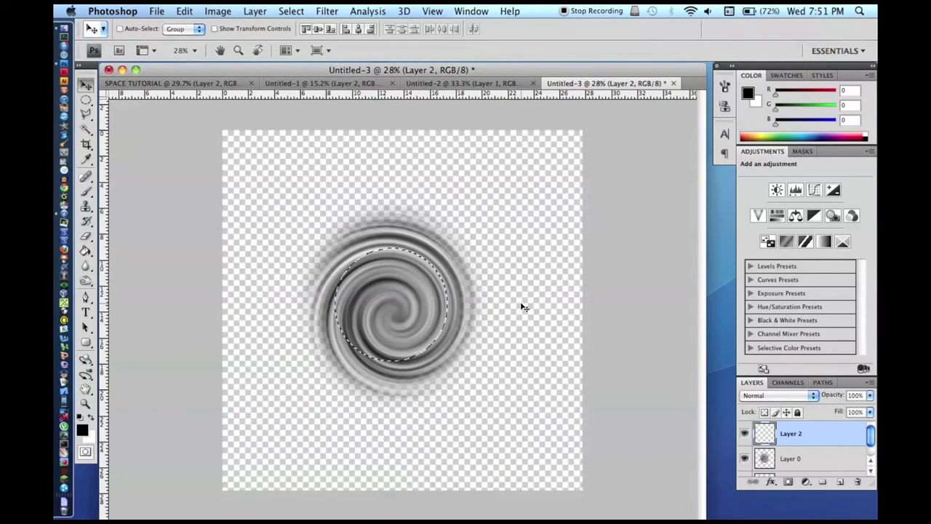
key(super+e)
Try to clear the swirl outside the circular selection by inverting it, and deselect
key(super+shift+i)
key(Delete)
key(super+d)
Undo the outer clearing, then delete the swirl inside the circular selection to leave a ring, and deselect
key(super+alt+z)
key(super+alt+z)
key(super+alt+z)
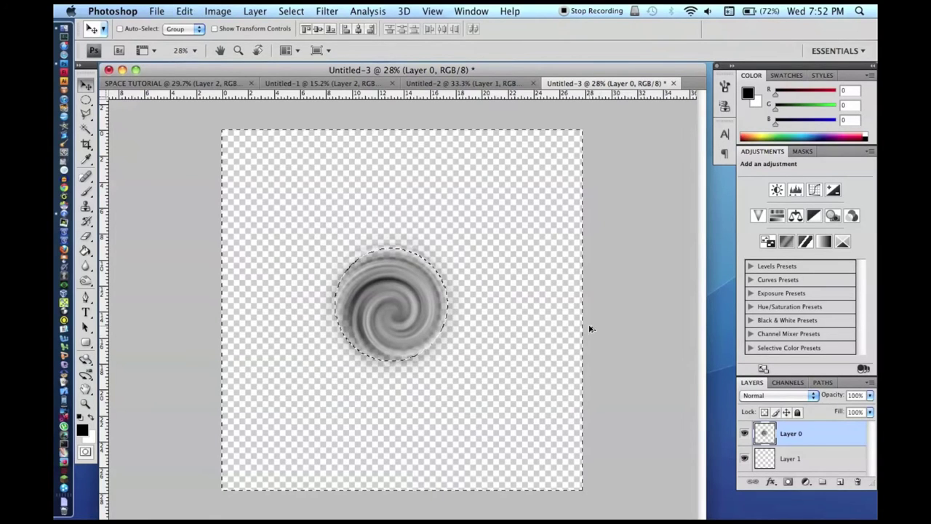
key(Delete)
key(super+d)
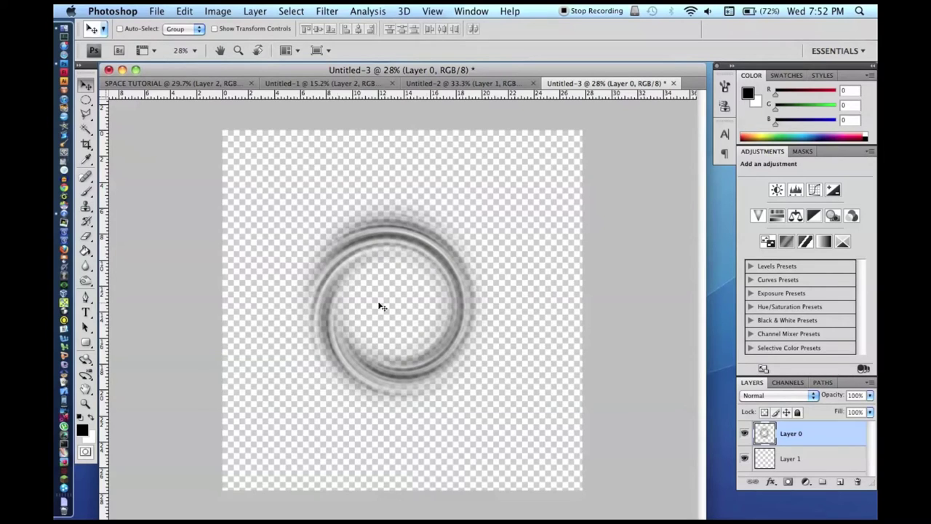
Apply a Perspective transform to the ring on Layer 0, widening its lower edge to about 467% width for a tilted look
click(218, 11)
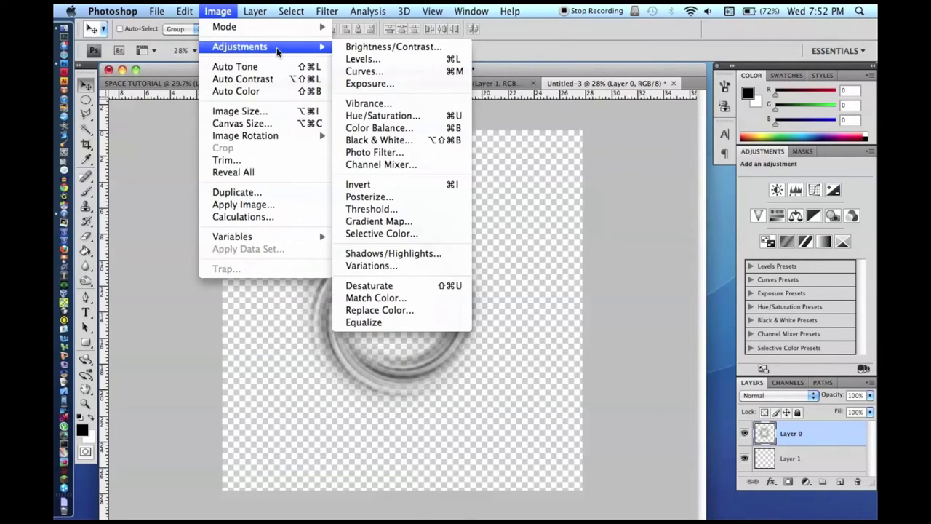
mouse_move(191, 12)
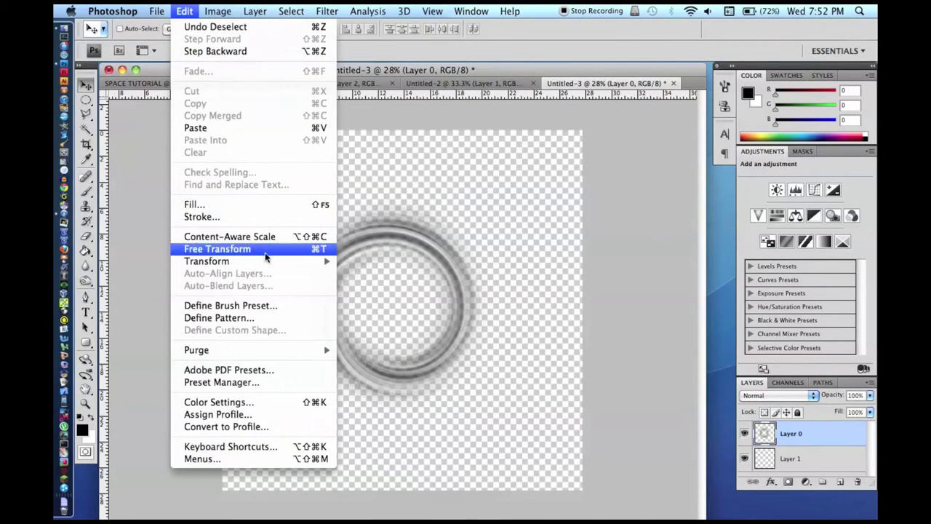
mouse_move(295, 262)
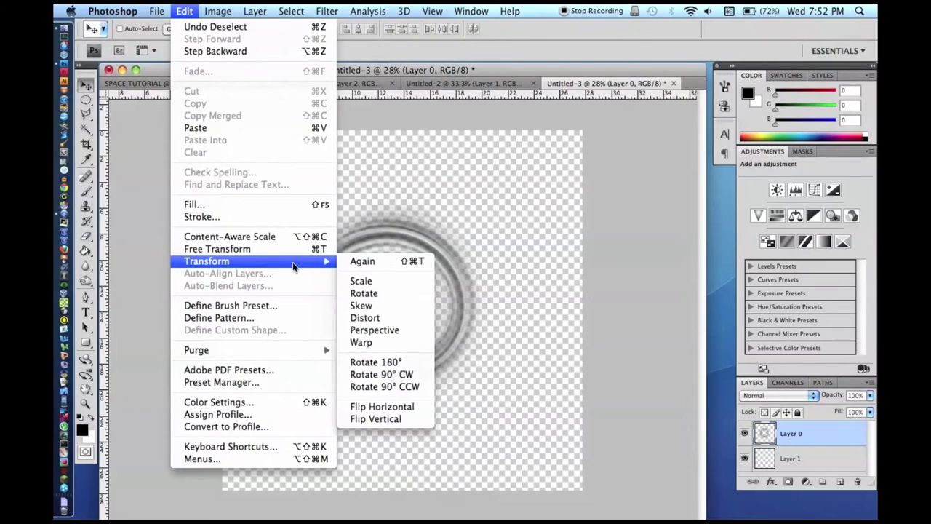
click(398, 333)
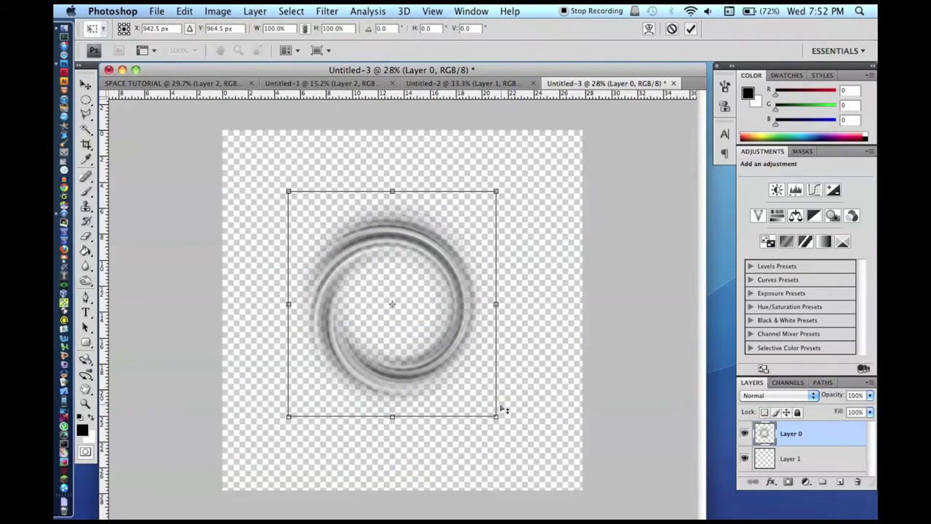
drag(496, 419, 876, 462)
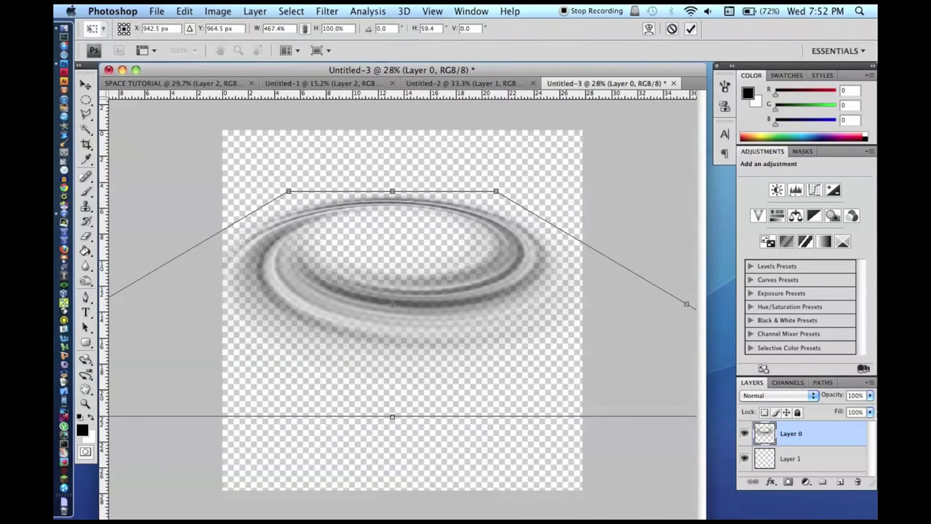
key(Return)
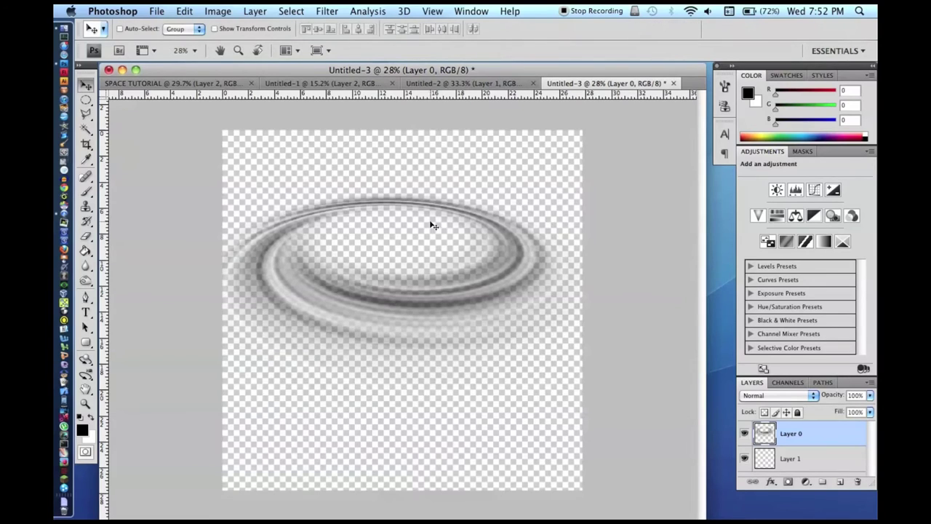
Squash the ring vertically into a thin, nearly edge-on ellipse with Free Transform and move it slightly up the canvas
key(super+t)
drag(392, 190, 405, 350)
key(Return)
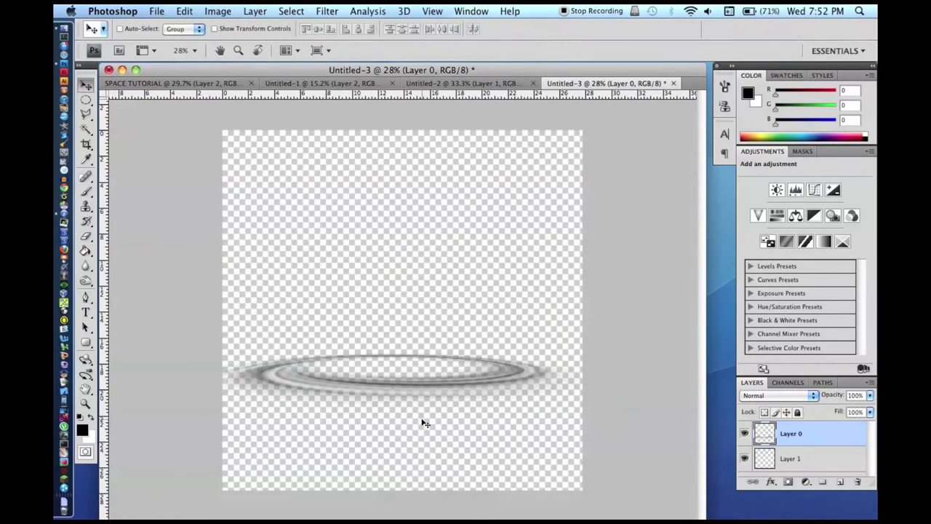
drag(395, 376, 398, 335)
Add a Color Overlay to the ring layer with Multiply blending and a dark burnt-orange colour
double_click(822, 439)
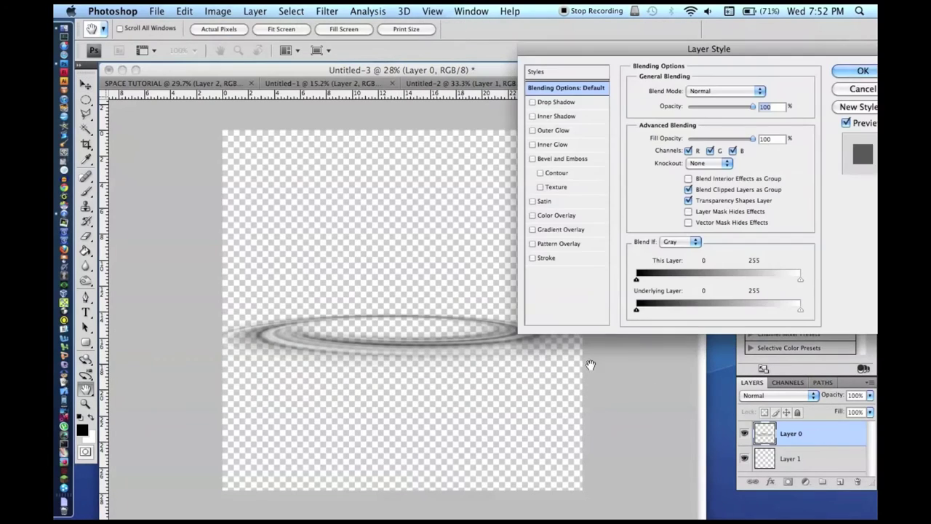
click(551, 215)
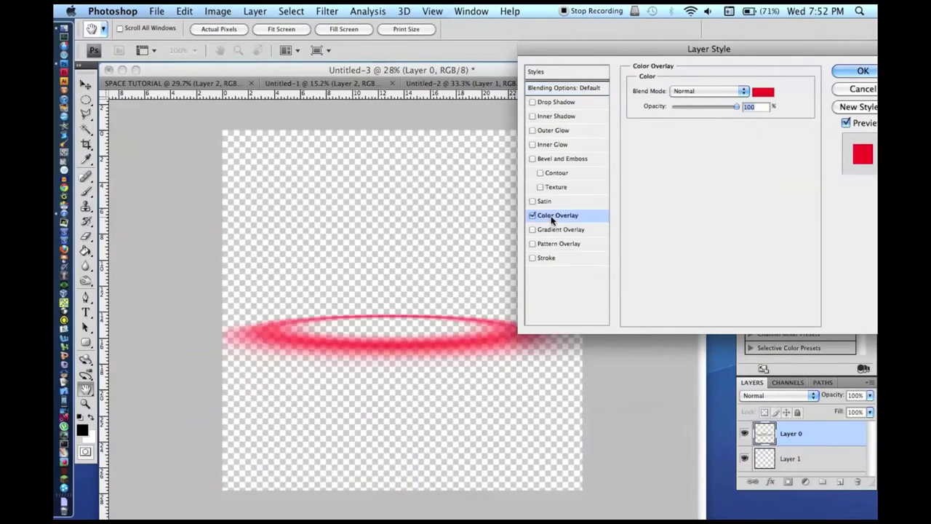
click(684, 93)
click(684, 123)
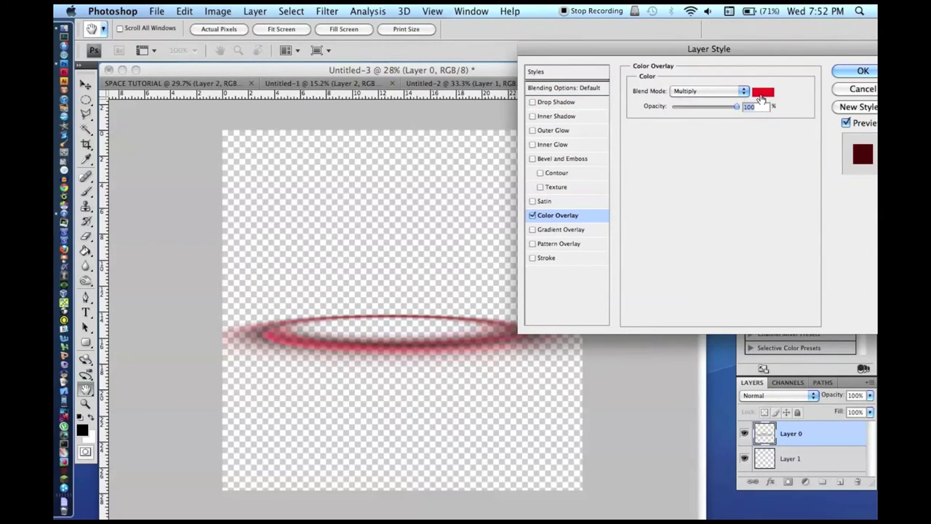
click(761, 93)
click(426, 422)
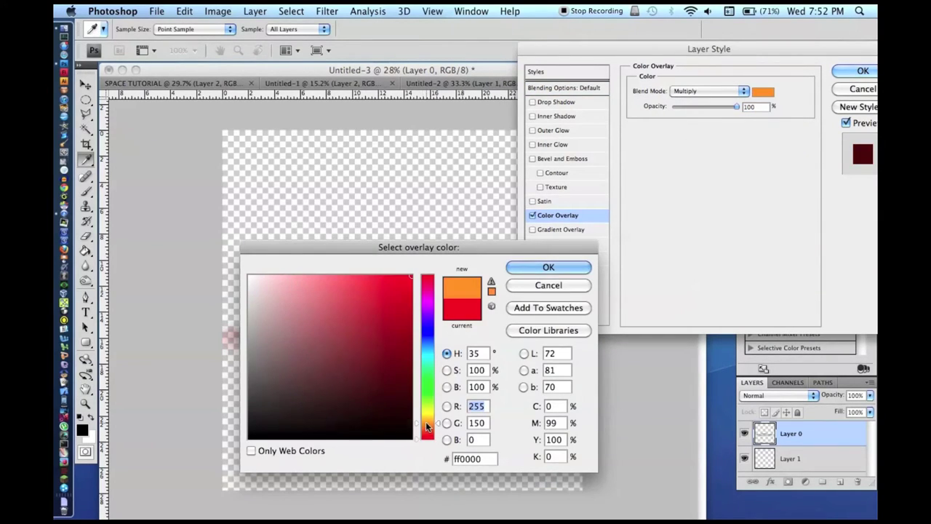
click(426, 428)
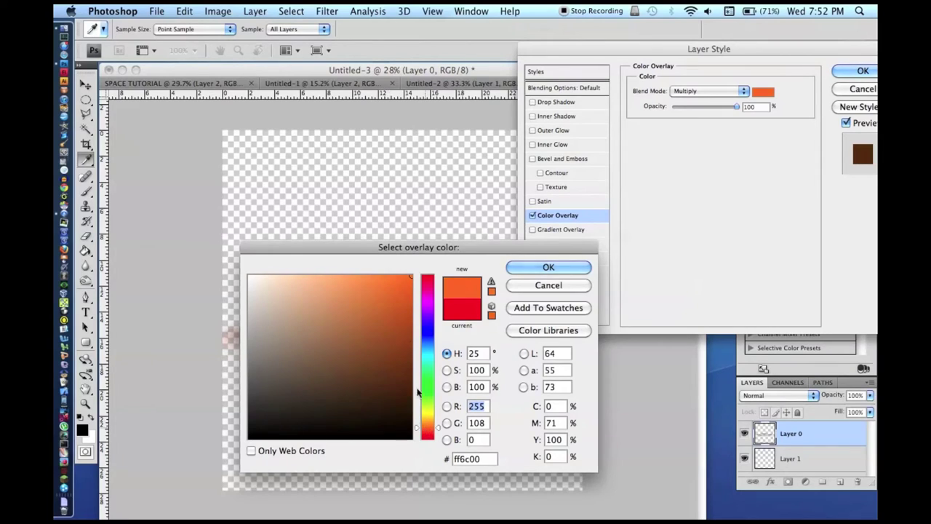
drag(405, 310, 410, 337)
key(Return)
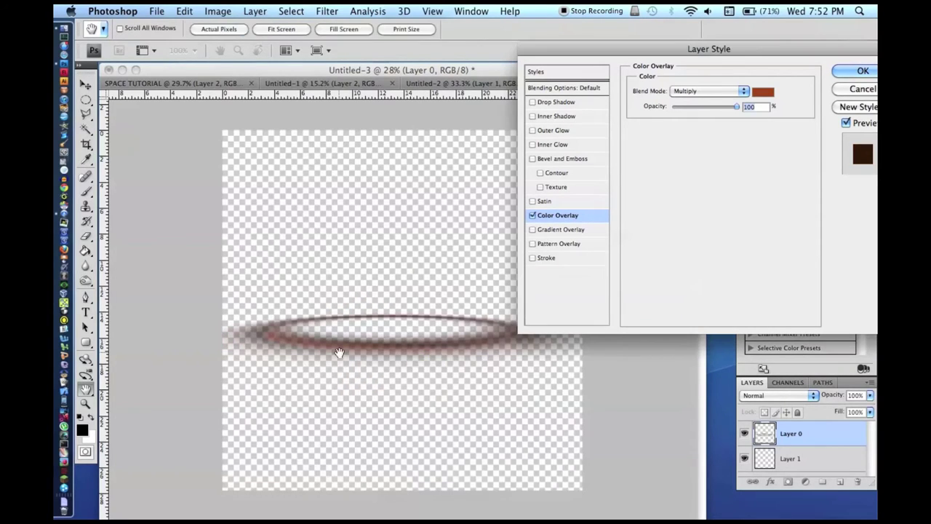
key(Return)
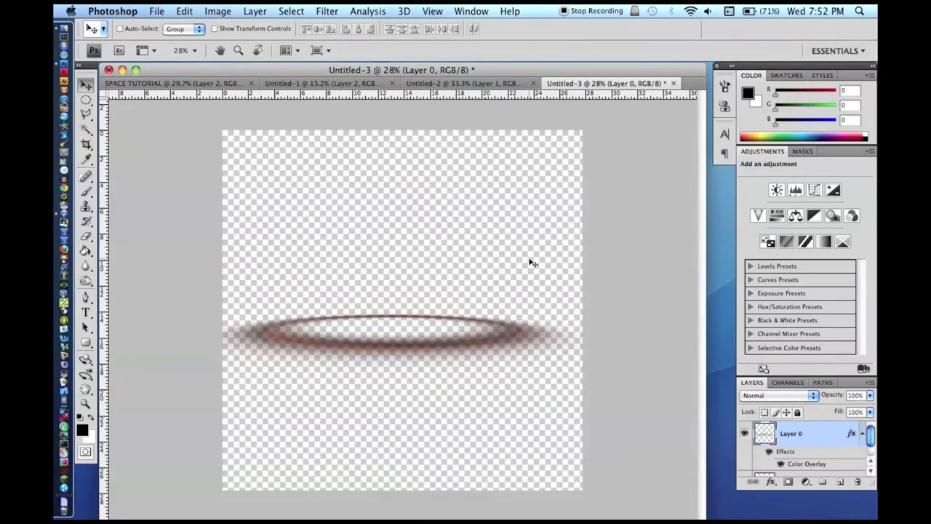
Try pasting the ring into the SPACE TUTORIAL document, and return to the Untitled-3 document
click(185, 83)
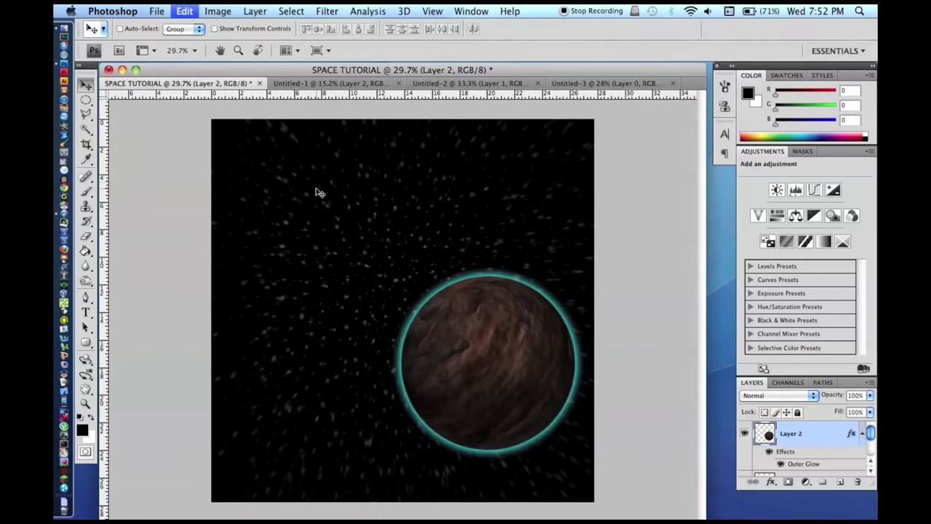
key(super+v)
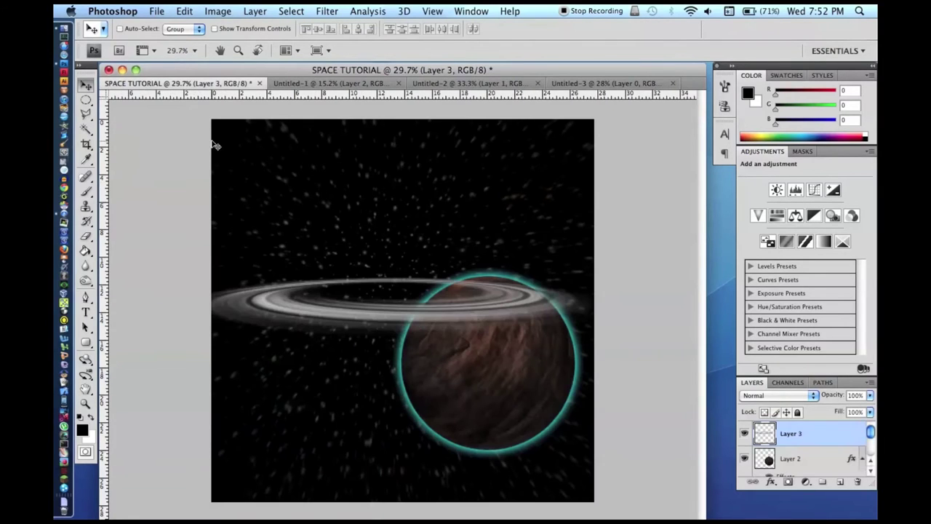
click(595, 83)
right_click(819, 437)
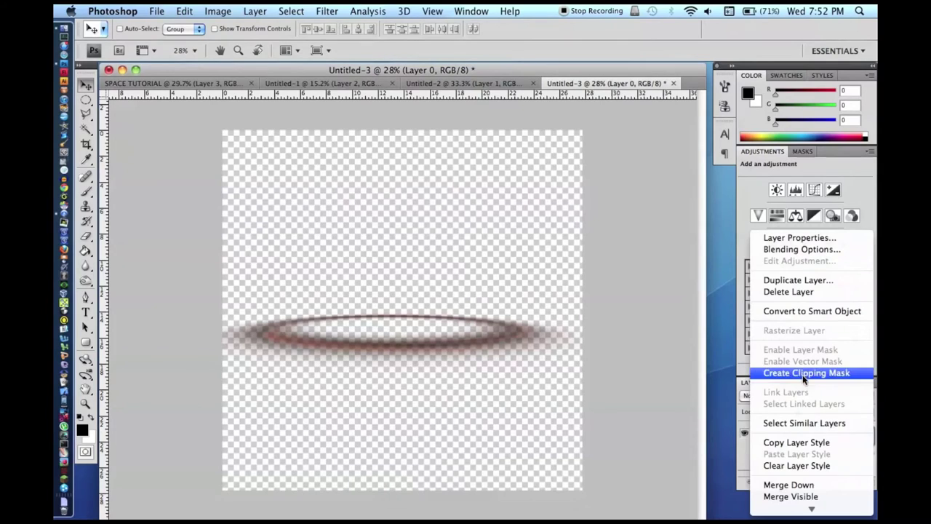
click(802, 371)
key(ctrl+z)
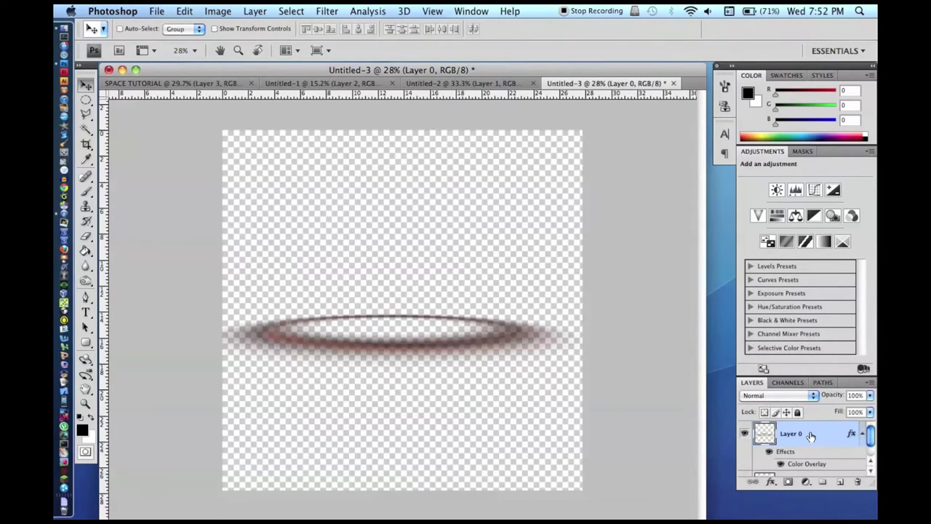
Convert Layer 0 to a smart object, rasterize it to bake in the orange overlay, and select the whole canvas
right_click(820, 439)
click(774, 311)
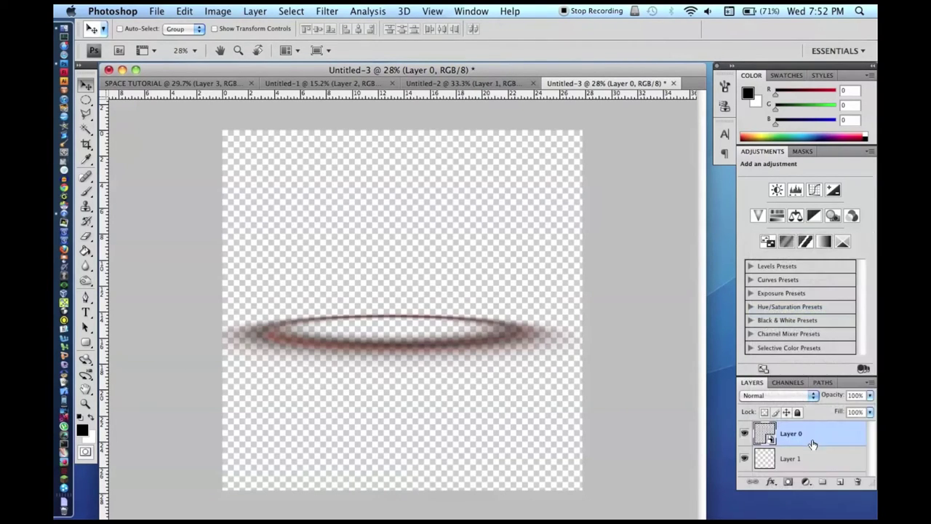
right_click(812, 438)
click(778, 329)
key(ctrl+a)
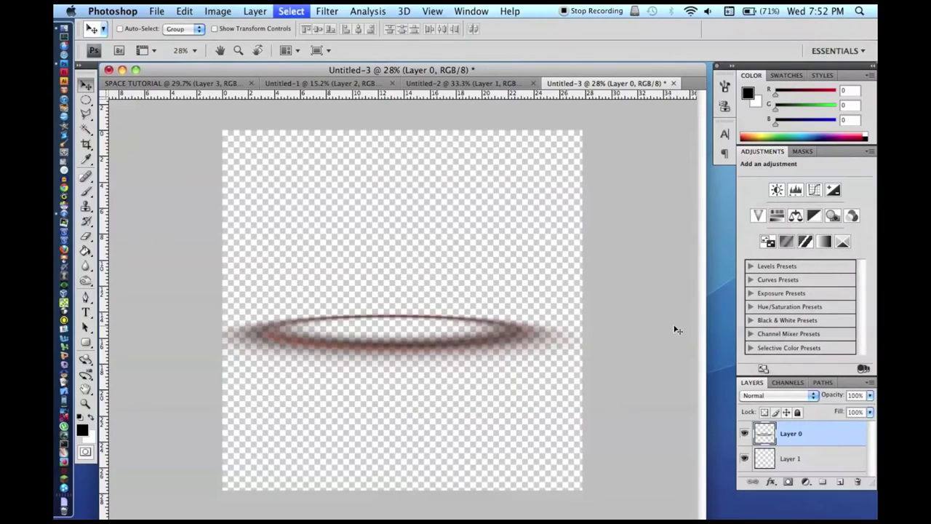
Replace the earlier paste in the SPACE TUTORIAL document with the orange ring and position it across the middle of the planet
click(227, 83)
key(super+z)
key(super+v)
drag(406, 307, 482, 366)
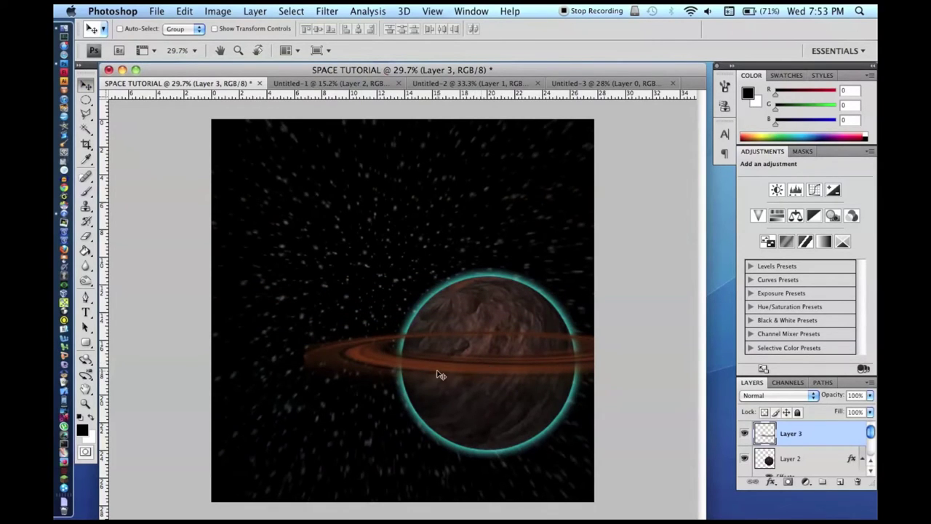
Lasso the back band of the ring where it crosses the planet's left edge, delete that section, and deselect
scroll(433, 372, up, 4)
scroll(432, 373, down, 5)
scroll(432, 373, up, 5)
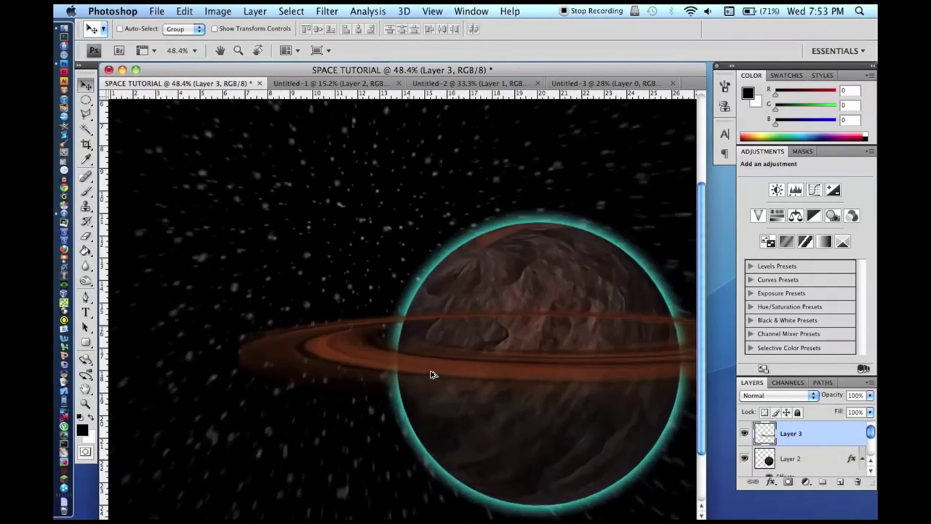
scroll(432, 374, up, 6)
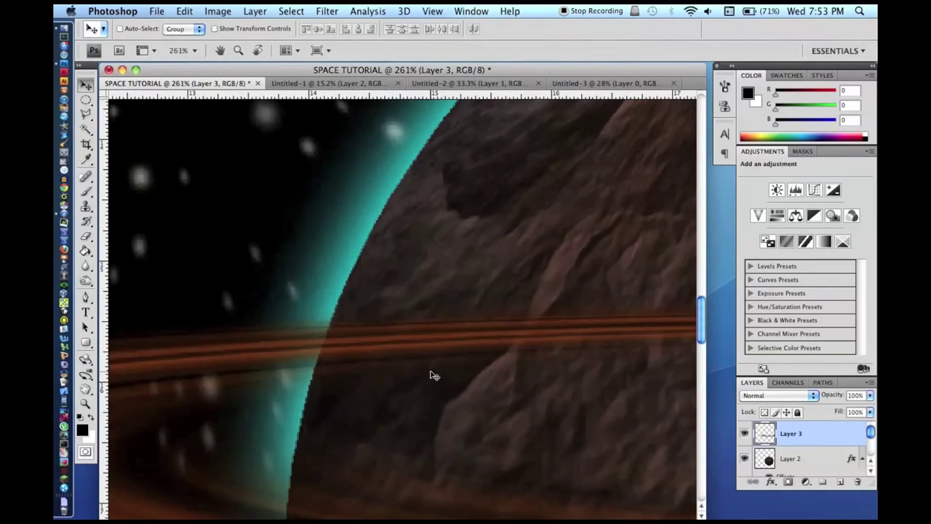
click(85, 113)
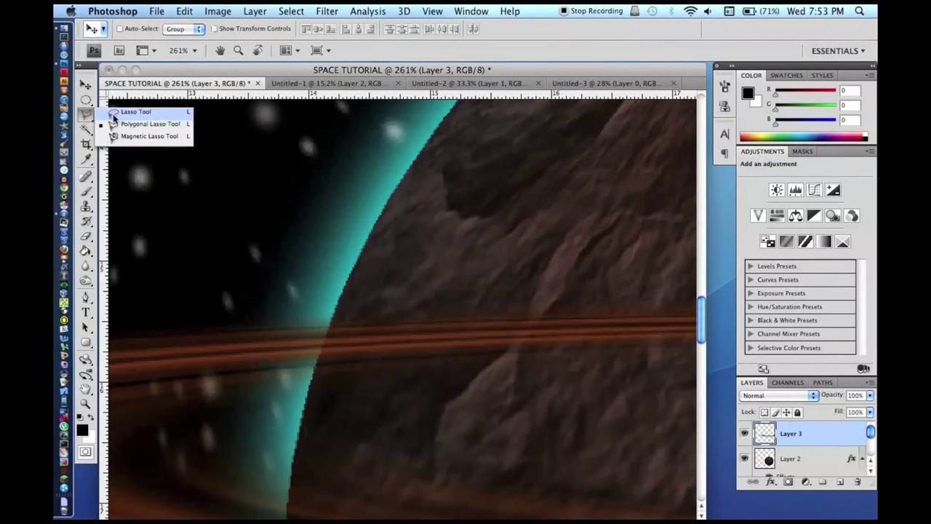
click(124, 112)
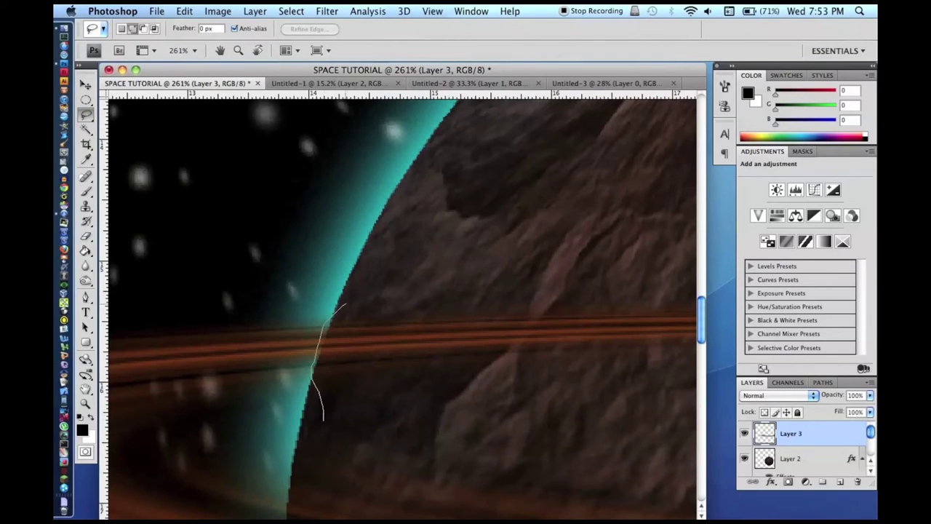
mouse_move(472, 290)
mouse_down()
mouse_move(696, 285)
mouse_move(664, 365)
mouse_move(545, 426)
mouse_up()
key(Delete)
key(ctrl+d)
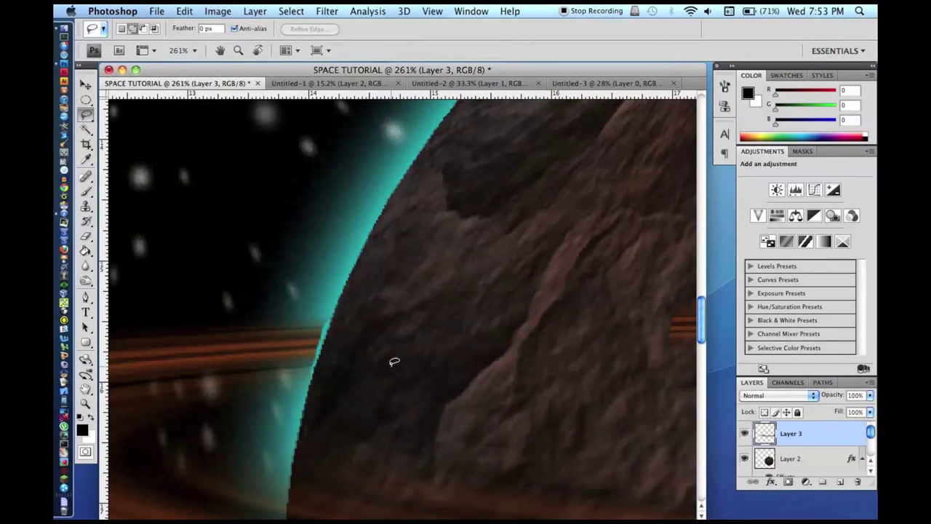
click(85, 84)
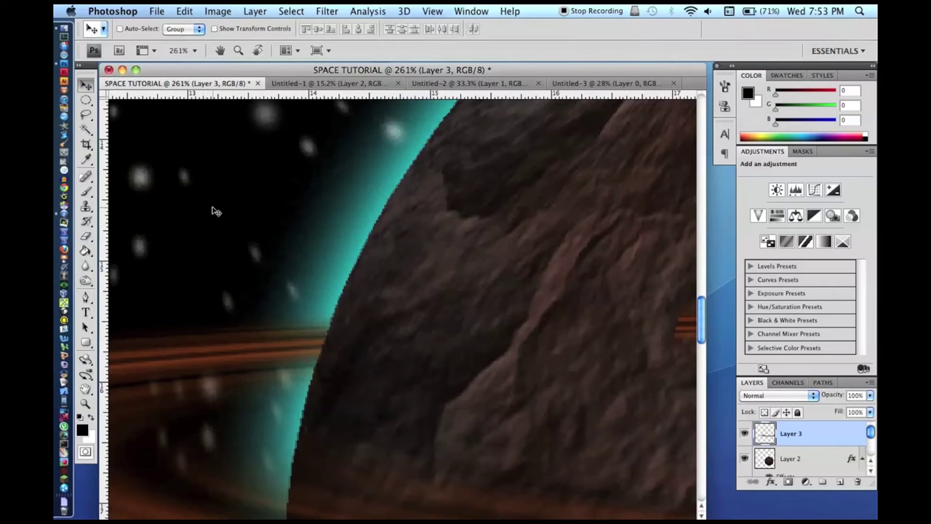
Lasso and delete the next section of the ring's back band across the middle of the planet, and deselect
scroll(314, 365, down, 8)
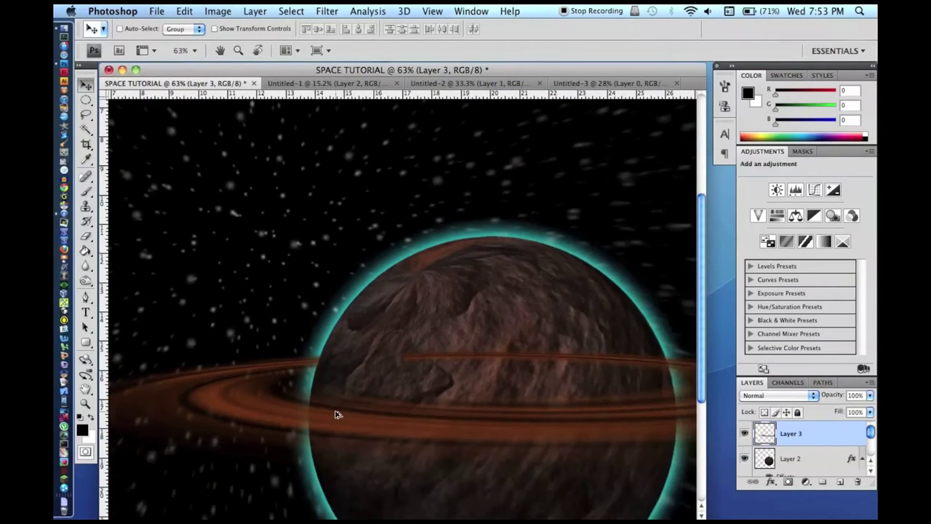
scroll(346, 422, up, 5)
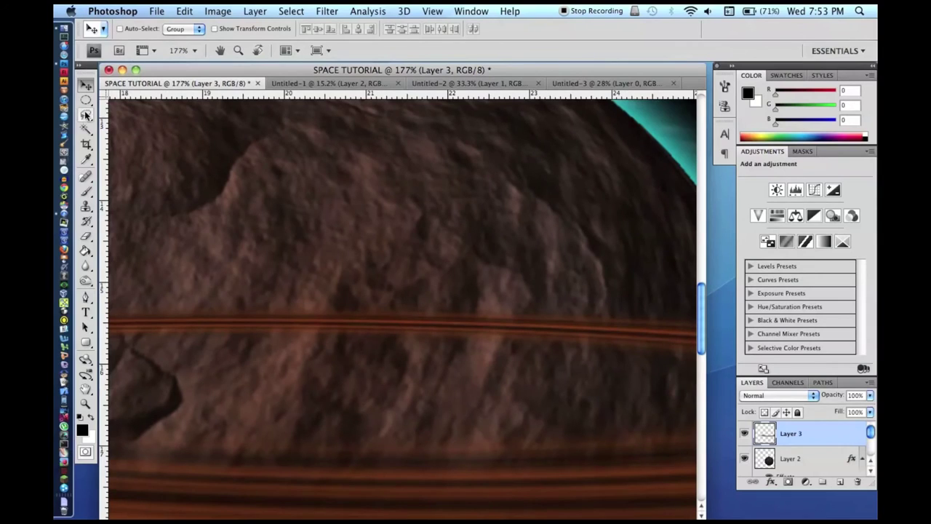
click(86, 115)
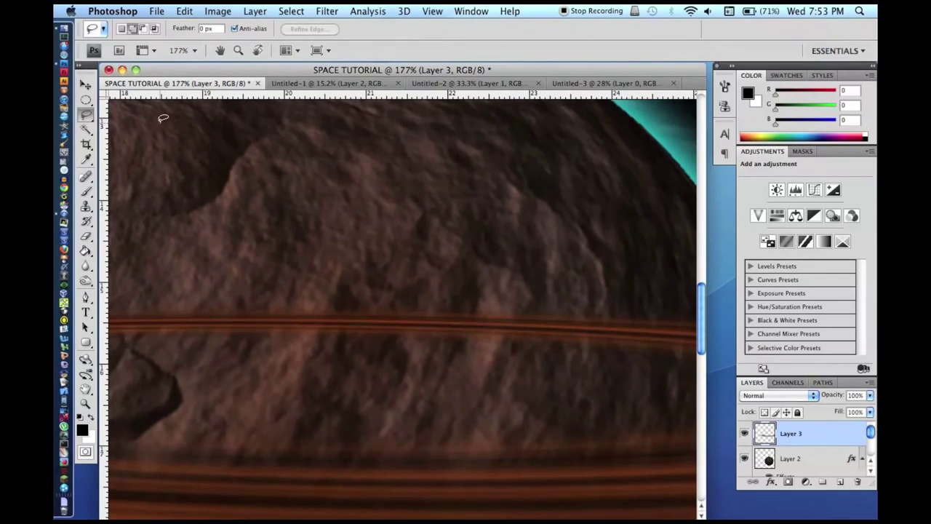
scroll(161, 147, left, 5)
mouse_move(191, 322)
mouse_down()
mouse_move(592, 350)
mouse_move(249, 134)
mouse_move(234, 139)
mouse_up()
key(super+d)
Remove the rest of the ring's back band over the planet's right side with lasso selections, following the planet's edge
scroll(328, 332, right, 6)
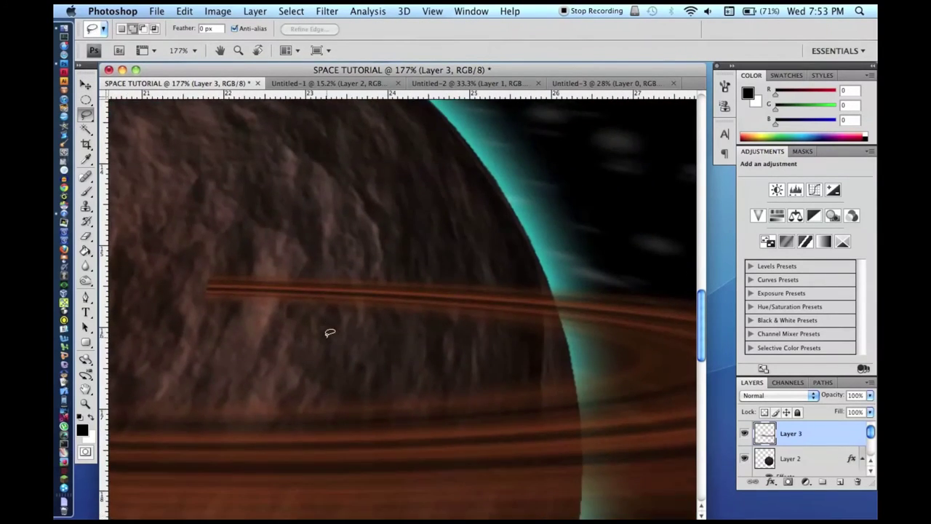
drag(178, 334, 477, 409)
drag(557, 346, 561, 336)
key(super+d)
mouse_move(556, 293)
mouse_down()
mouse_move(450, 256)
mouse_move(337, 232)
mouse_up()
mouse_move(188, 244)
mouse_down()
mouse_move(381, 372)
mouse_move(454, 376)
mouse_up()
key(super+d)
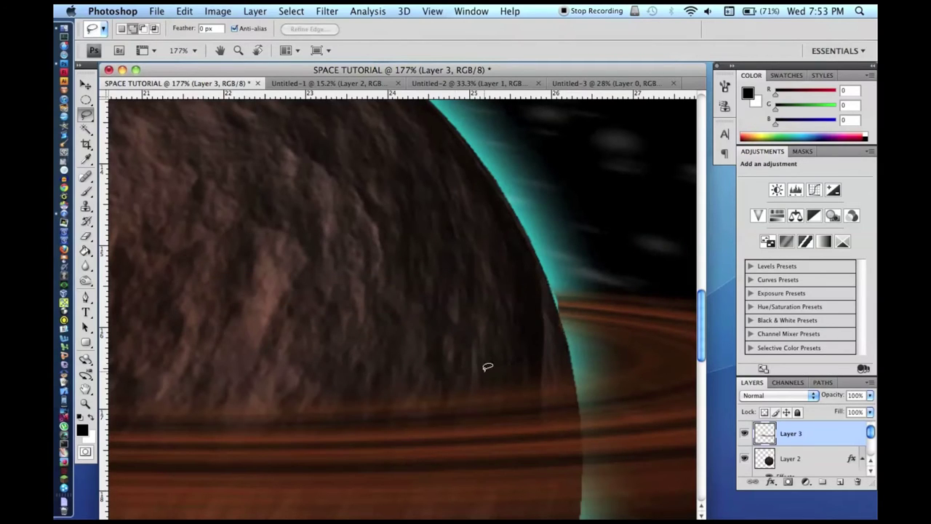
Trim the small ring remnant at the planet's right edge with a lasso selection, and deselect
drag(561, 314, 548, 301)
key(super+d)
click(86, 85)
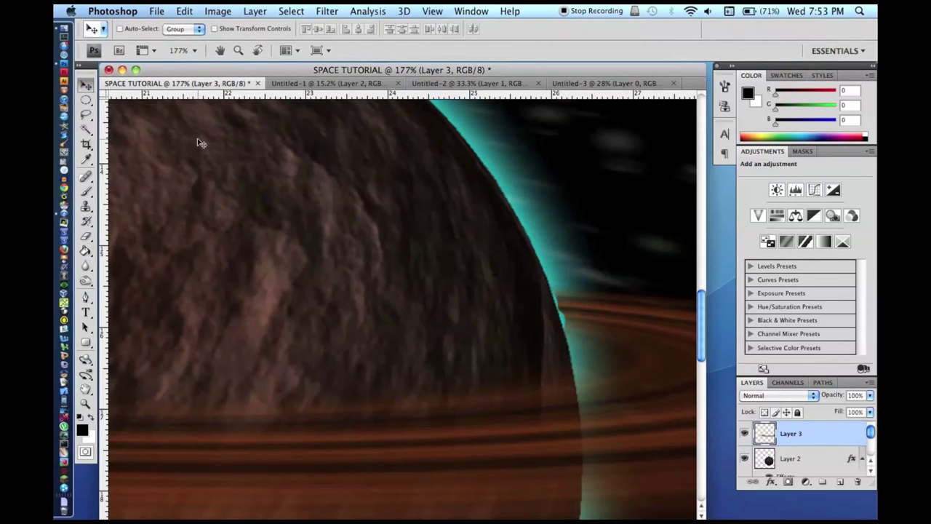
scroll(198, 142, down, 10)
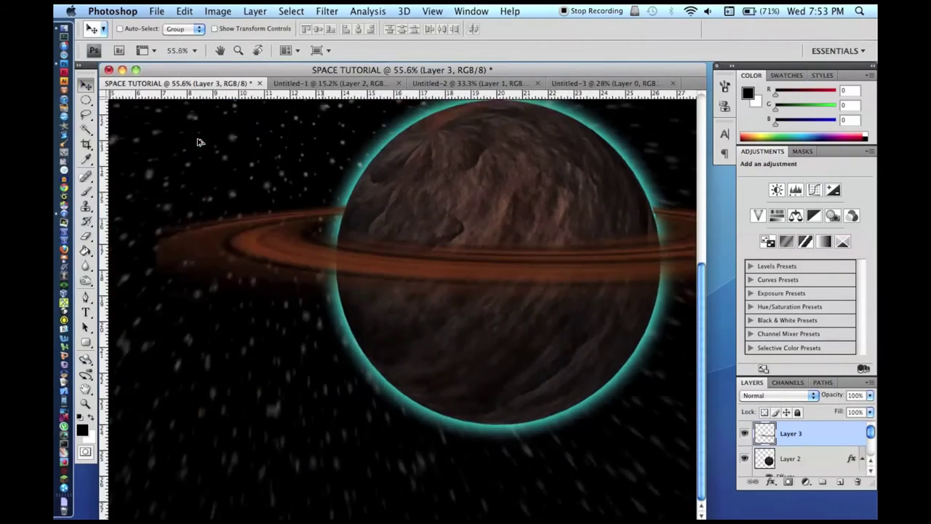
scroll(200, 142, down, 2)
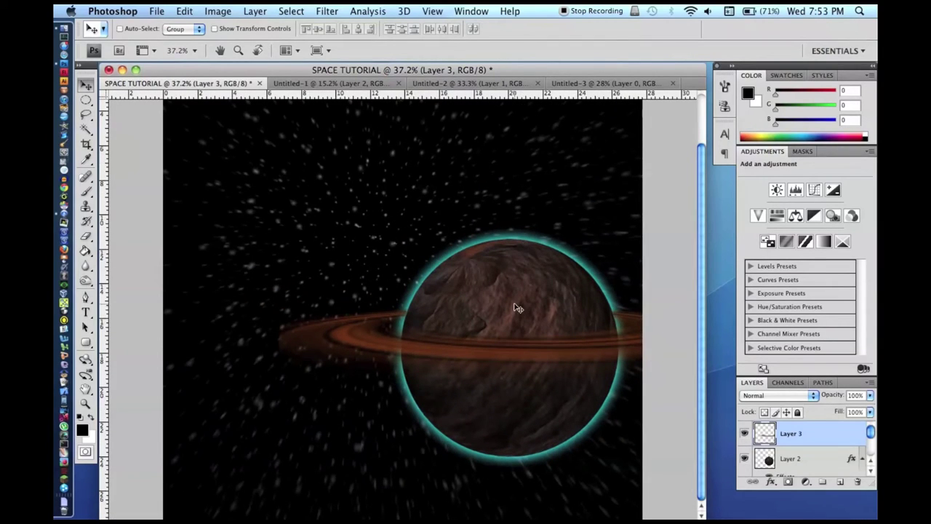
Set the opacity of the ring layer, Layer 3, to 60%
scroll(478, 384, down, 1)
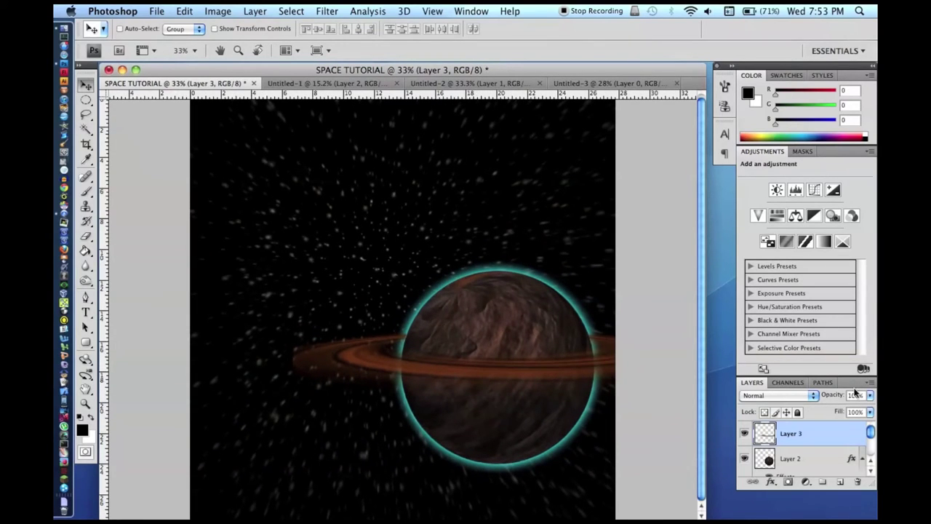
key(BackSpace)
key(BackSpace)
text(5)
key(BackSpace)
text(6)
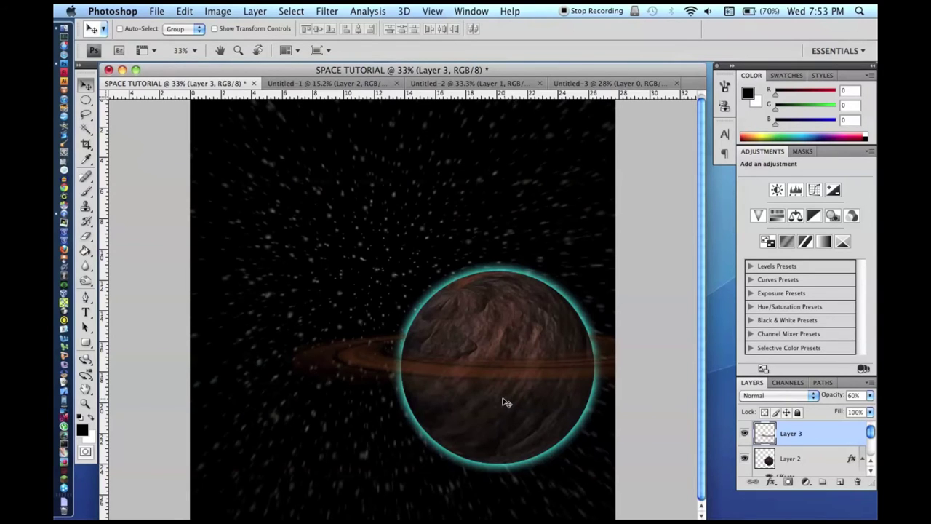
scroll(366, 385, down, 5)
scroll(366, 385, up, 4)
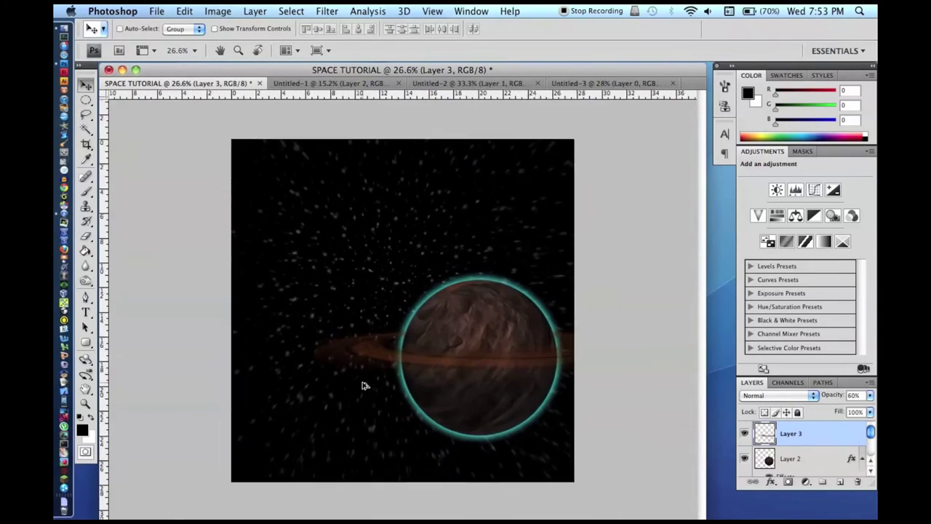
Cut the selected planet out of Untitled-2, and deselect the rock texture in Untitled-1
click(448, 81)
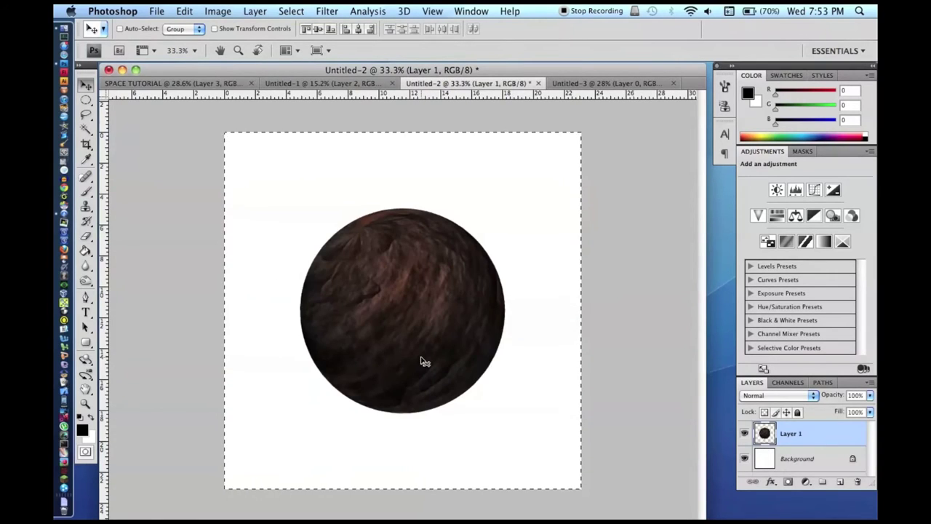
key(ctrl+x)
click(336, 82)
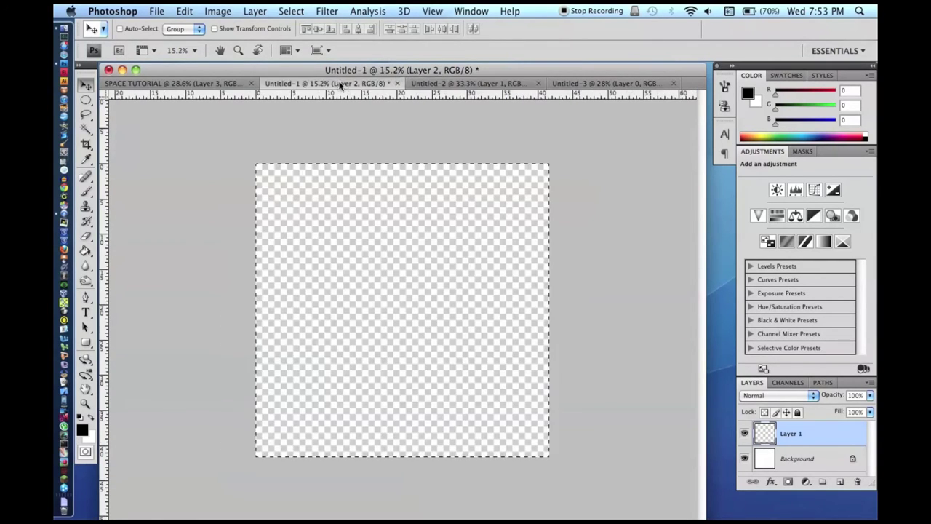
click(572, 83)
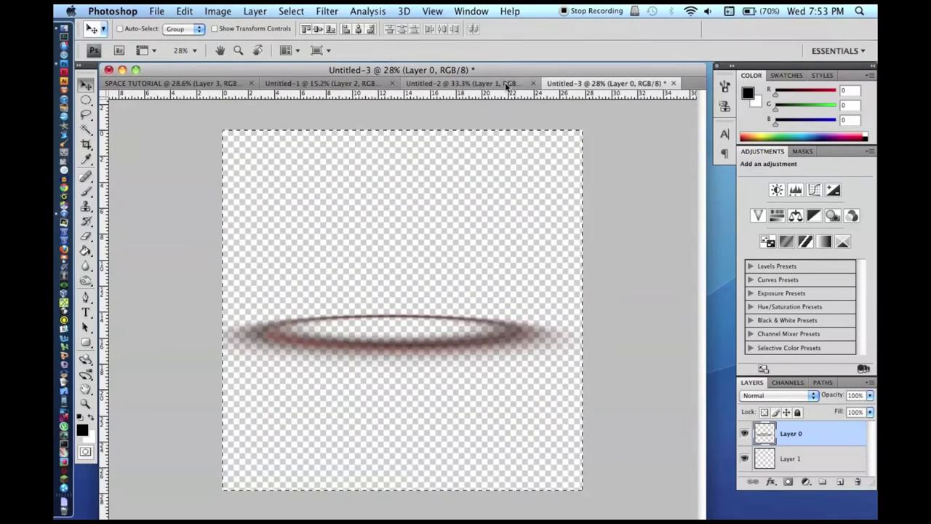
click(304, 82)
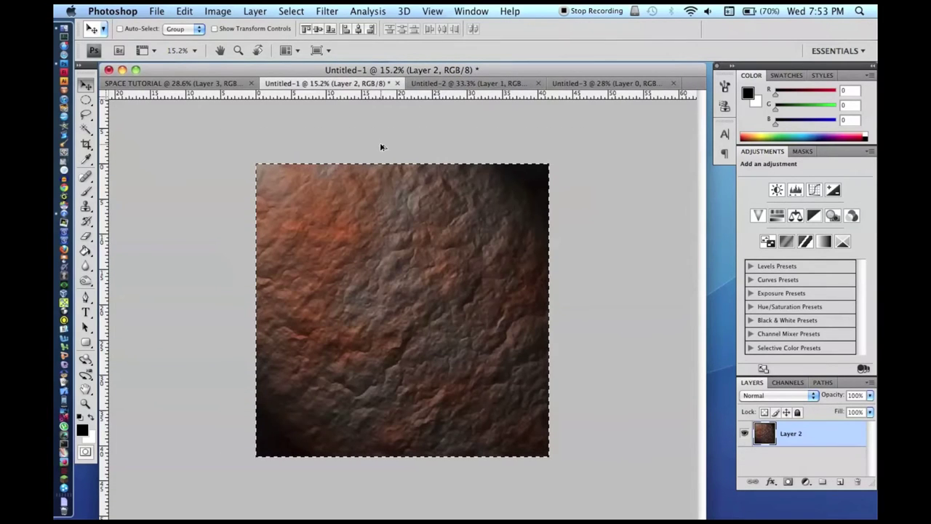
key(super+d)
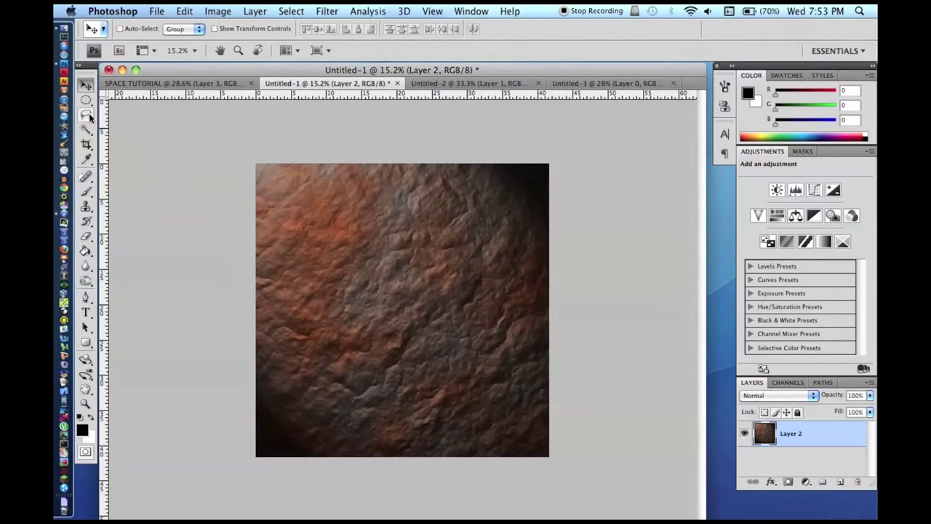
Brighten the rock texture with a Brightness/Contrast adjustment, setting Brightness to 41
click(222, 10)
mouse_move(241, 48)
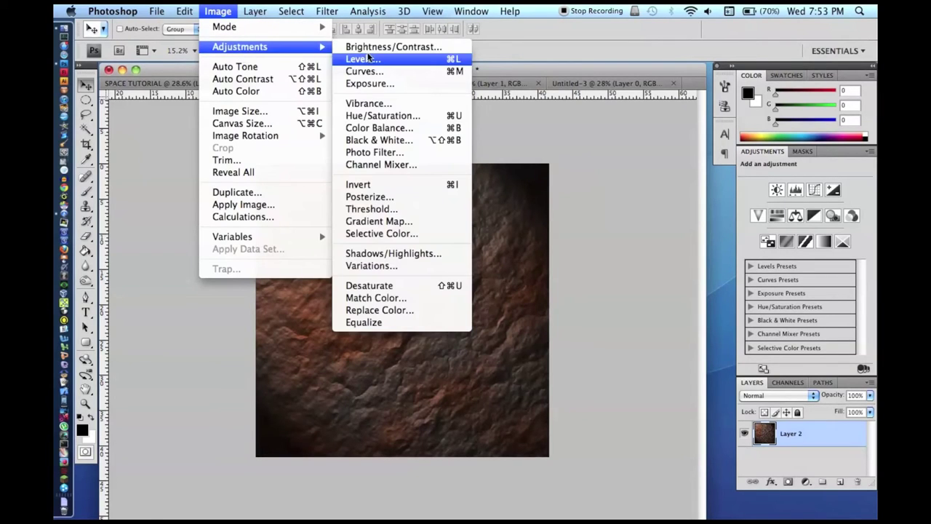
click(371, 48)
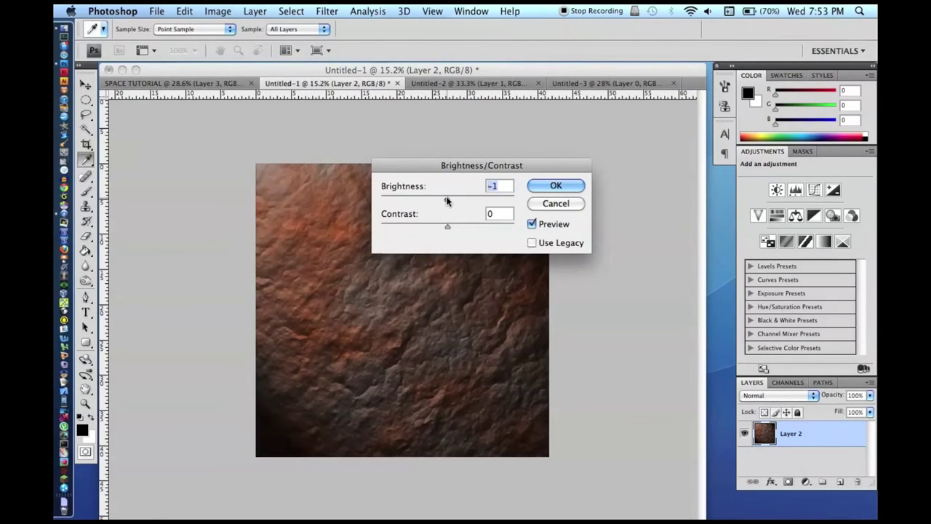
mouse_move(448, 199)
mouse_down()
mouse_move(485, 202)
mouse_move(465, 203)
mouse_up()
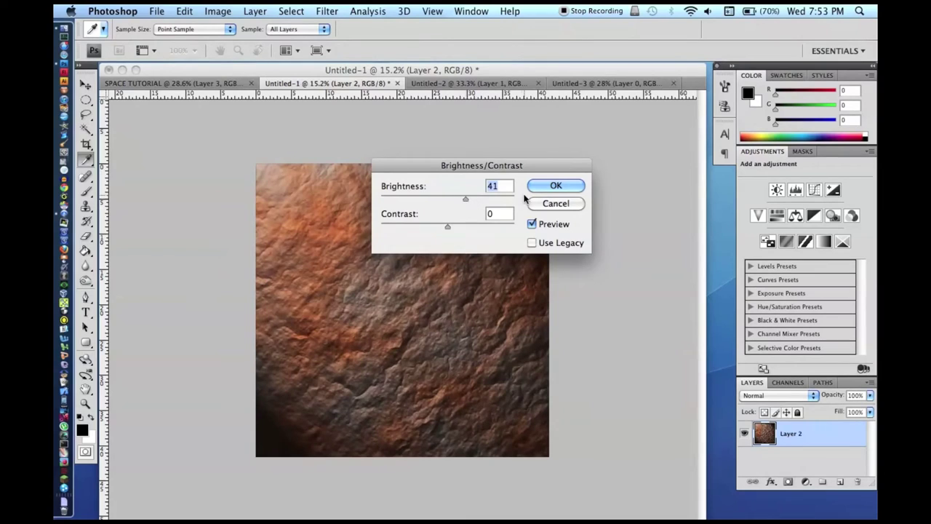
click(556, 186)
key(v)
Recolor the rock texture blue with Hue/Saturation, setting Hue to -151
click(217, 10)
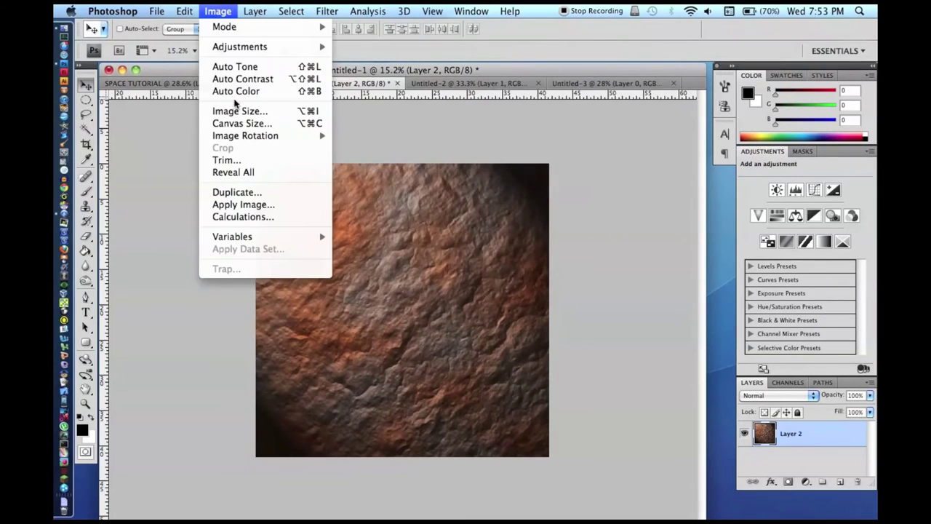
mouse_move(291, 47)
click(379, 117)
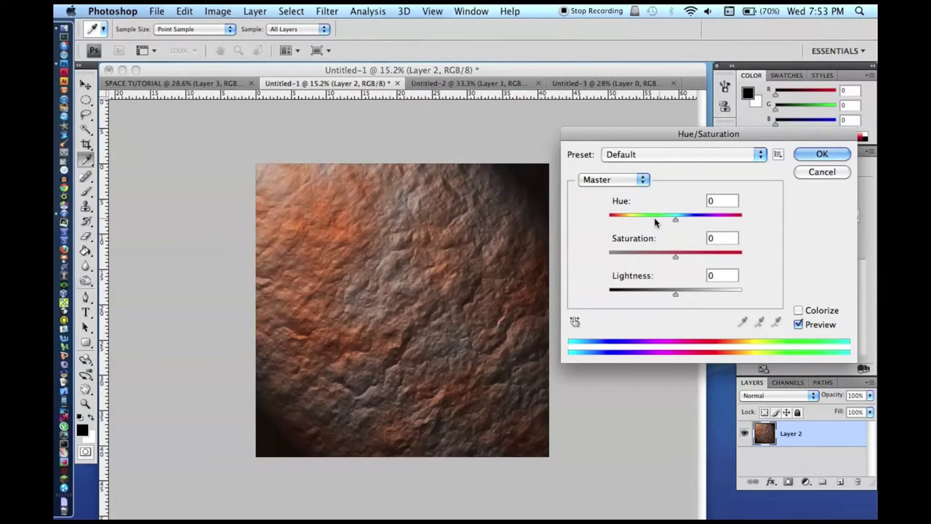
drag(675, 218, 616, 220)
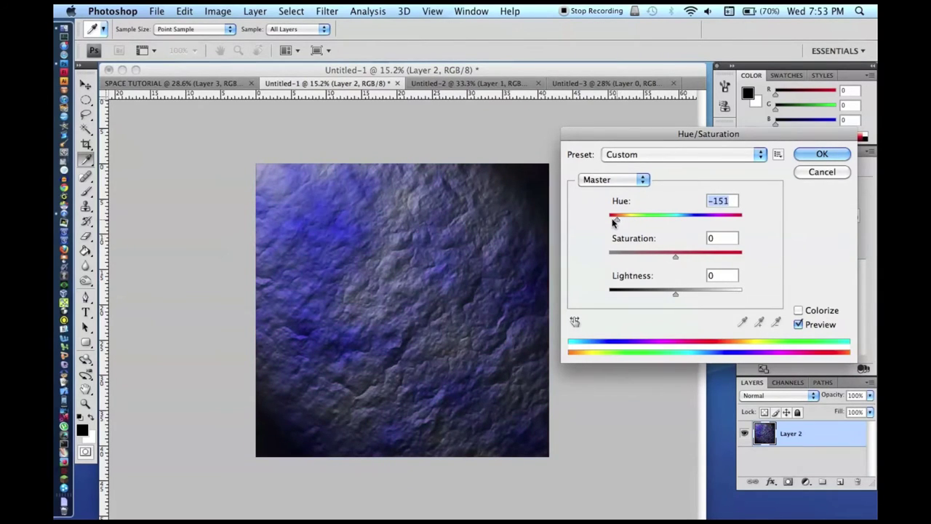
key(Return)
key(v)
Copy a rectangular section of the blue rock texture and paste it into a new document of matching size
mouse_move(84, 115)
mouse_down()
mouse_move(108, 121)
mouse_move(88, 105)
mouse_move(141, 97)
mouse_up()
click(88, 102)
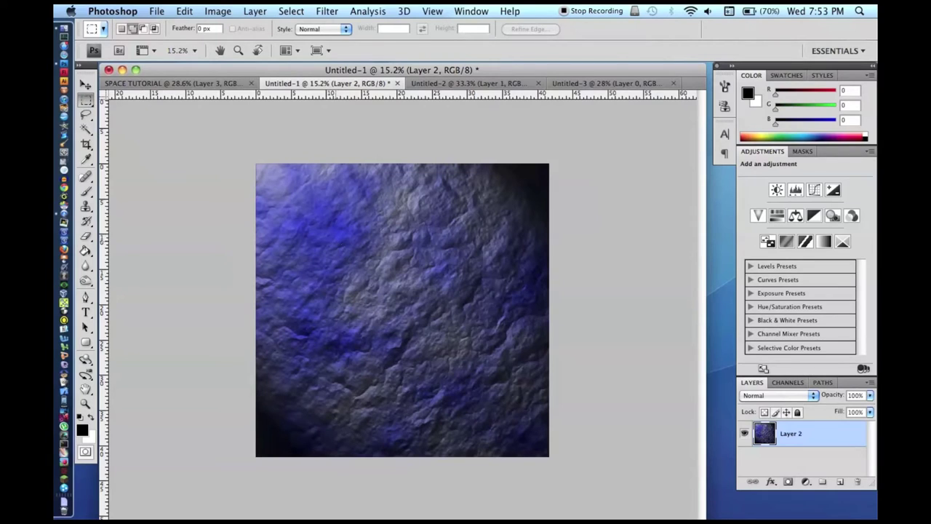
drag(492, 398, 495, 395)
key(super+c)
key(super+n)
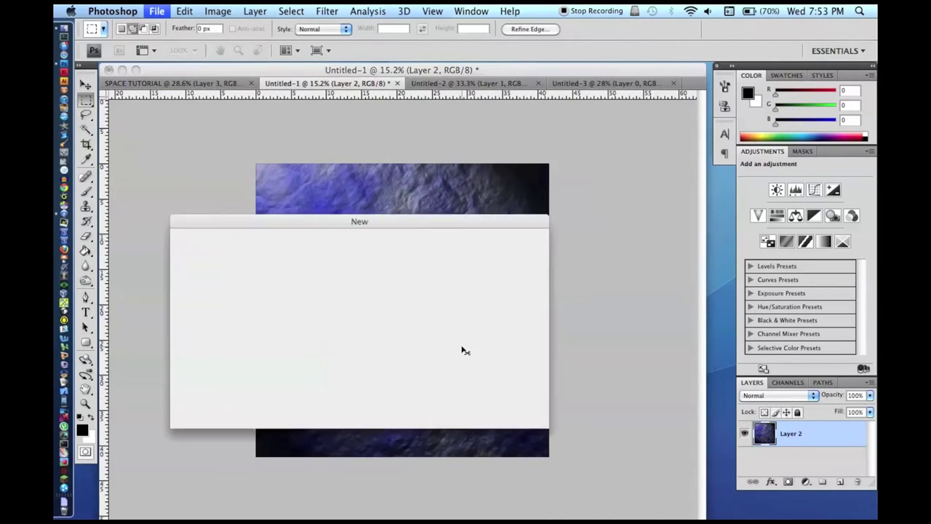
key(Return)
key(super+v)
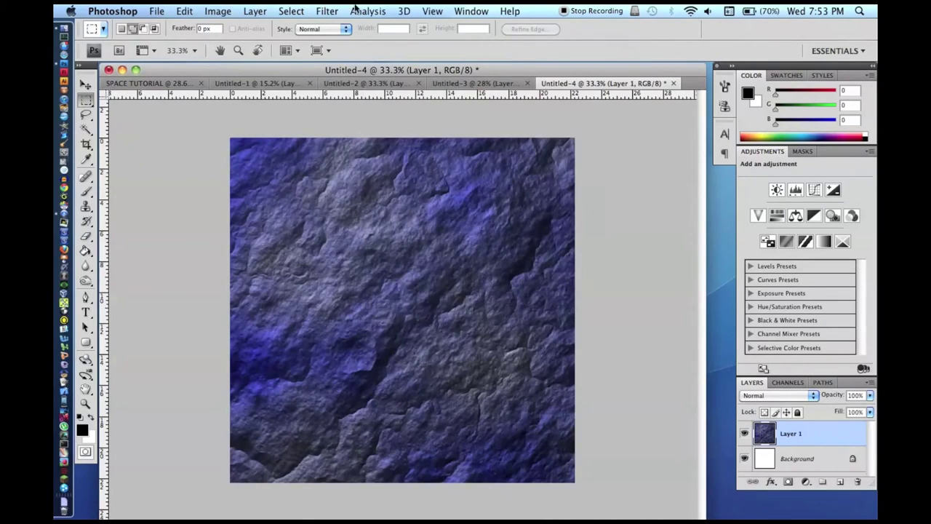
Turn the blue rock layer into a 3D sphere, convert it to a smart object and rasterize it
click(403, 11)
mouse_move(466, 59)
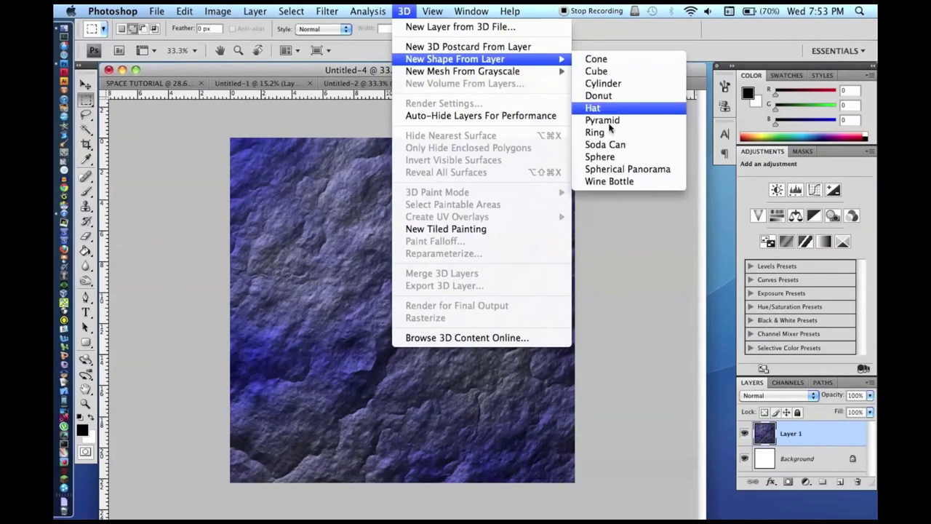
click(601, 156)
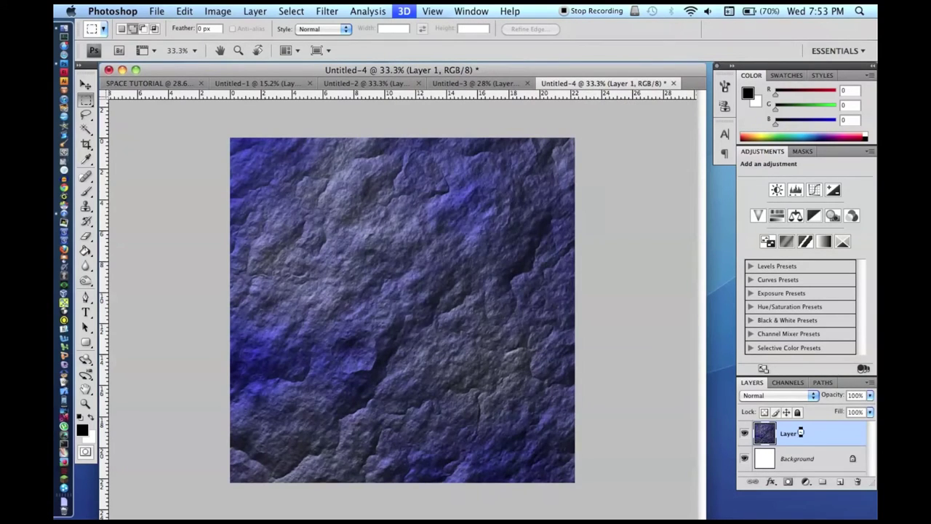
right_click(832, 441)
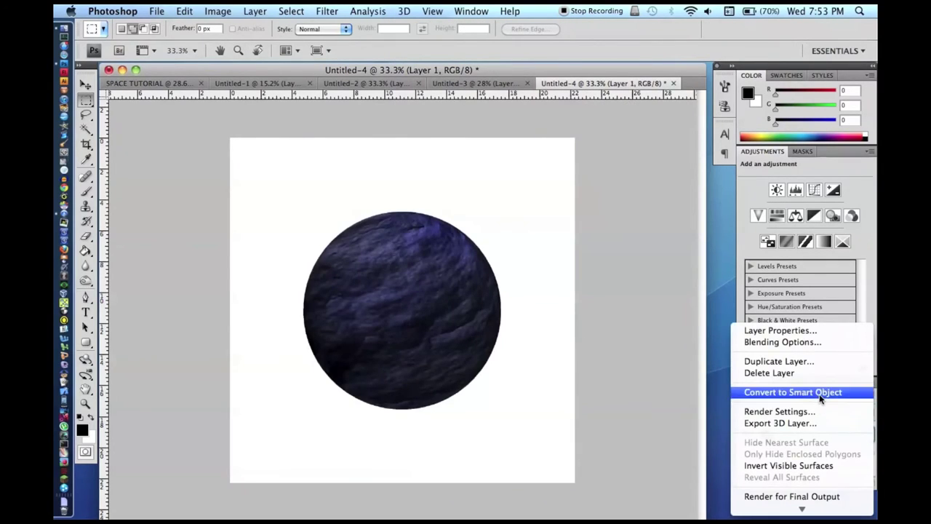
click(820, 395)
right_click(821, 438)
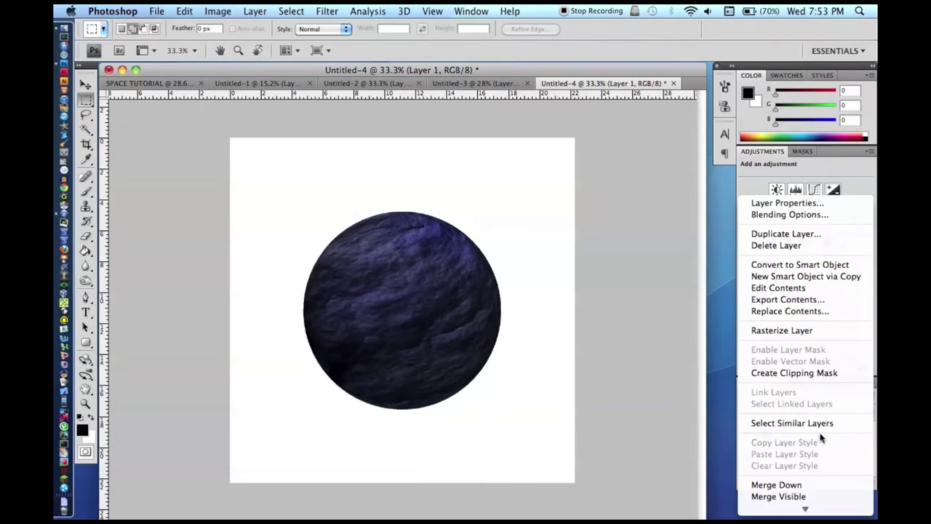
click(815, 332)
Copy the whole blue planet layer and paste it into the SPACE TUTORIAL document
key(super+a)
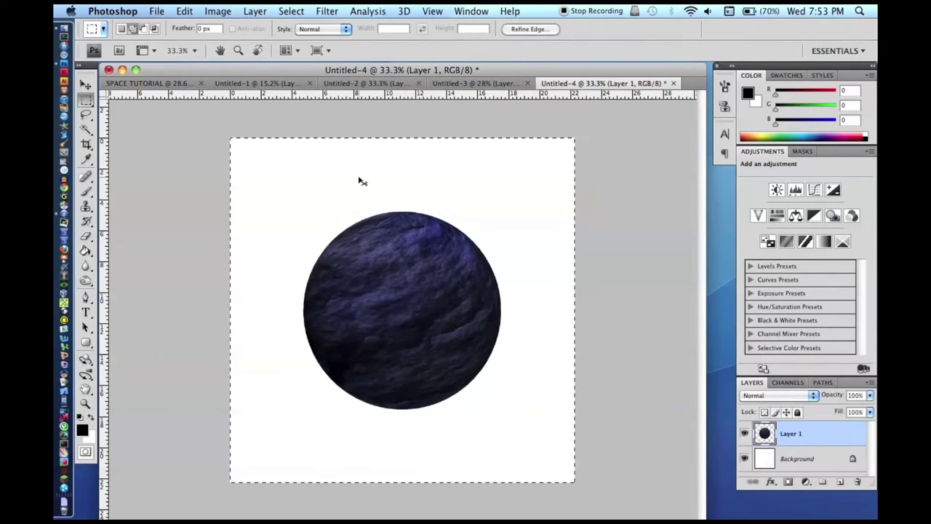
click(165, 82)
key(super+v)
Scale the blue planet down to a small moon and place it over the large planet's upper right area
key(super+t)
drag(316, 224, 445, 356)
key(Return)
key(m)
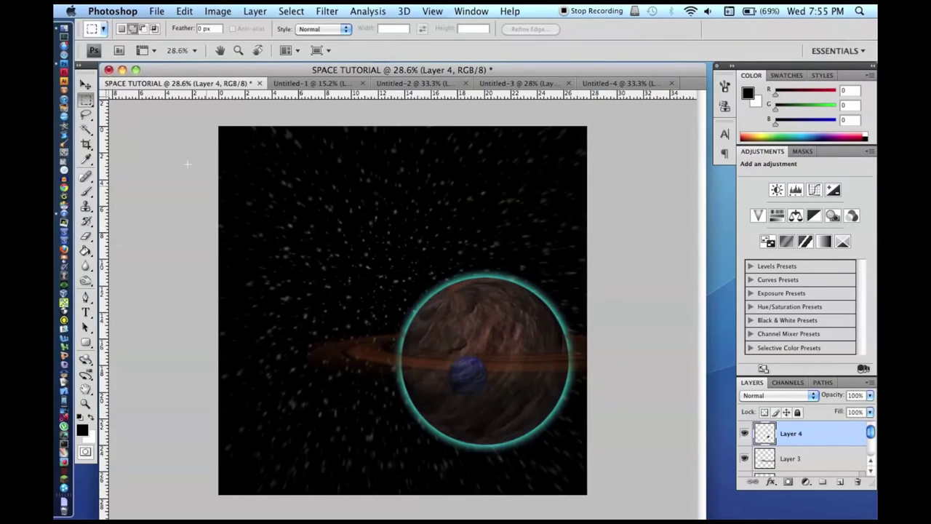
click(86, 85)
drag(470, 372, 515, 315)
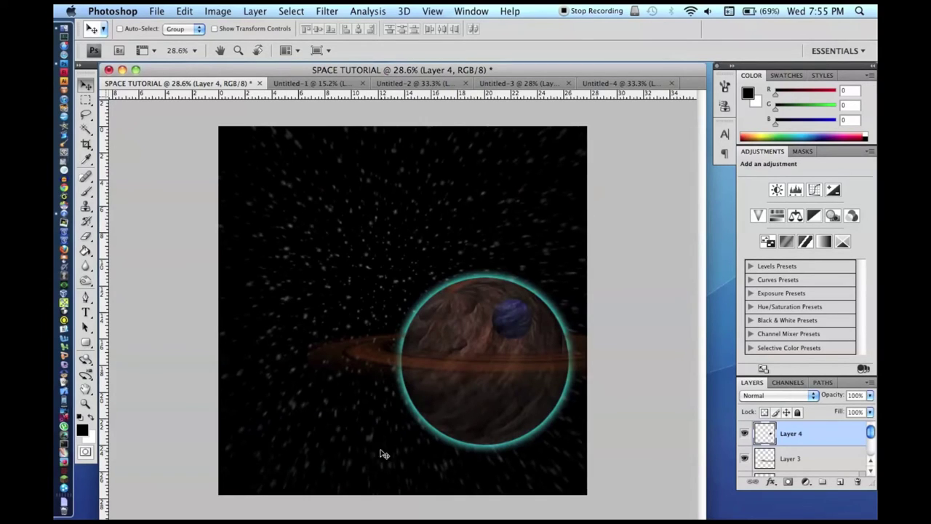
Return to the rock texture in Untitled-1 and undo its blue hue change
click(450, 83)
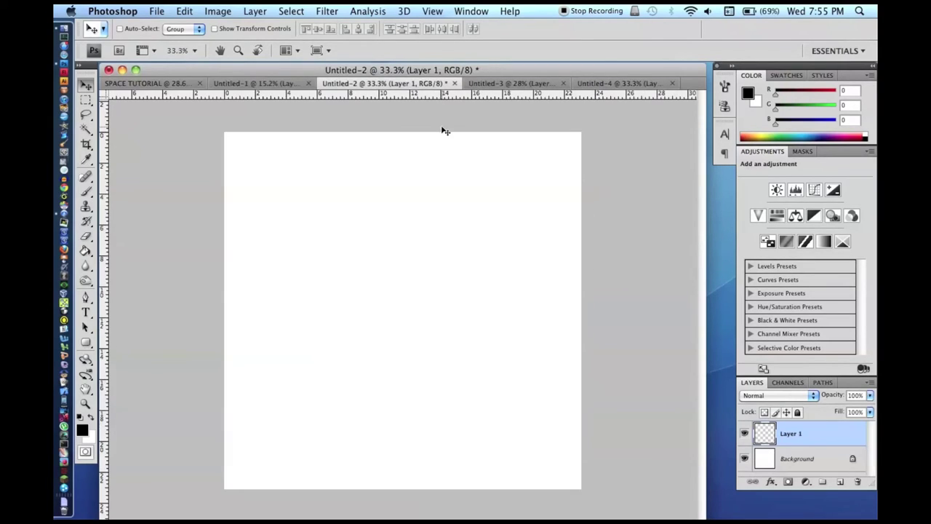
click(280, 84)
key(super+z)
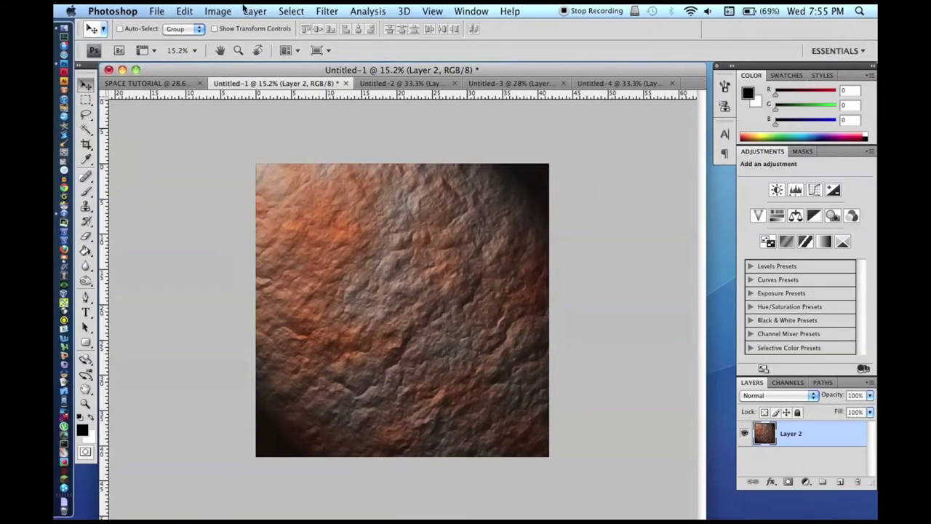
Apply a Brightness/Contrast adjustment to the orange rock texture
click(219, 10)
mouse_move(244, 44)
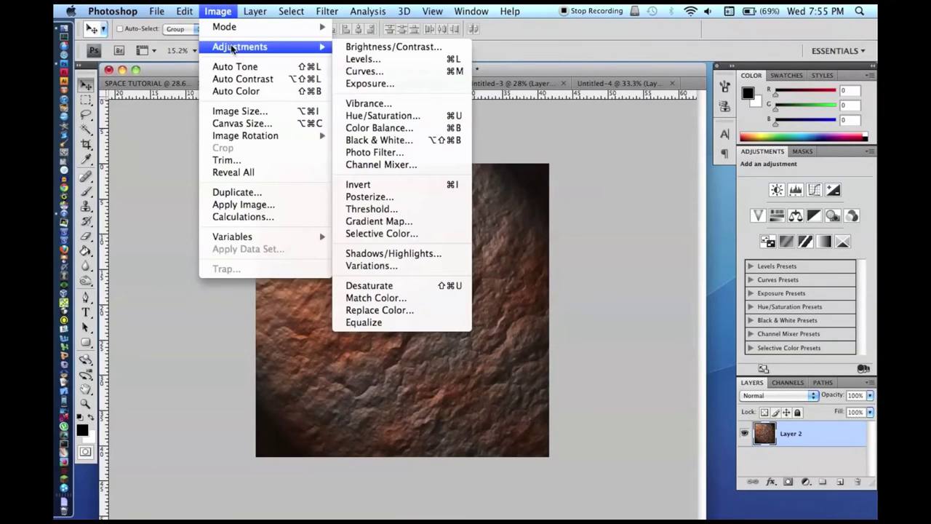
click(388, 46)
key(Return)
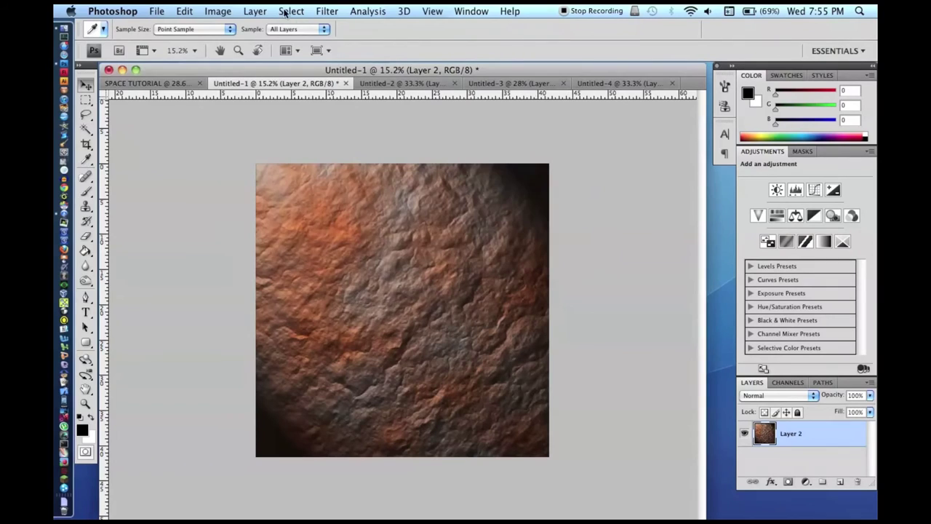
key(v)
Shift the rock texture's hue to bright green with Hue/Saturation
click(220, 11)
mouse_move(241, 47)
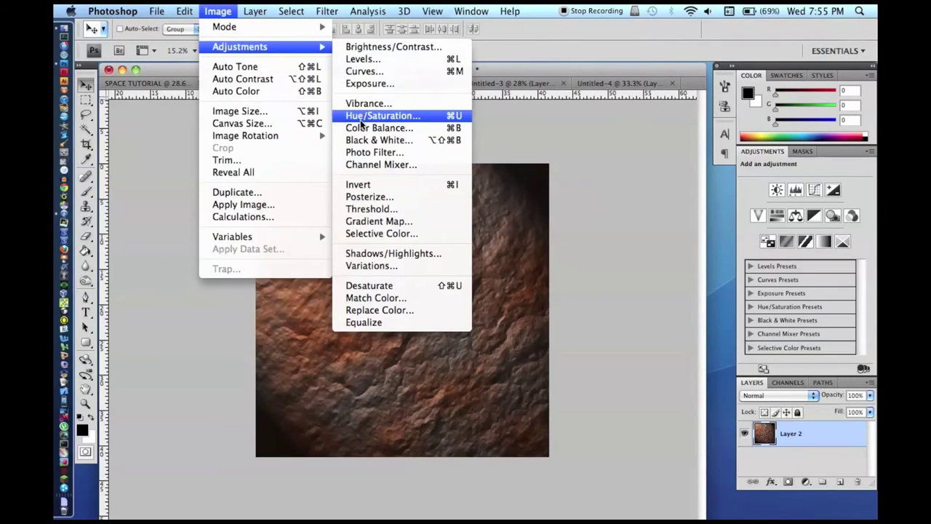
click(381, 114)
drag(676, 219, 719, 220)
key(Return)
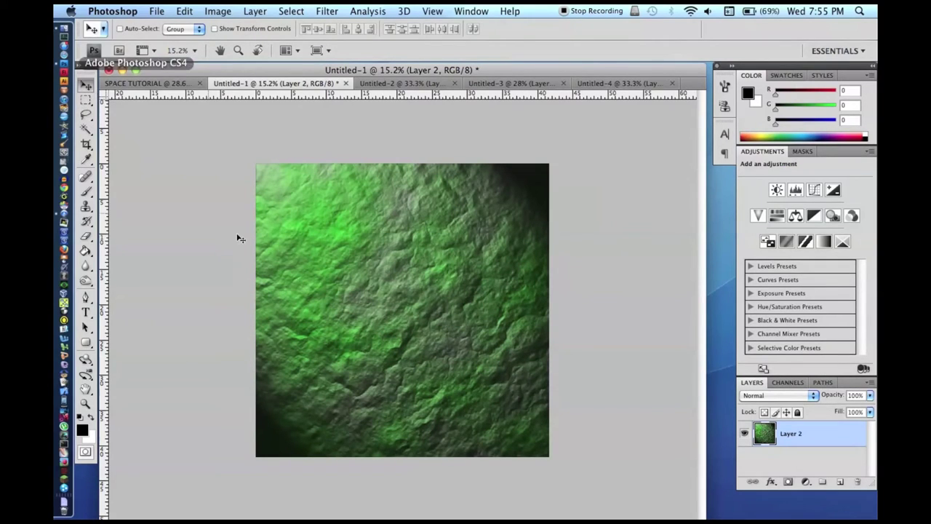
Copy a nearly square section from the green texture's lower right area and paste it into a new document
click(86, 101)
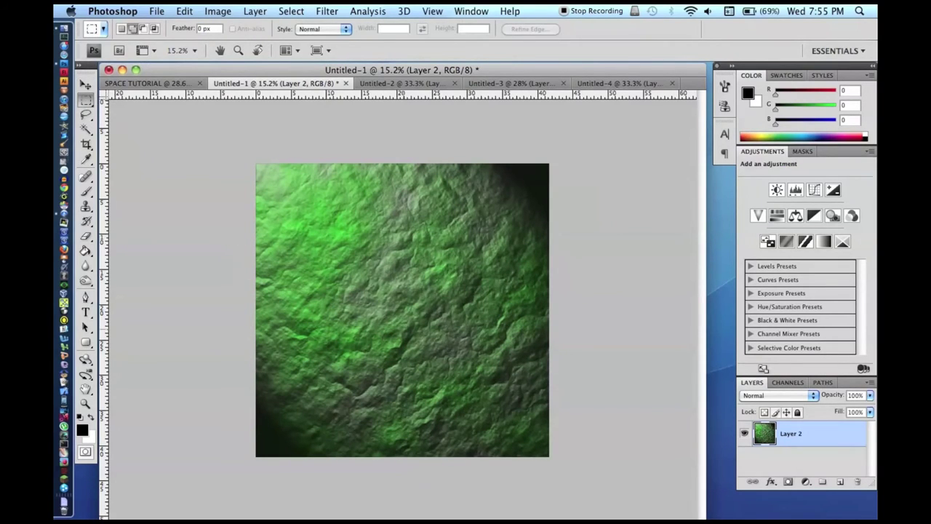
drag(504, 431, 514, 434)
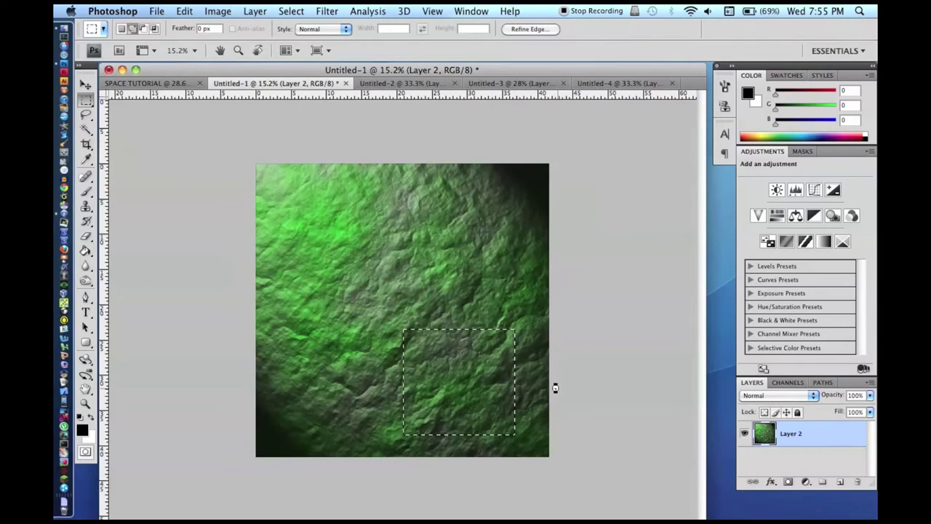
key(super+n)
key(Return)
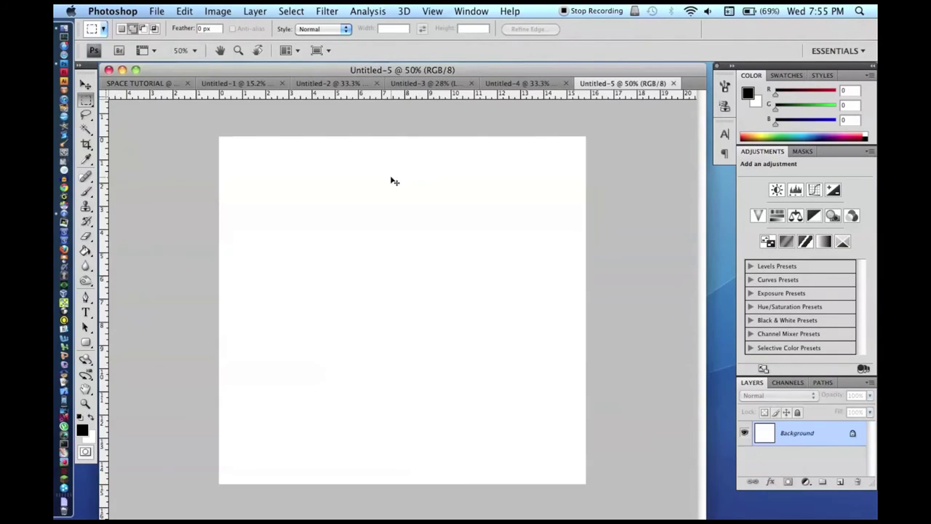
key(super+v)
Wrap the green rock texture onto a 3D sphere and rotate the sphere to show its dark shading
click(402, 10)
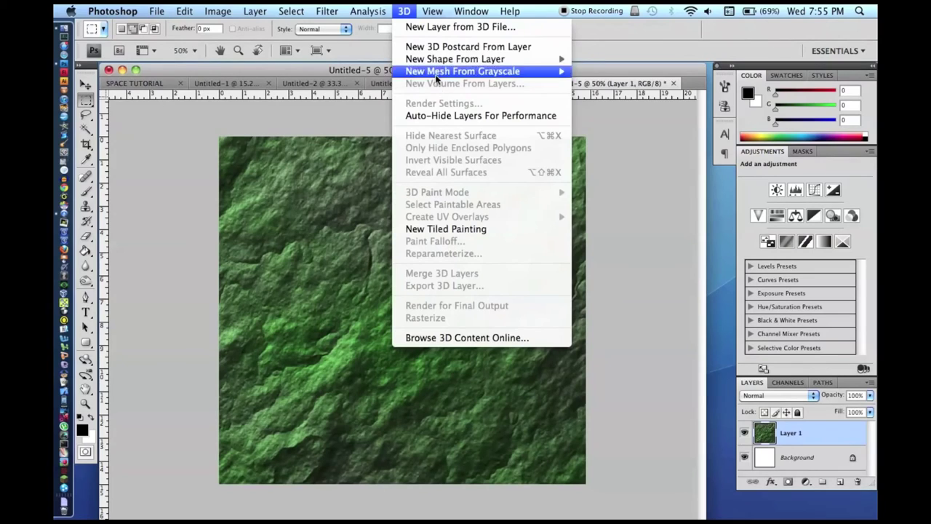
mouse_move(436, 59)
click(629, 161)
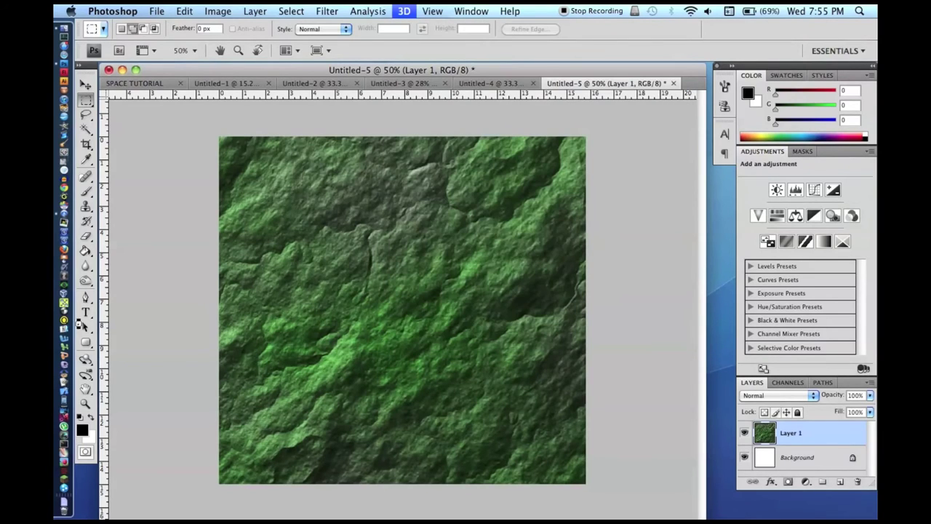
click(86, 361)
drag(379, 359, 312, 277)
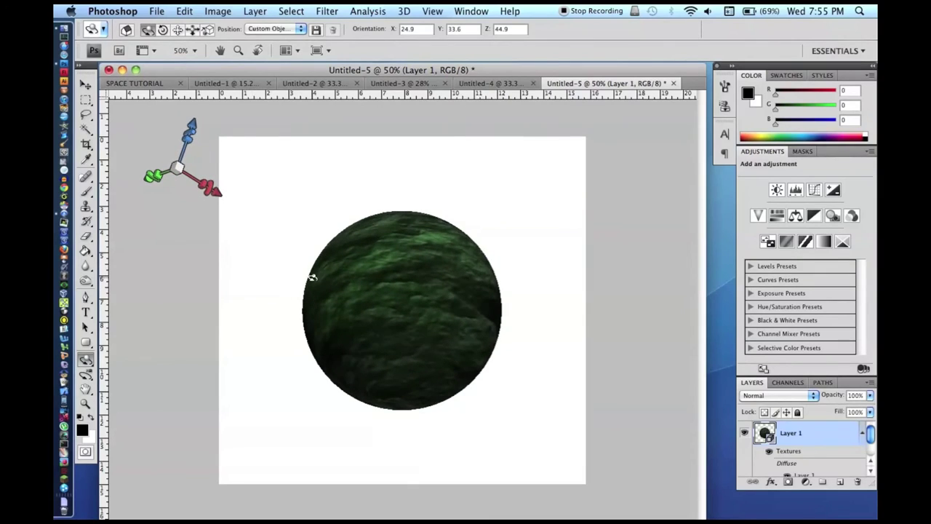
Convert the green sphere layer to a smart object and rasterize it
right_click(834, 441)
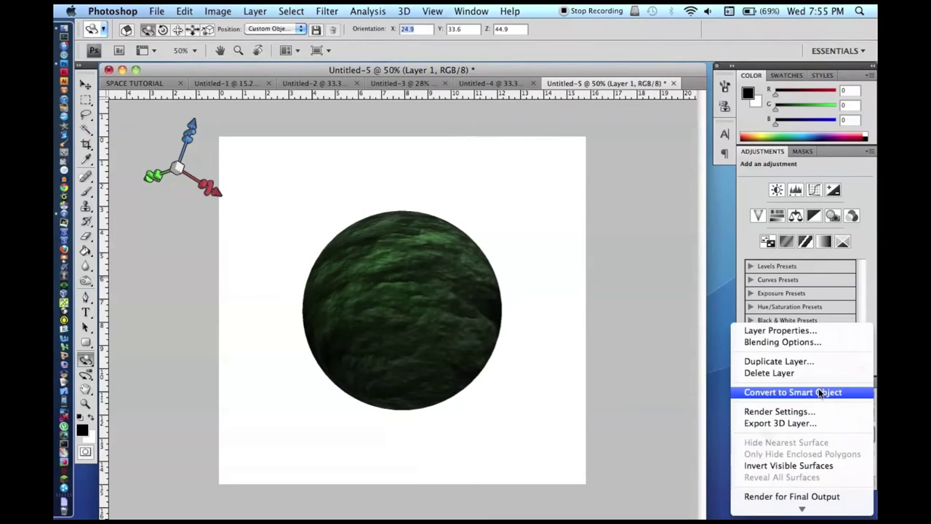
click(769, 389)
right_click(820, 436)
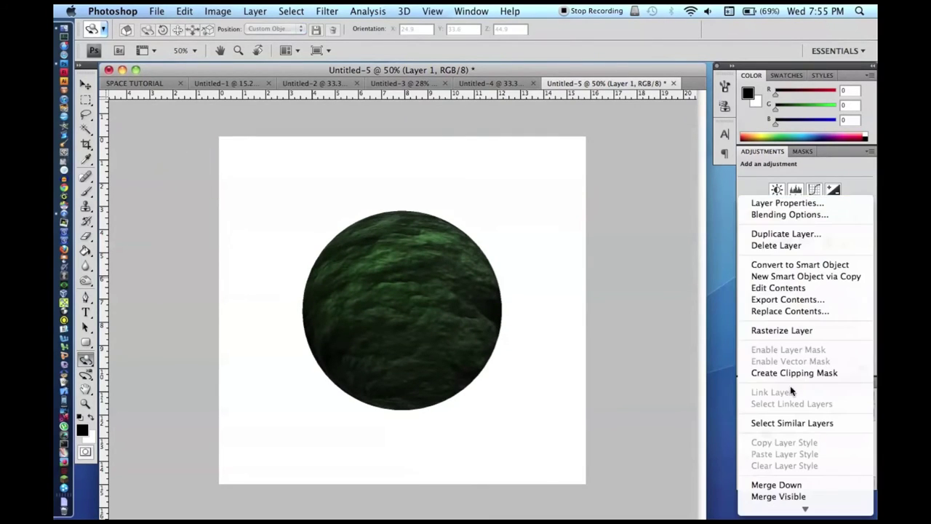
click(754, 331)
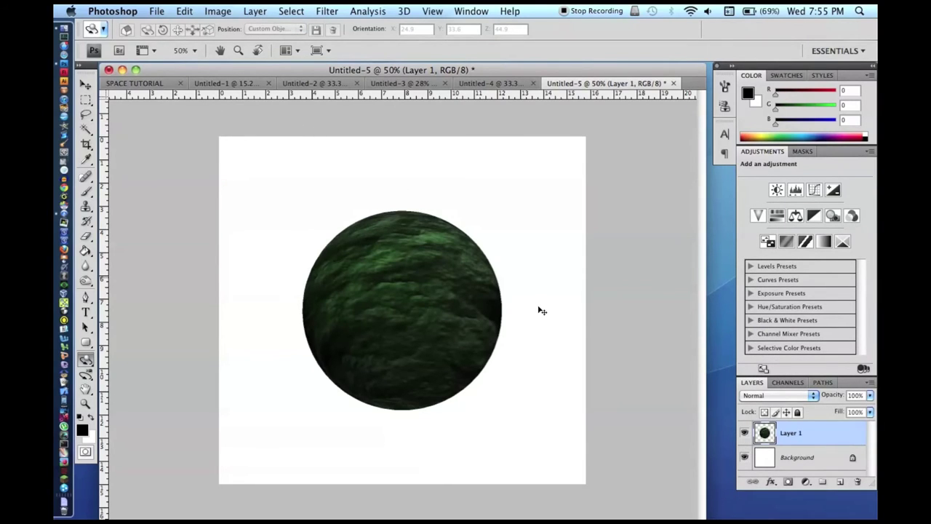
Bring the green planet into the SPACE TUTORIAL document and place it partly cut off by the canvas's lower-left corner
click(86, 84)
key(super+a)
drag(203, 129, 360, 196)
key(ctrl+t)
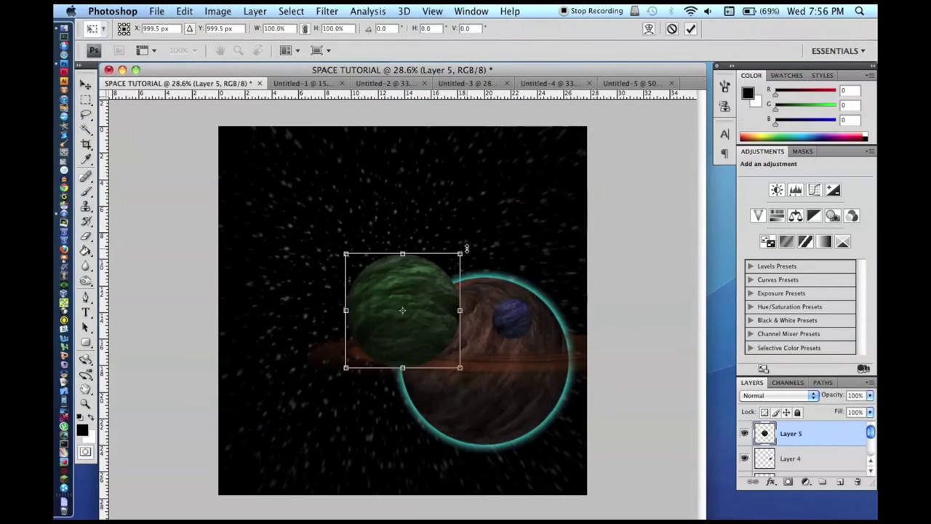
drag(426, 281, 293, 410)
key(Return)
drag(248, 435, 237, 453)
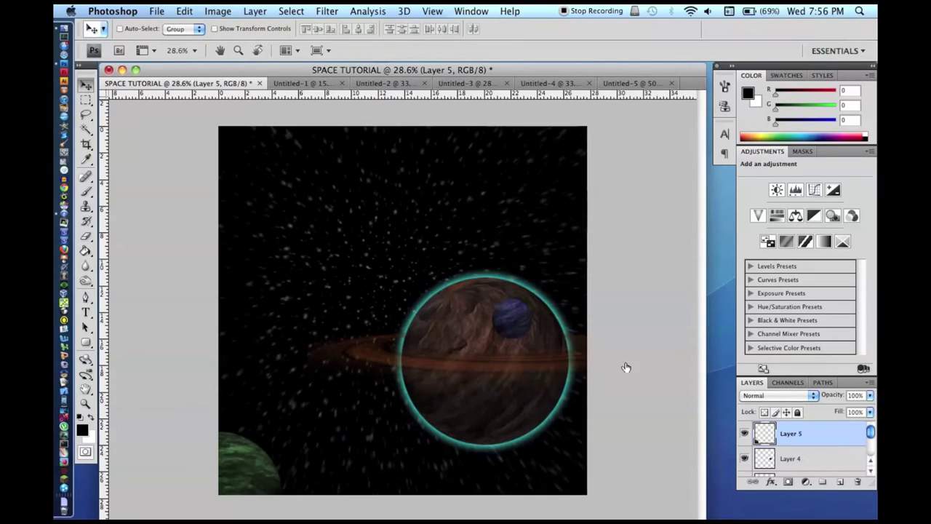
Add an Outer Glow in cyan 80fffd to the green planet's layer
double_click(823, 434)
click(556, 131)
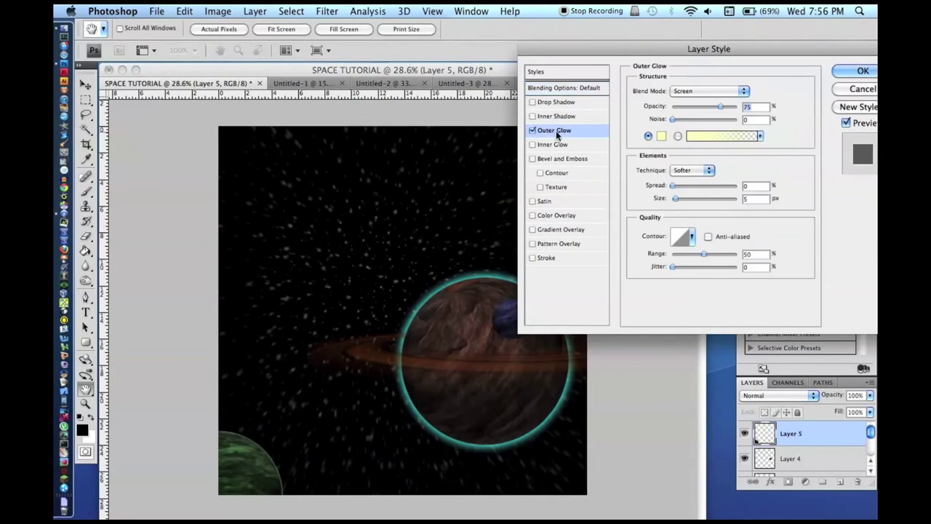
click(662, 135)
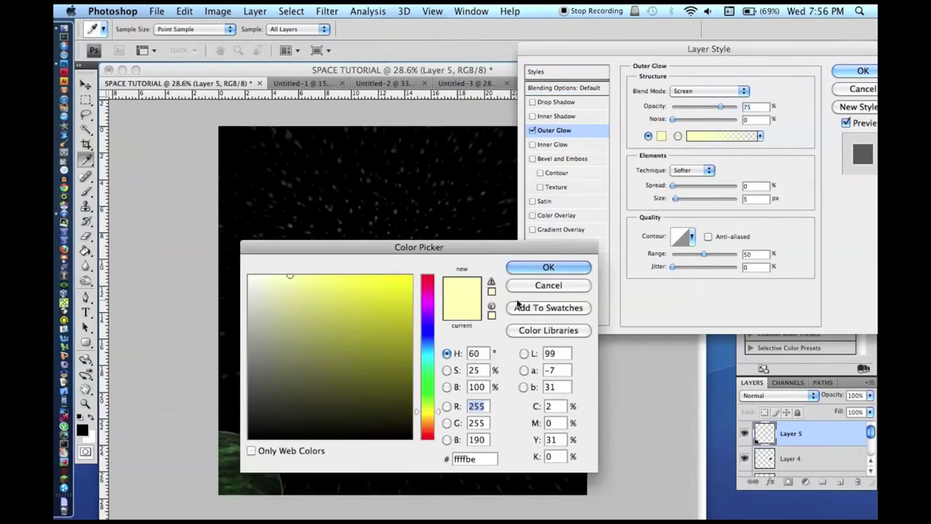
click(430, 361)
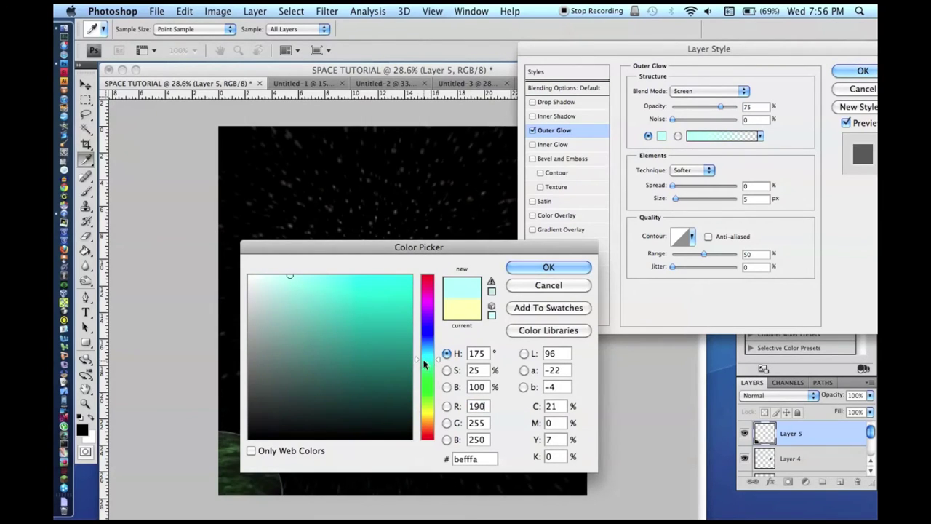
click(427, 357)
click(320, 285)
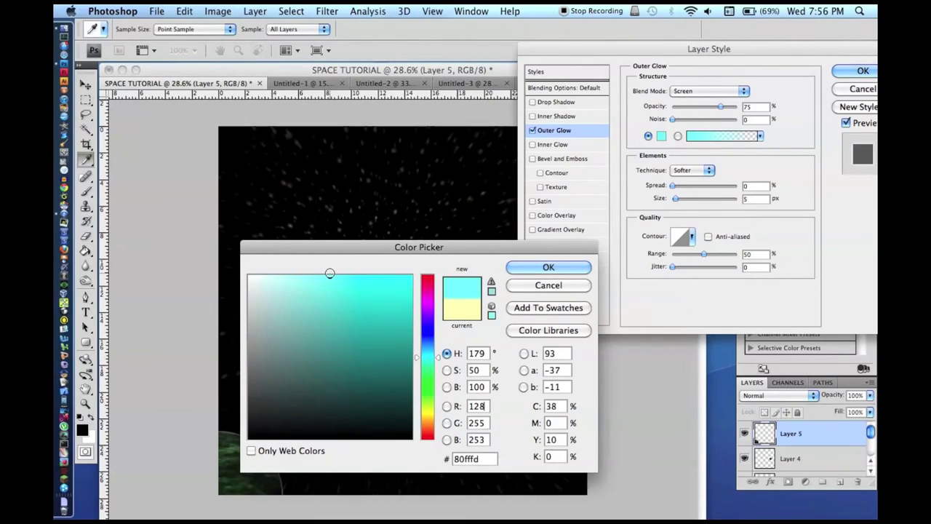
click(549, 267)
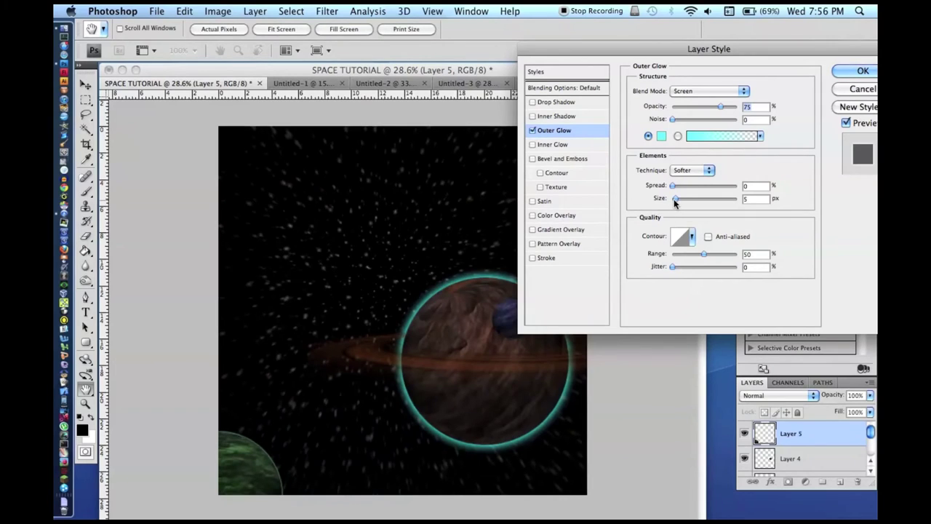
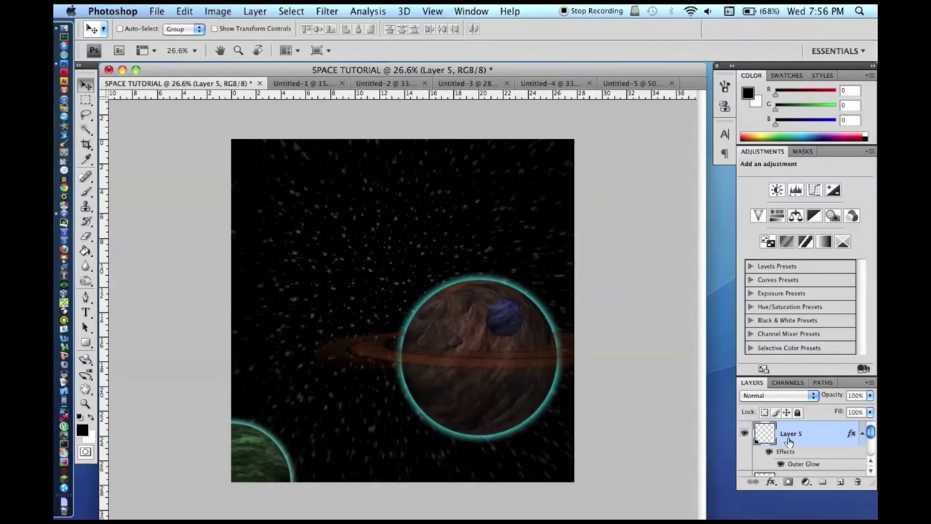
Convert the black Background into a regular layer, keeping the default name
scroll(789, 442, down, 1)
scroll(754, 447, down, 5)
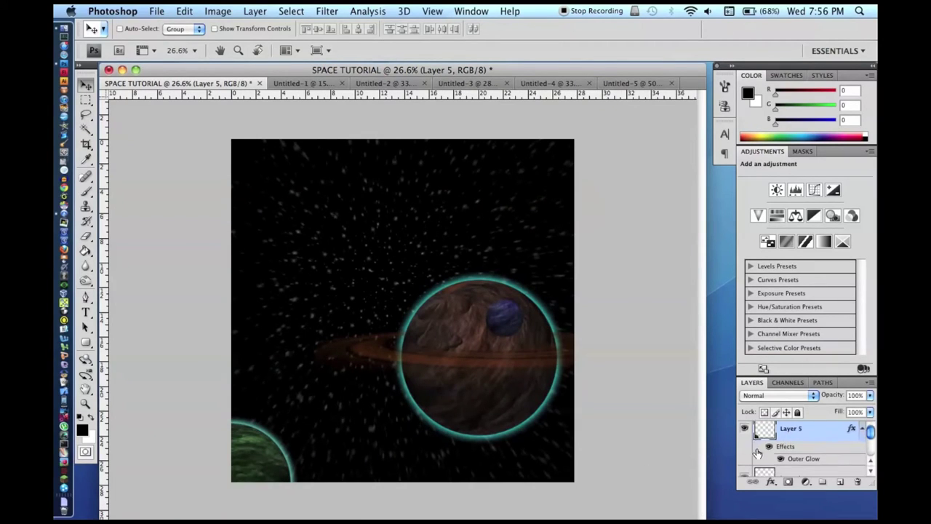
click(806, 466)
right_click(806, 465)
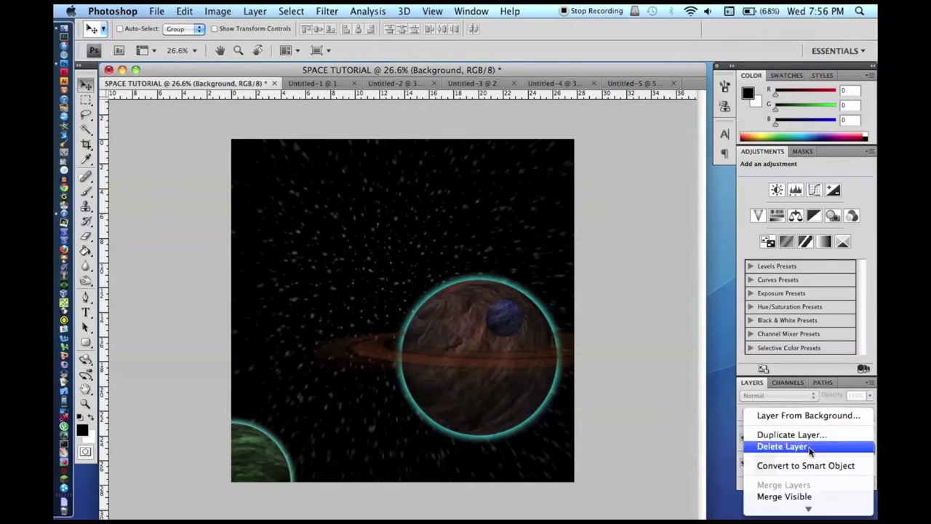
click(812, 416)
key(Return)
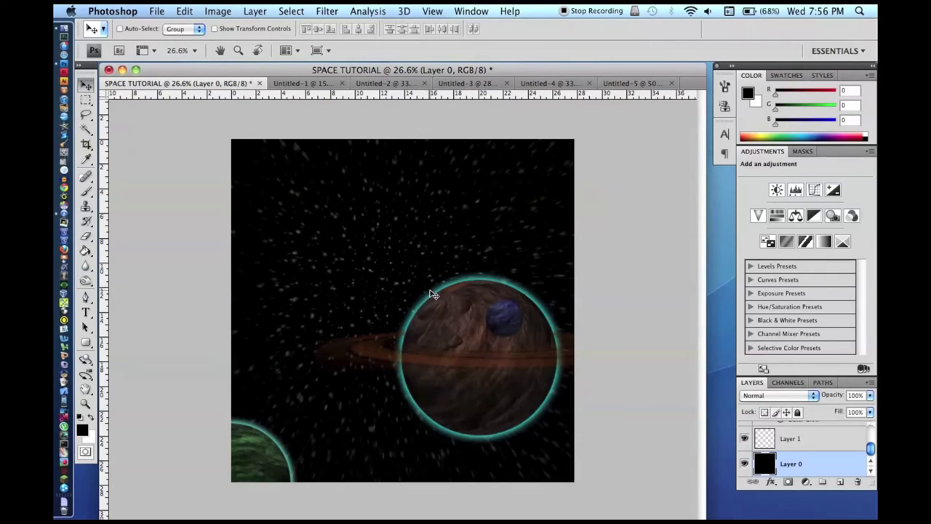
Paint a small white dot on Layer 0 at the ringed planet's upper-left edge with the 7 px brush
scroll(431, 295, up, 10)
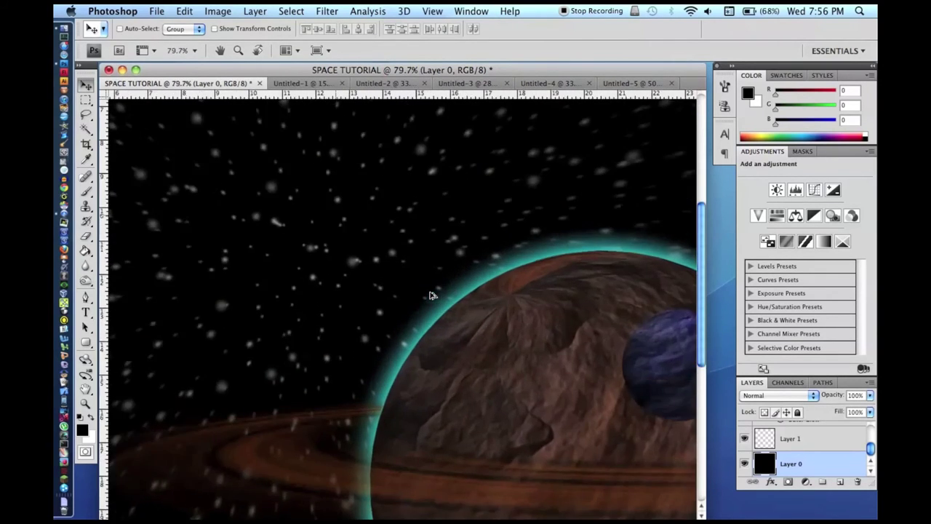
scroll(431, 295, right, 5)
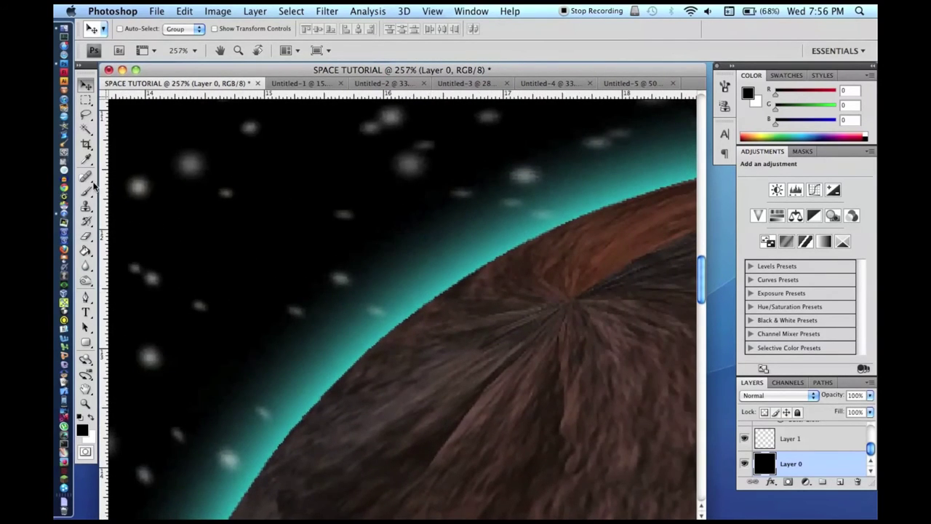
click(84, 192)
click(91, 416)
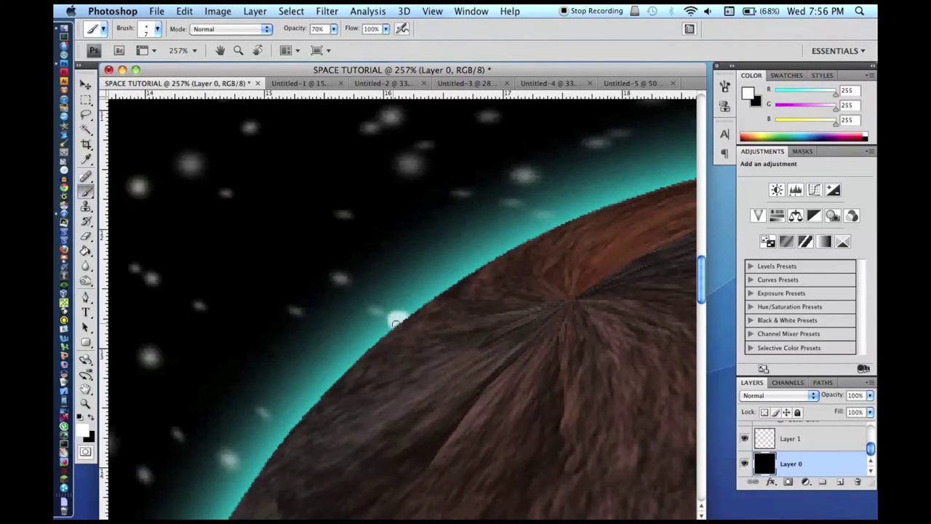
scroll(460, 289, down, 10)
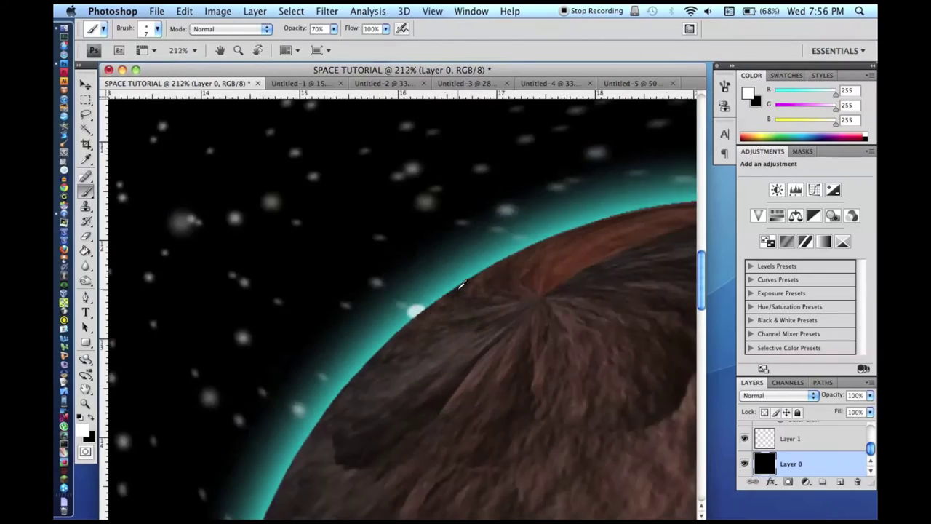
scroll(457, 271, down, 3)
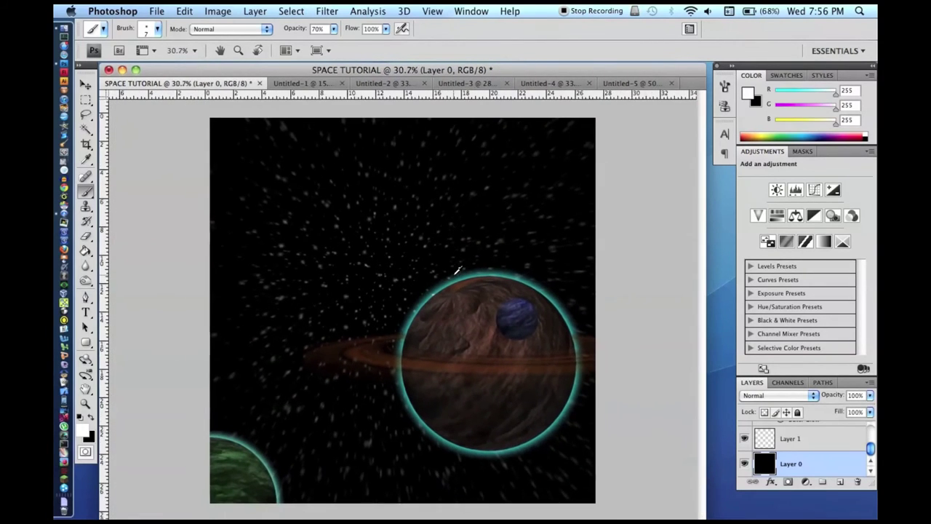
Render a Lens Flare on Layer 0, centred behind the ringed planet's upper-left edge
click(369, 10)
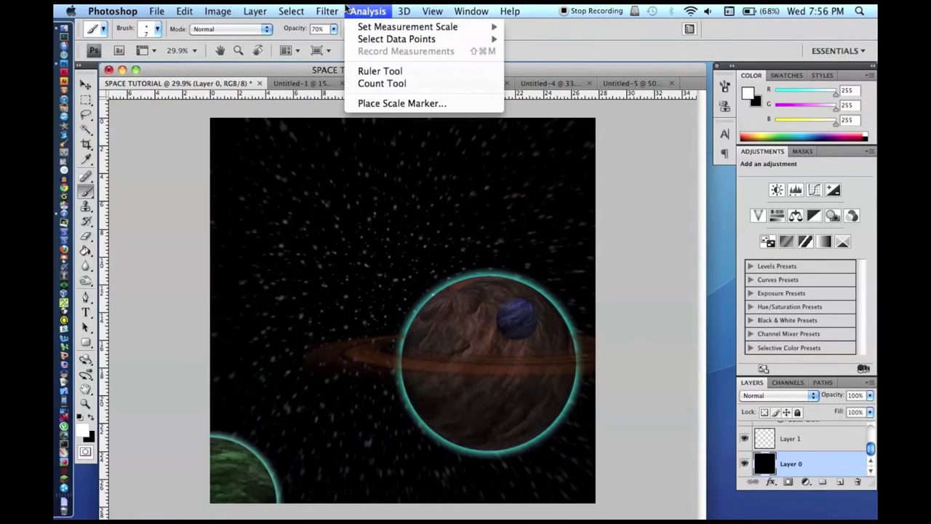
mouse_move(328, 10)
mouse_move(351, 185)
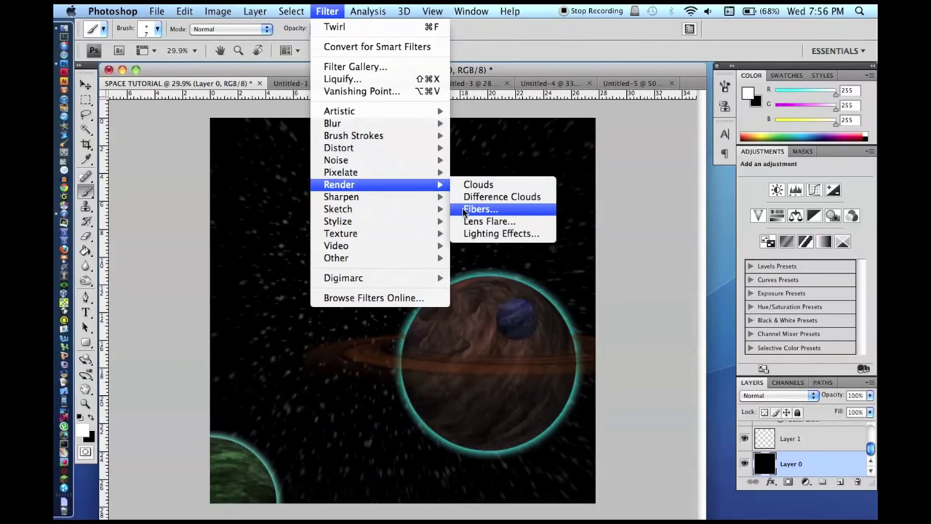
click(462, 219)
drag(397, 183, 441, 175)
click(533, 105)
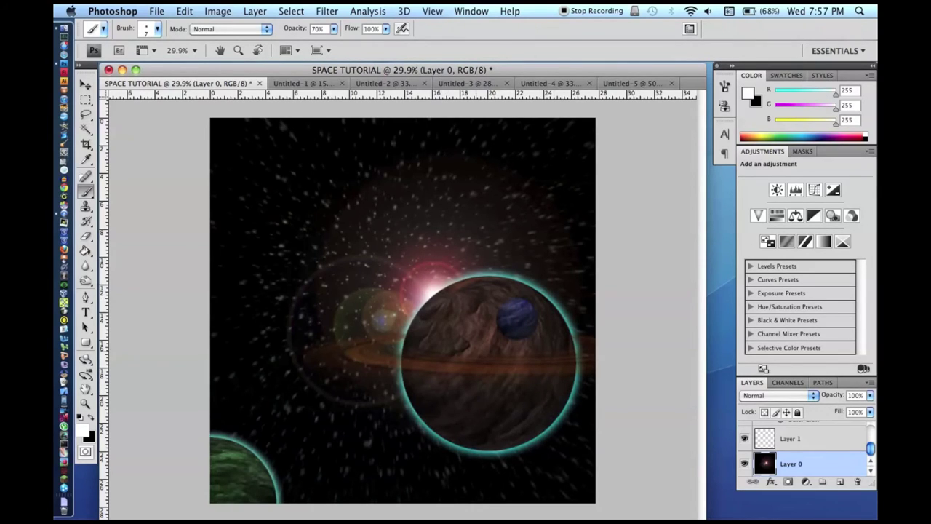
On the ringed planet's Layer 2, lasso its upper-left edge beside the flare with a 50 px feather
scroll(808, 473, up, 5)
scroll(801, 460, down, 5)
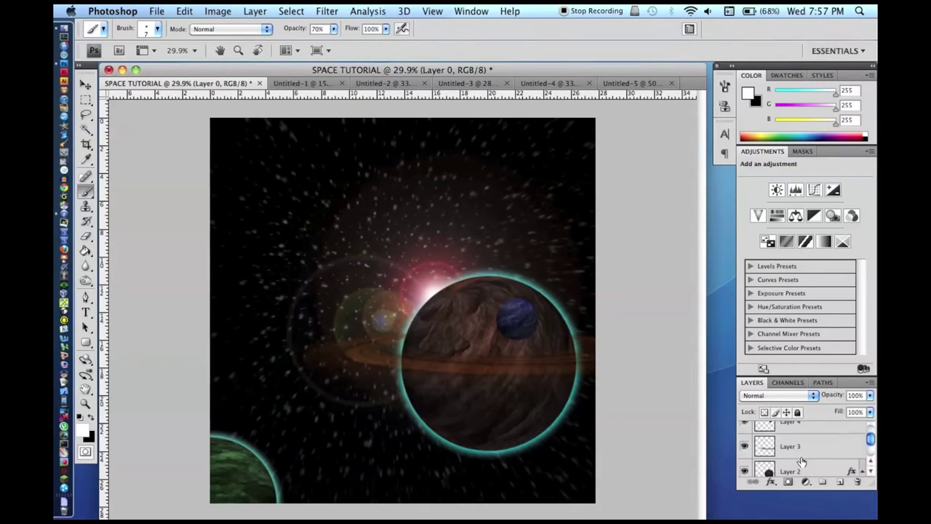
click(795, 445)
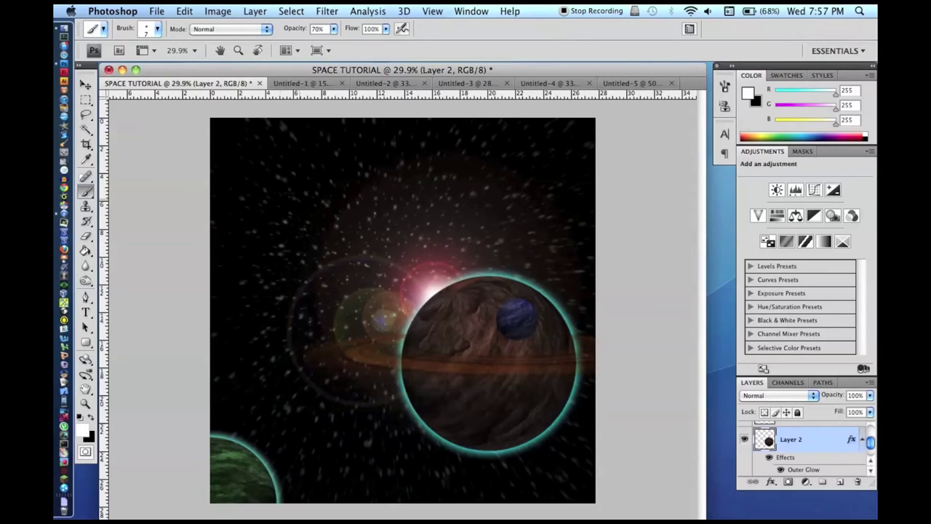
click(86, 114)
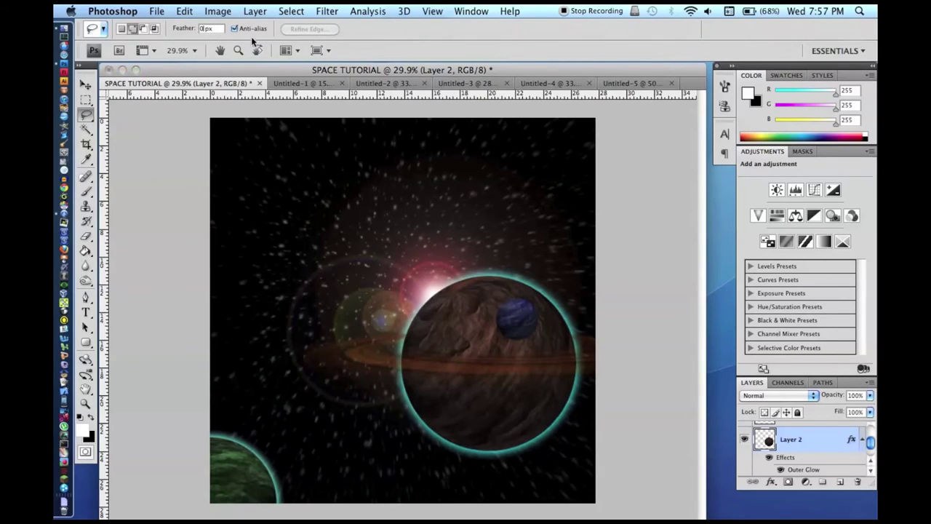
text(50)
mouse_move(419, 317)
mouse_down()
mouse_move(465, 296)
mouse_move(474, 274)
mouse_up()
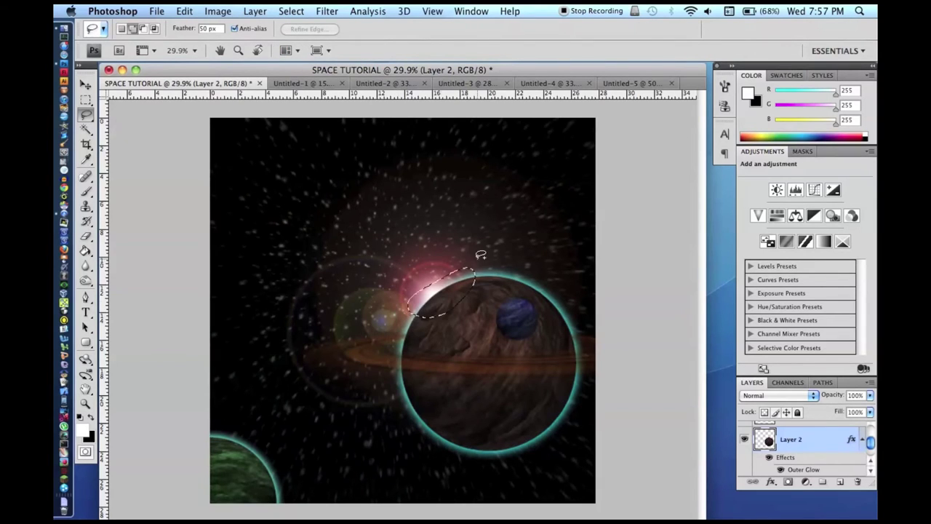
Brighten the selected planet edge with Brightness/Contrast at brightness 15, and clear the selection
click(218, 11)
mouse_move(243, 44)
click(443, 104)
text(15)
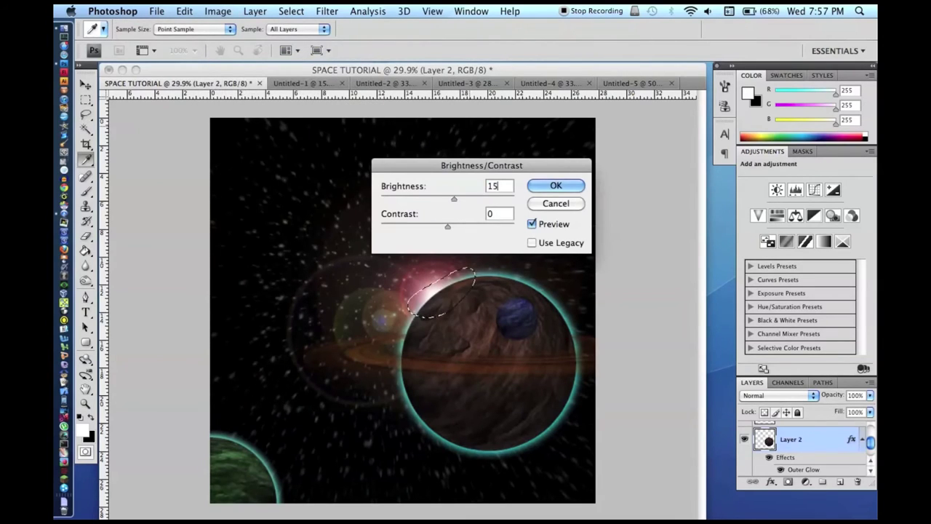
key(Return)
key(super+d)
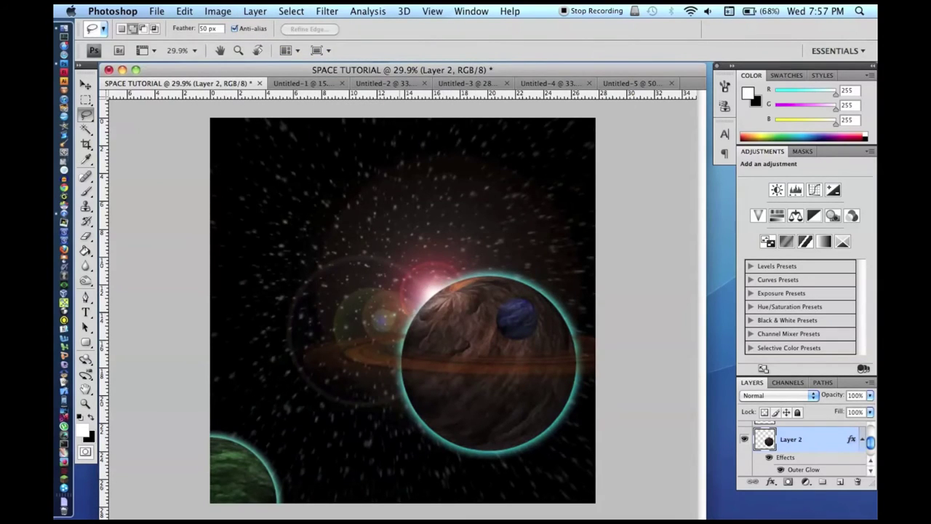
Lasso a slightly larger area of the planet's lit edge, raise its brightness by 100, and deselect it
drag(478, 286, 460, 252)
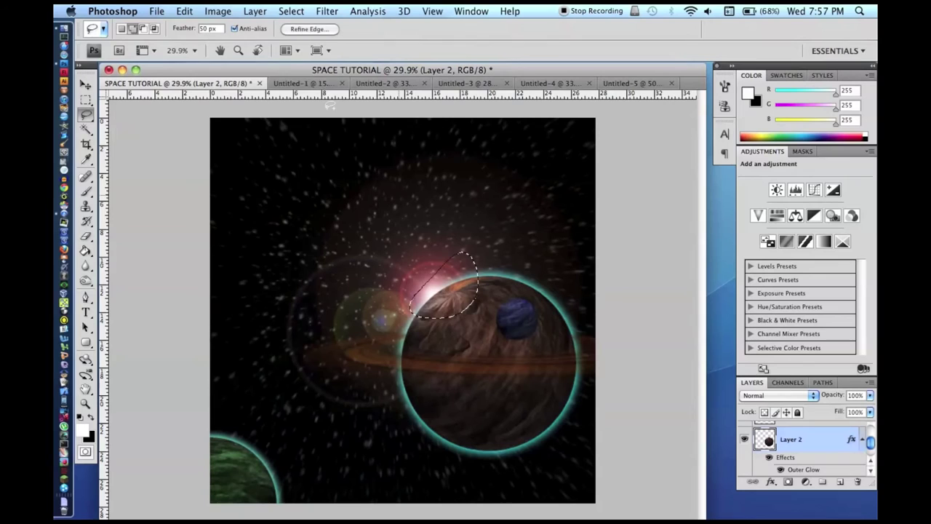
click(219, 11)
mouse_move(245, 44)
click(395, 44)
text(100)
key(Return)
key(super+d)
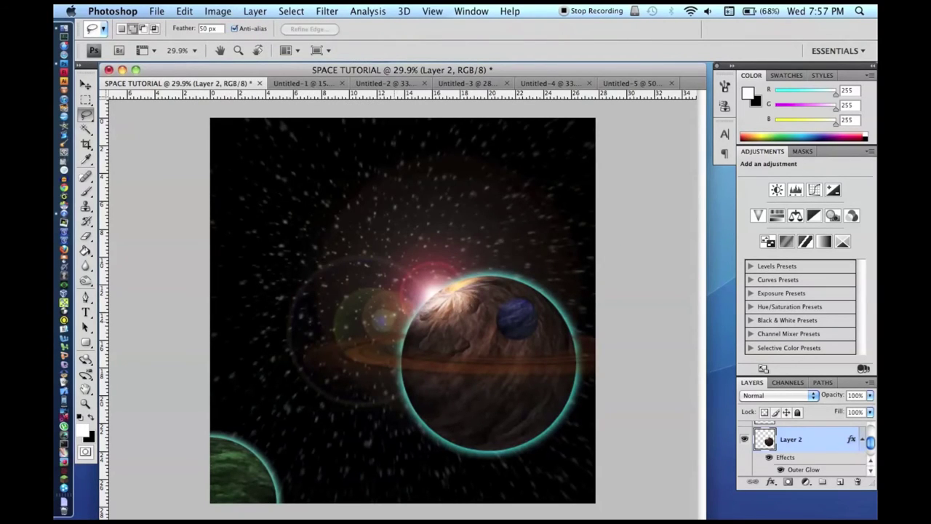
Lasso a larger area around the ringed planet's upper-left lit edge, raise its brightness by 150, and deselect it
mouse_move(460, 334)
mouse_down()
mouse_move(499, 219)
mouse_move(427, 197)
mouse_up()
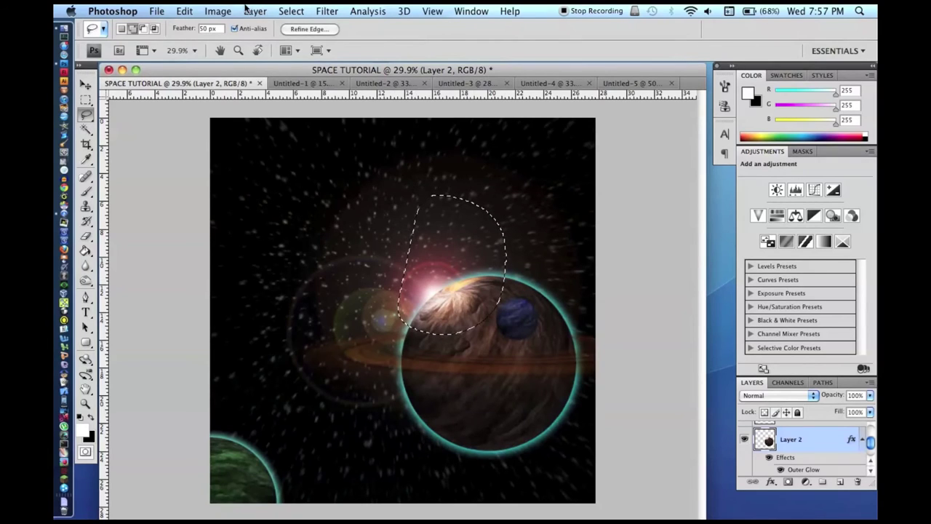
click(226, 10)
mouse_move(245, 43)
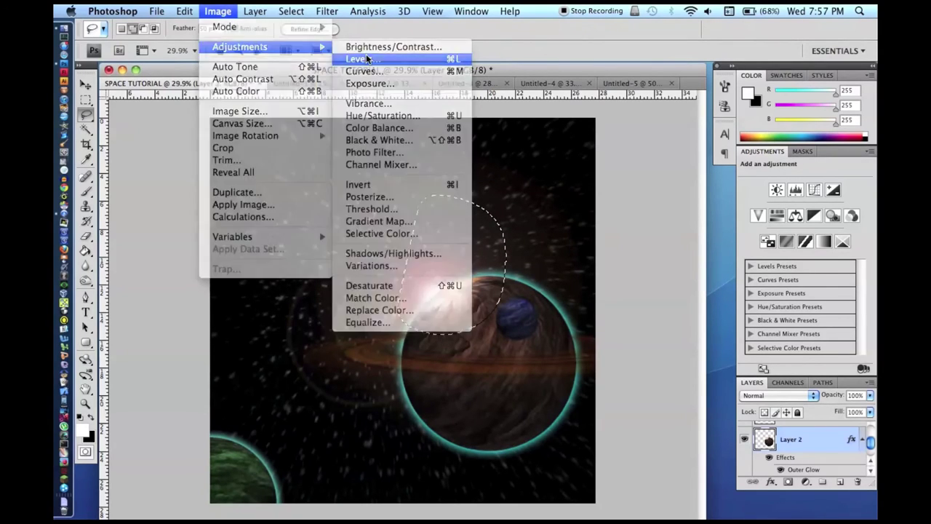
click(360, 58)
click(677, 272)
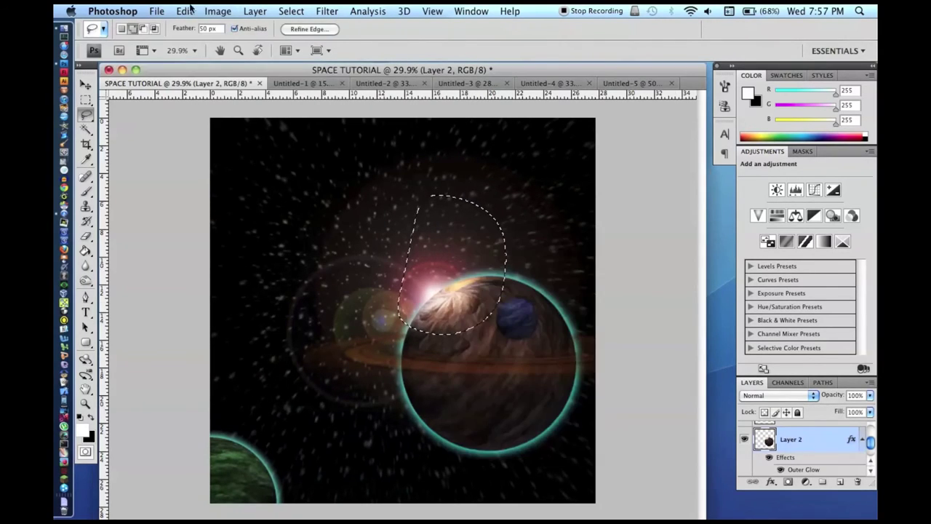
click(214, 10)
mouse_move(324, 47)
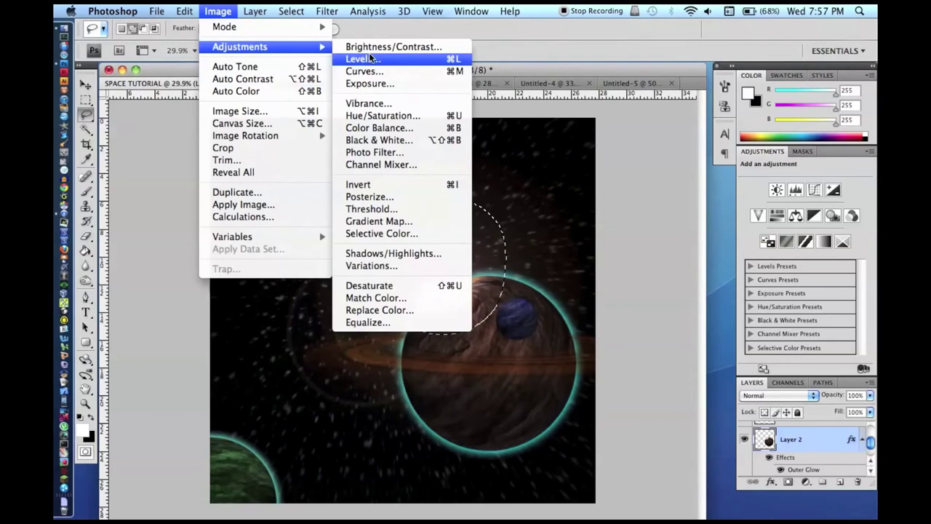
click(369, 48)
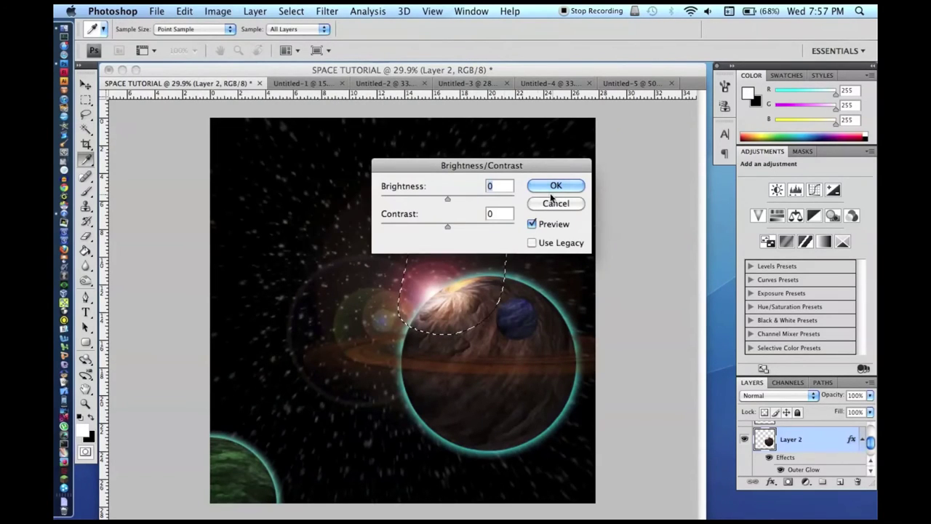
text(150)
key(Return)
key(super+d)
key(super+d)
Lasso a wider area of the ringed planet's upper-left half, increase its brightness by 100, and clear the selection
mouse_move(450, 361)
mouse_down()
mouse_move(500, 344)
mouse_move(529, 300)
mouse_move(459, 211)
mouse_up()
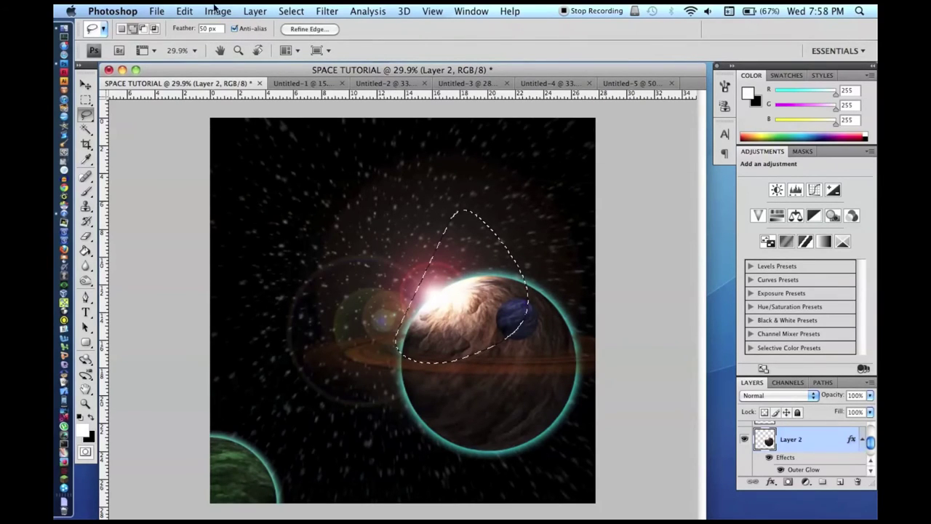
click(215, 10)
mouse_move(248, 44)
click(401, 44)
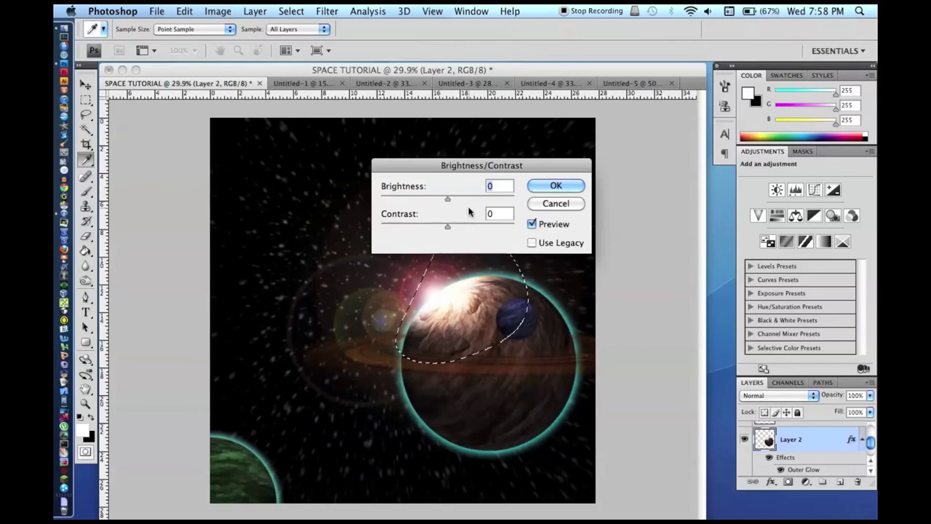
text(100)
key(Return)
key(ctrl+d)
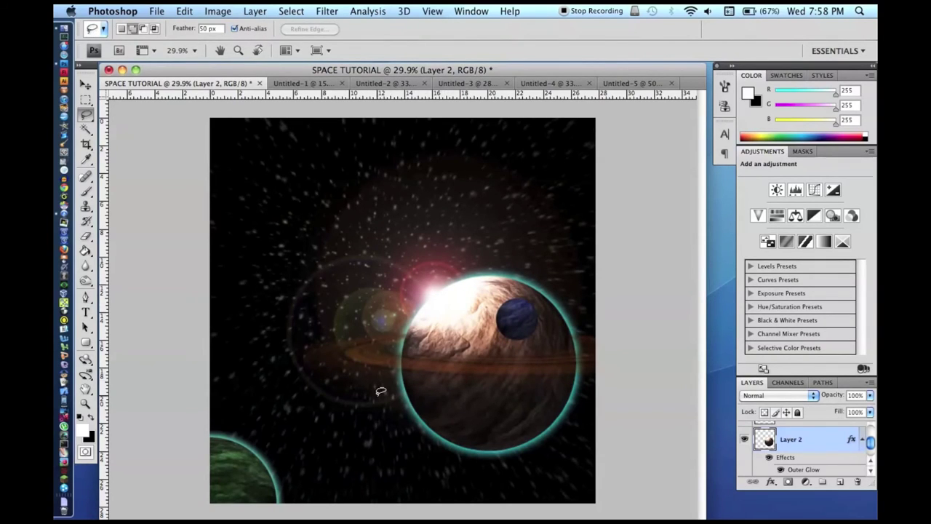
Lasso a diagonal band across the ringed planet's middle, below the lit area, brighten it by 40, and deselect it
mouse_move(404, 412)
mouse_down()
mouse_move(508, 366)
mouse_move(557, 291)
mouse_up()
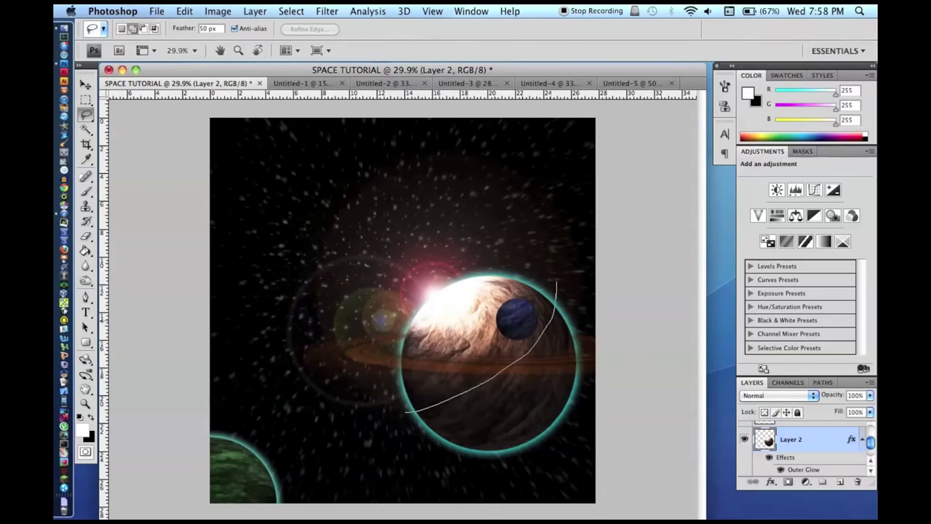
drag(408, 332, 338, 426)
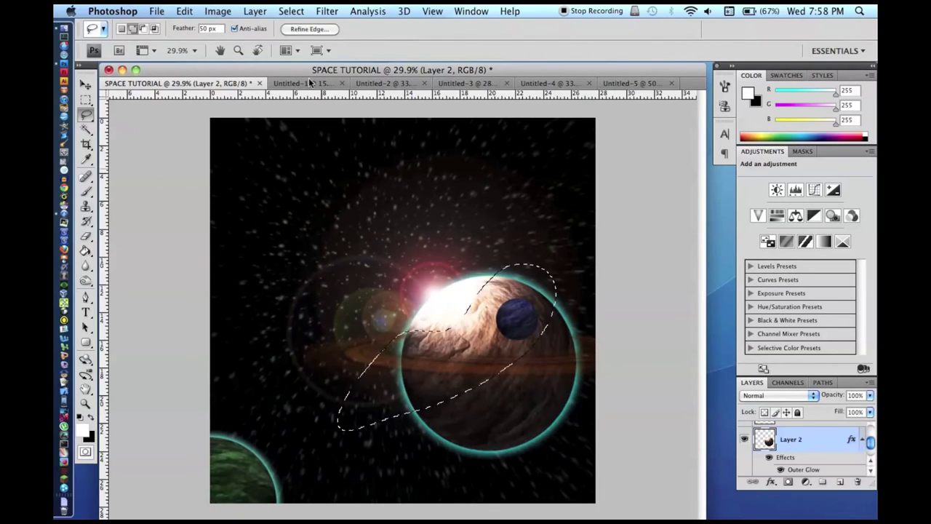
click(217, 11)
mouse_move(273, 47)
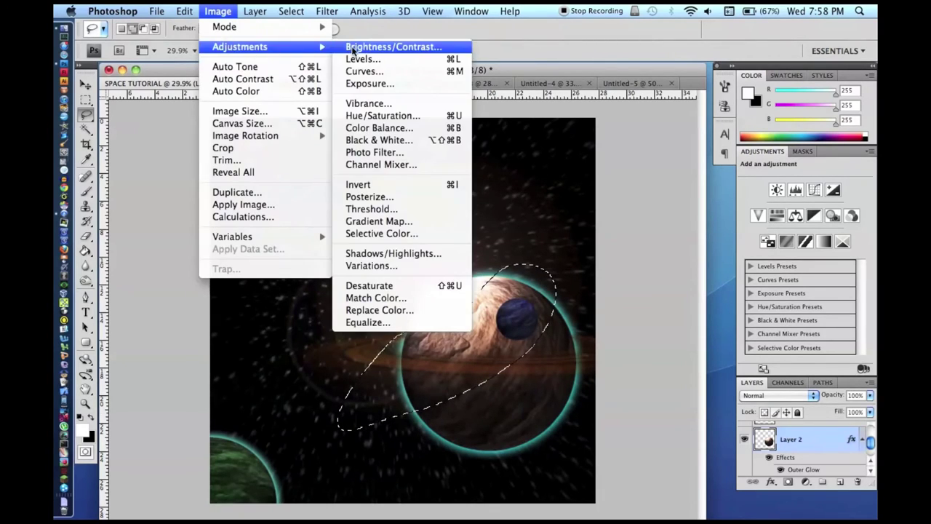
click(393, 46)
text(40)
key(Return)
key(ctrl+d)
Lasso the ringed planet's lower-right shadow side, darken it with brightness -150, and deselect it
drag(407, 442, 449, 435)
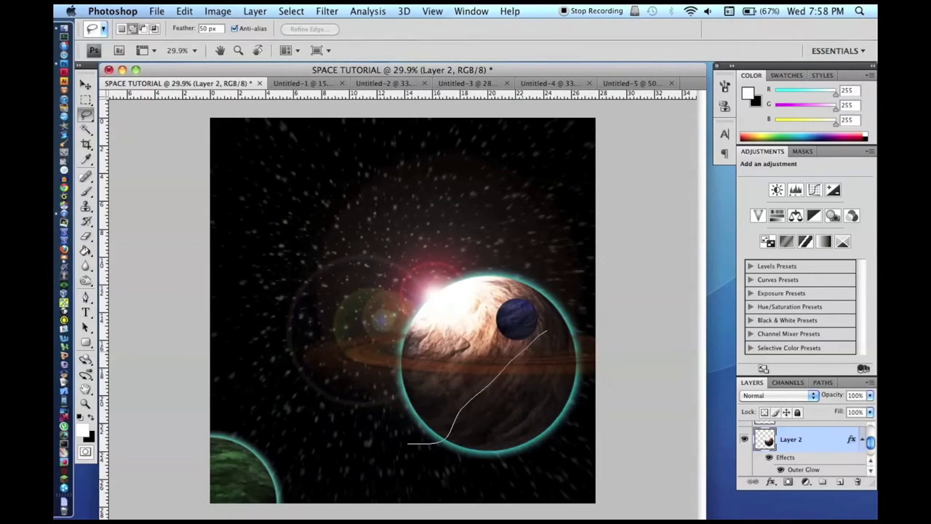
drag(595, 393, 364, 495)
click(218, 11)
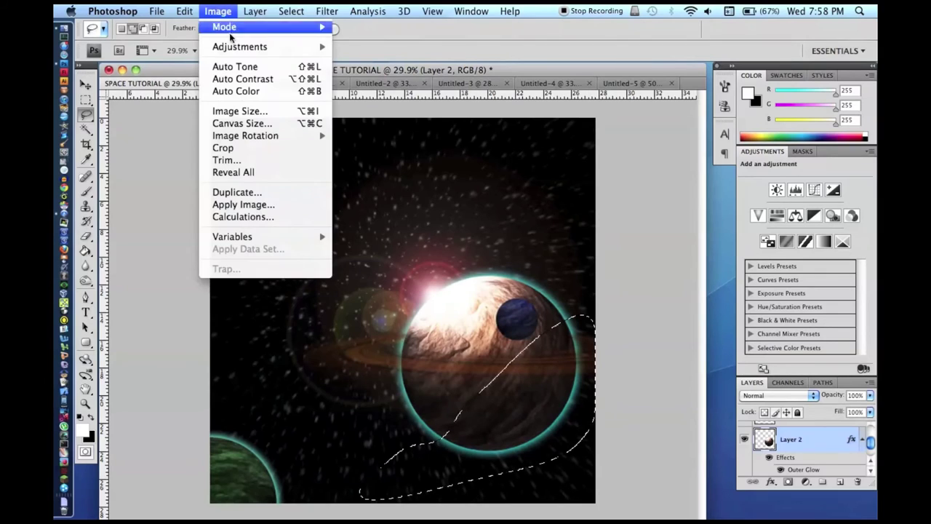
mouse_move(279, 46)
click(420, 45)
text(-150)
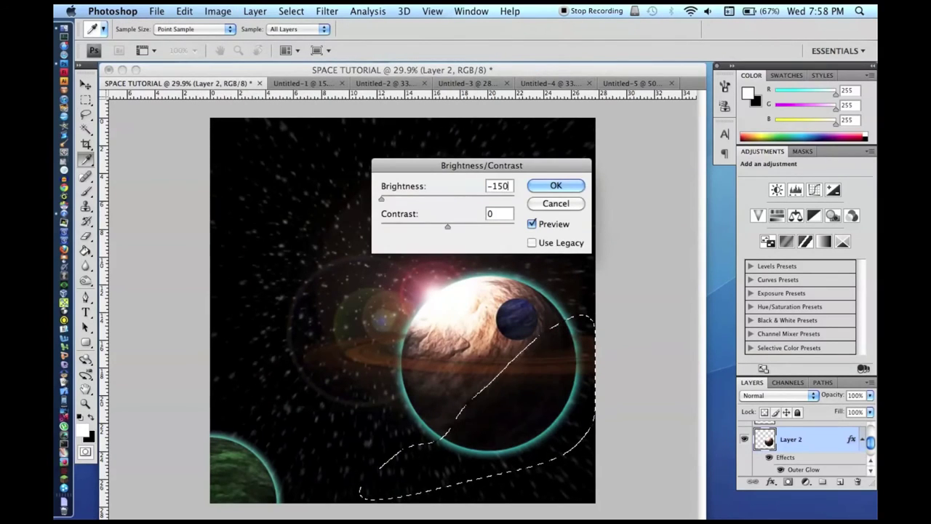
key(Return)
key(ctrl+d)
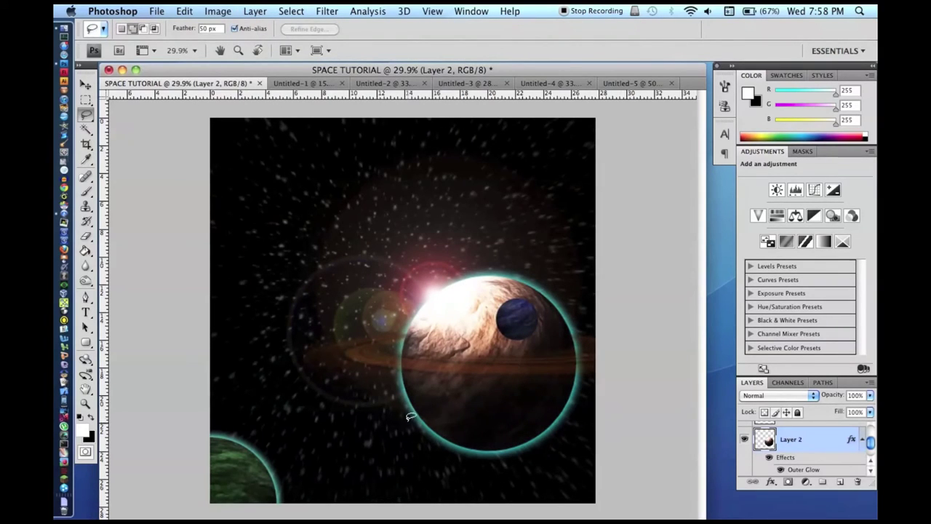
Lasso the ringed planet's lower-left edge, darken it with brightness -40, and clear the selection
mouse_move(390, 416)
mouse_down()
mouse_move(477, 407)
mouse_move(397, 437)
mouse_up()
click(184, 11)
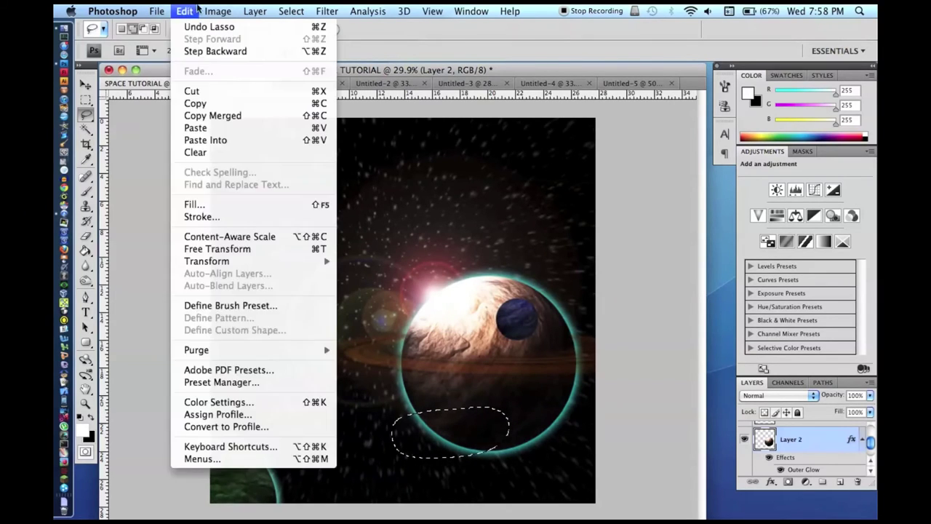
mouse_move(236, 49)
click(396, 43)
text(-40)
key(Return)
key(super+d)
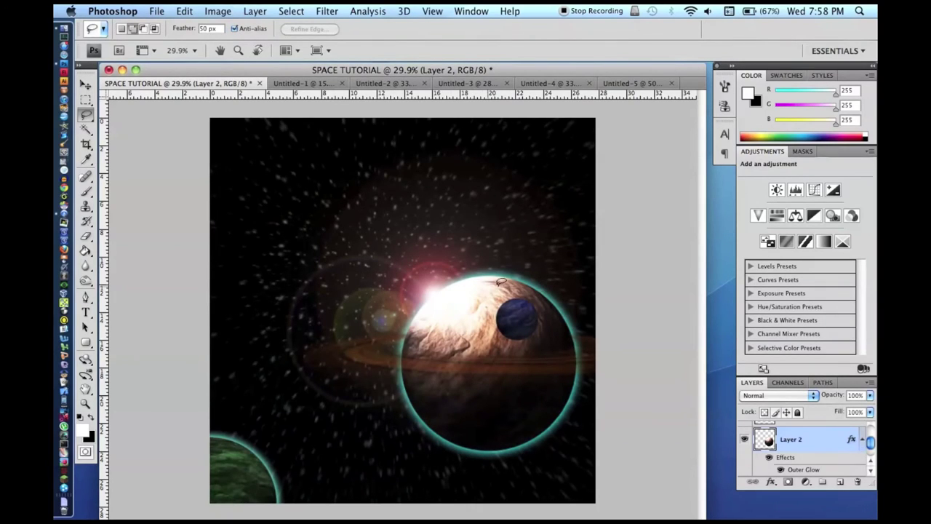
Make Layer 4, which holds the small blue planet, the active layer
scroll(768, 445, up, 1)
scroll(768, 445, up, 3)
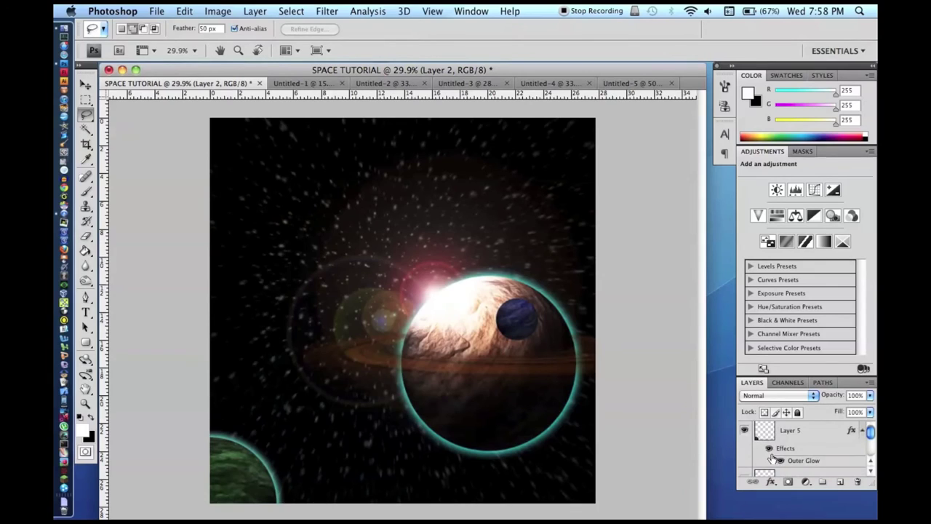
click(784, 472)
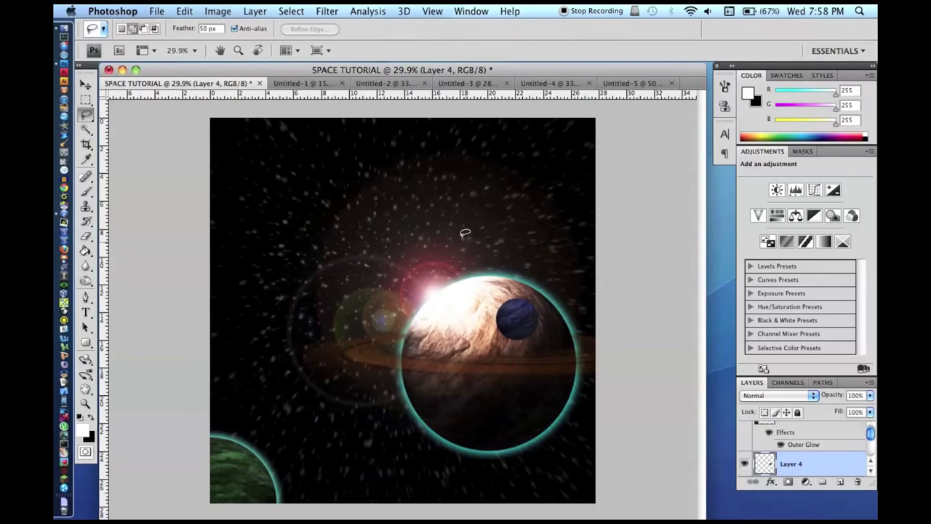
click(212, 11)
mouse_move(220, 46)
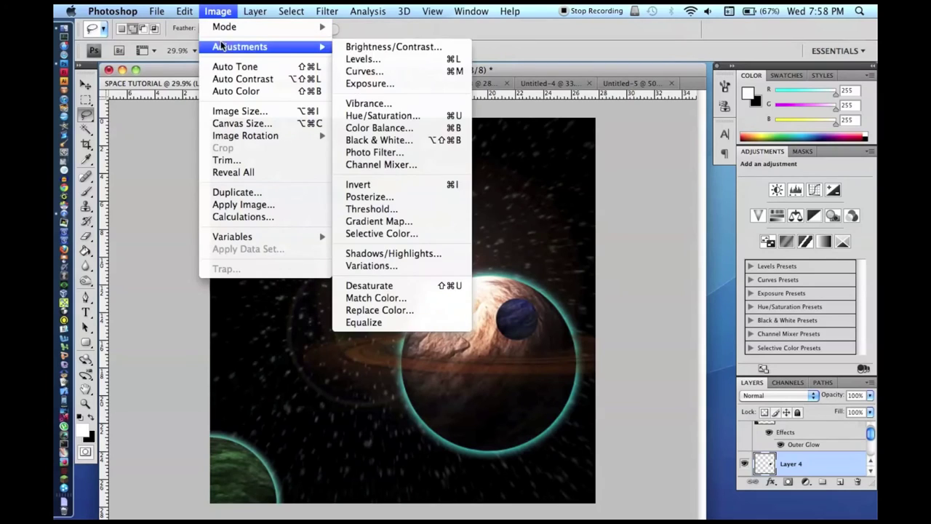
click(372, 46)
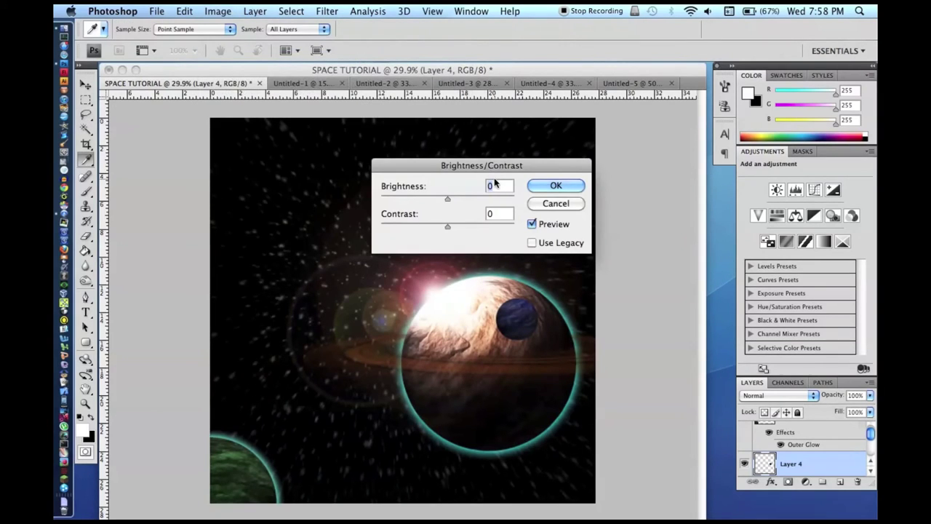
key(Escape)
Lasso the blue planet's upper-left edge and set the lasso feather to 20 px
key(l)
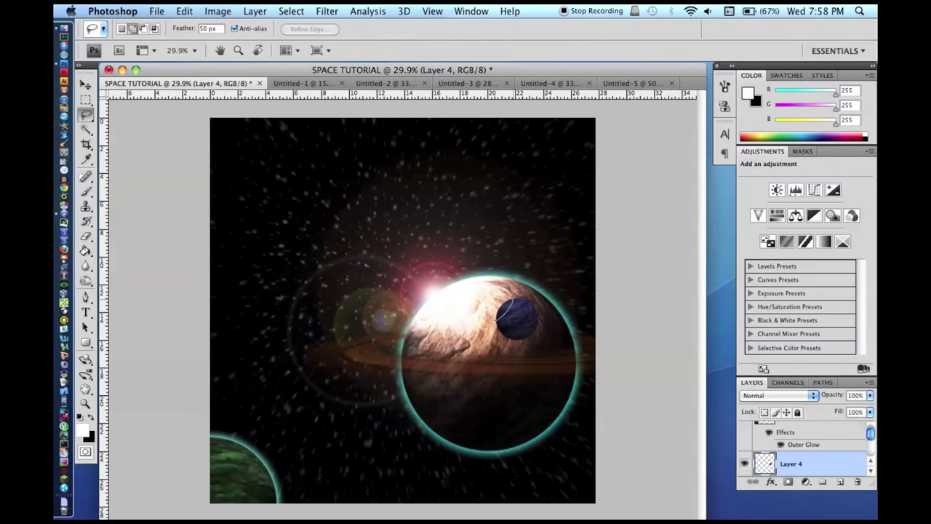
drag(510, 302, 498, 320)
key(Return)
double_click(204, 28)
text(0)
key(BackSpace)
key(Return)
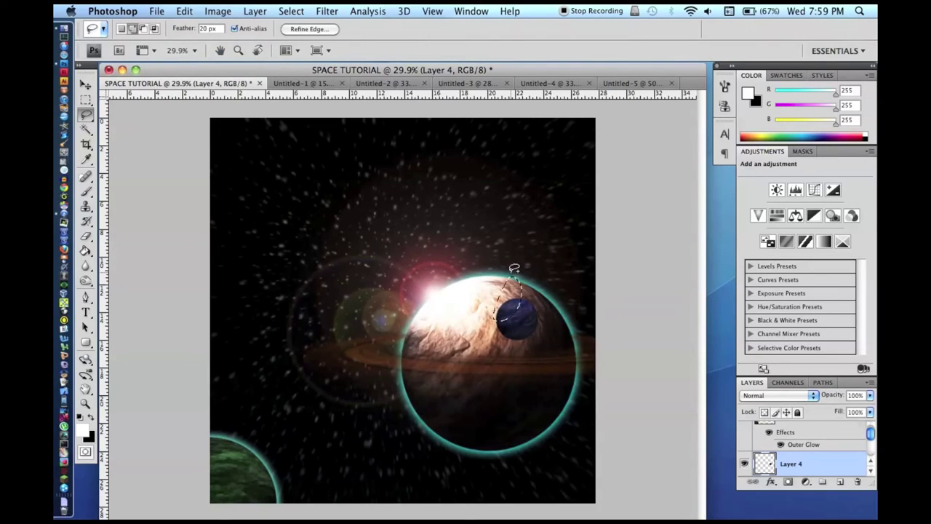
Brighten the selected edge of the blue planet with Brightness/Contrast at brightness 150, and deselect it
click(217, 11)
mouse_move(324, 46)
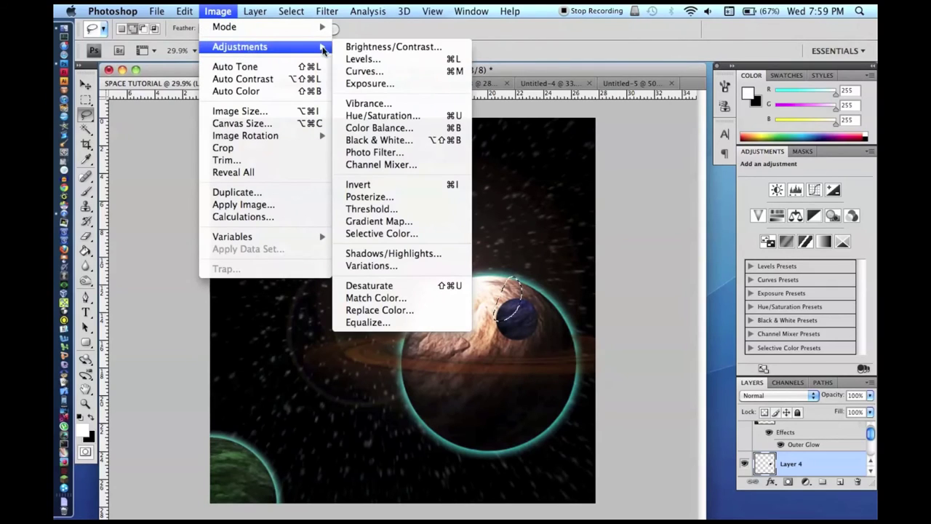
click(386, 44)
text(150)
key(Return)
key(super+d)
click(498, 304)
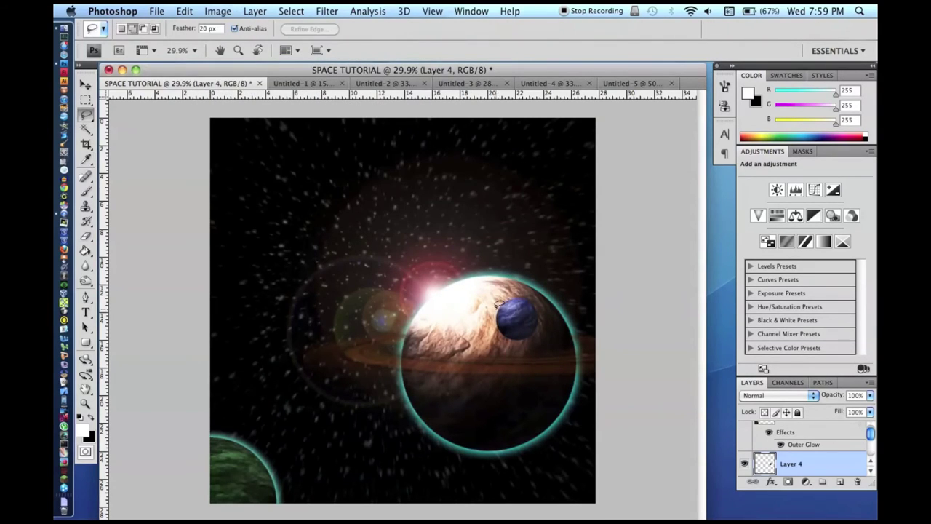
Restore the blue planet's edge selection by undoing the deselection, and brighten it again by 150
key(super+z)
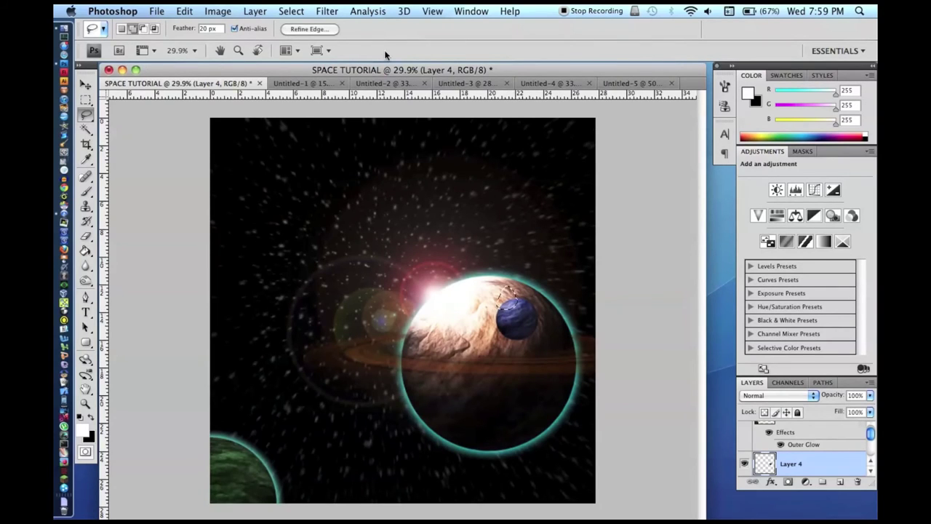
click(217, 10)
mouse_move(239, 44)
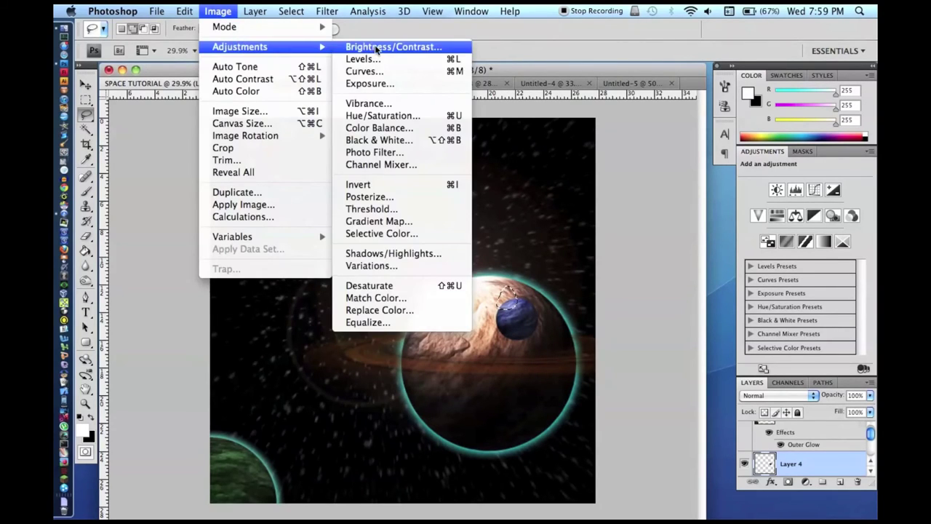
click(401, 44)
text(150)
key(Return)
key(super+d)
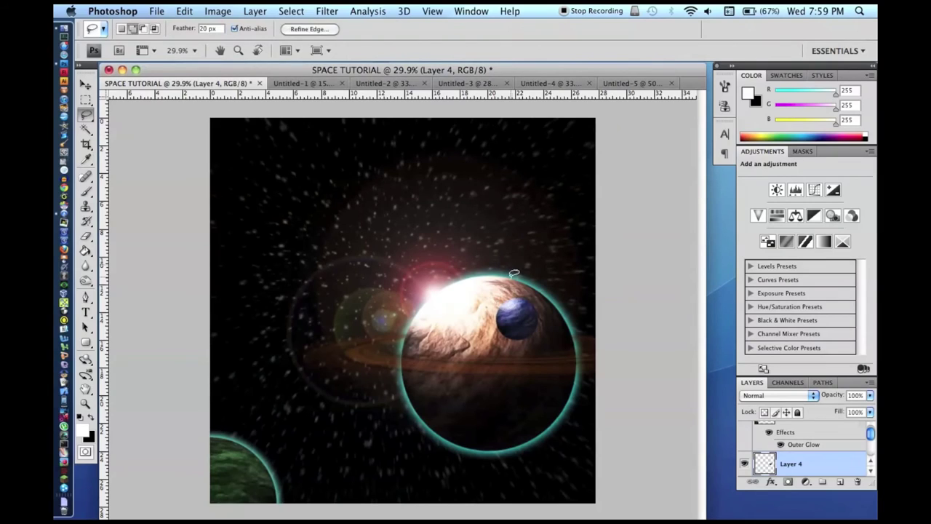
Lasso a larger part of the blue planet's upper-left half, raise its brightness by 118, and deselect it
drag(499, 325, 493, 275)
click(217, 11)
mouse_move(270, 49)
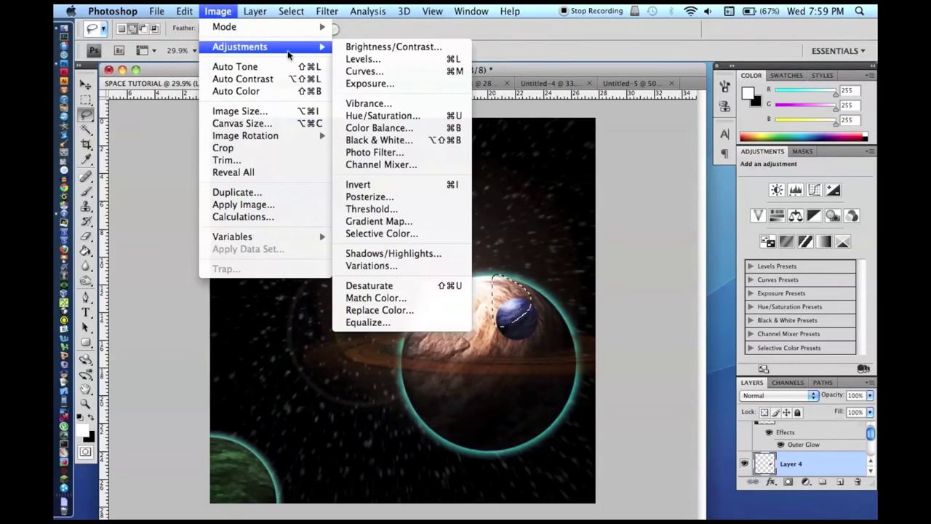
click(397, 46)
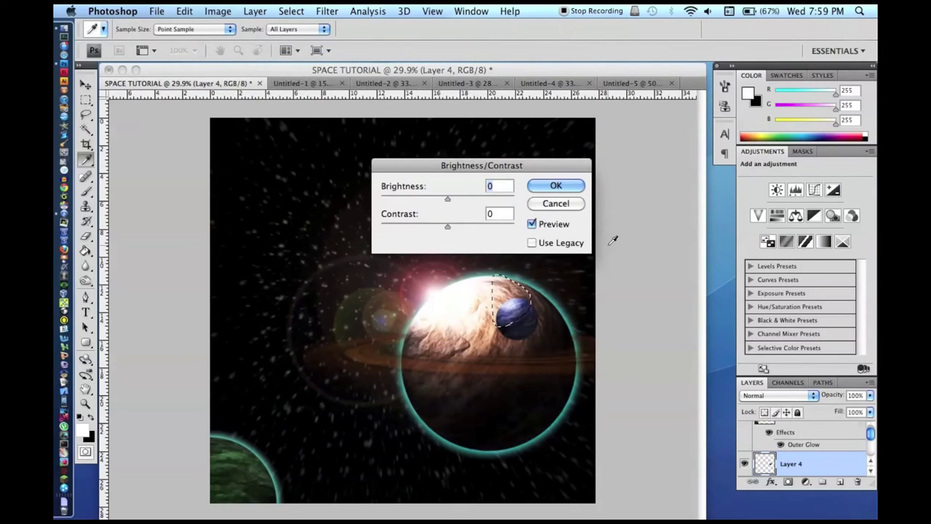
text(118)
key(Return)
key(super+d)
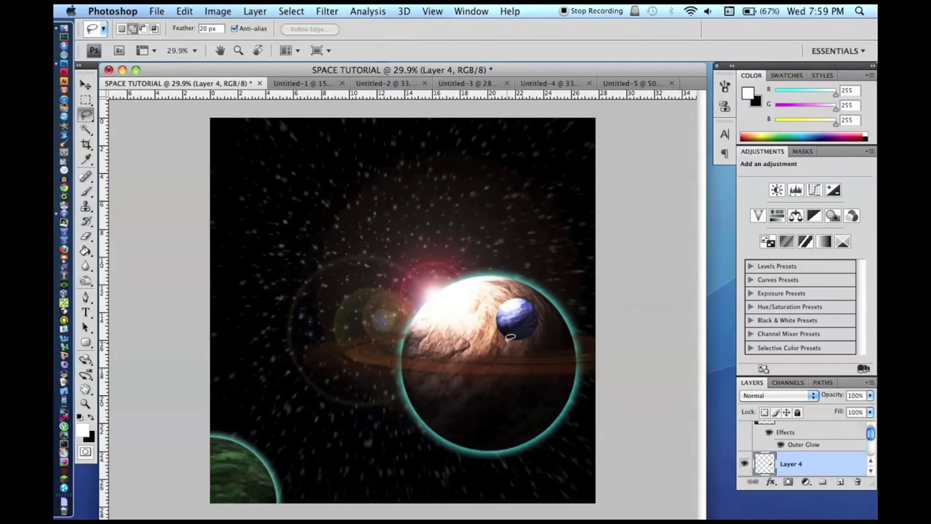
Lasso the blue planet's lower-right side and darken it with brightness -150
mouse_move(510, 335)
mouse_down()
mouse_move(546, 313)
mouse_move(545, 341)
mouse_up()
click(217, 11)
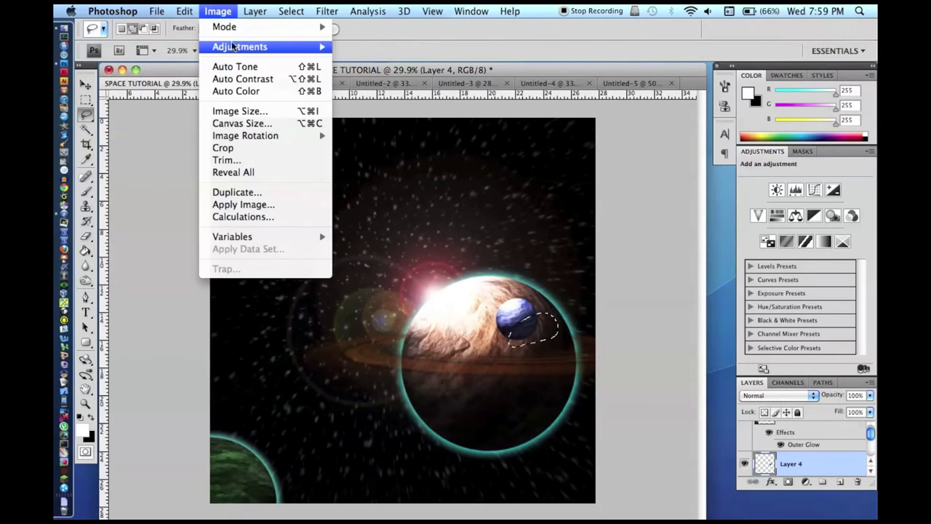
mouse_move(237, 47)
click(376, 52)
text(-150)
key(Return)
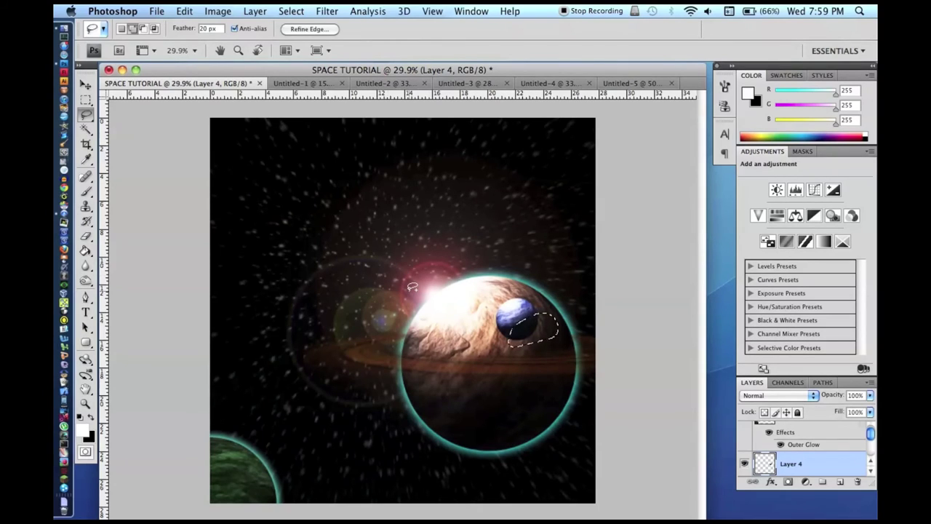
In the Untitled-2 document, undo back to the 3D version of the brown planet and rotate it slightly
click(481, 83)
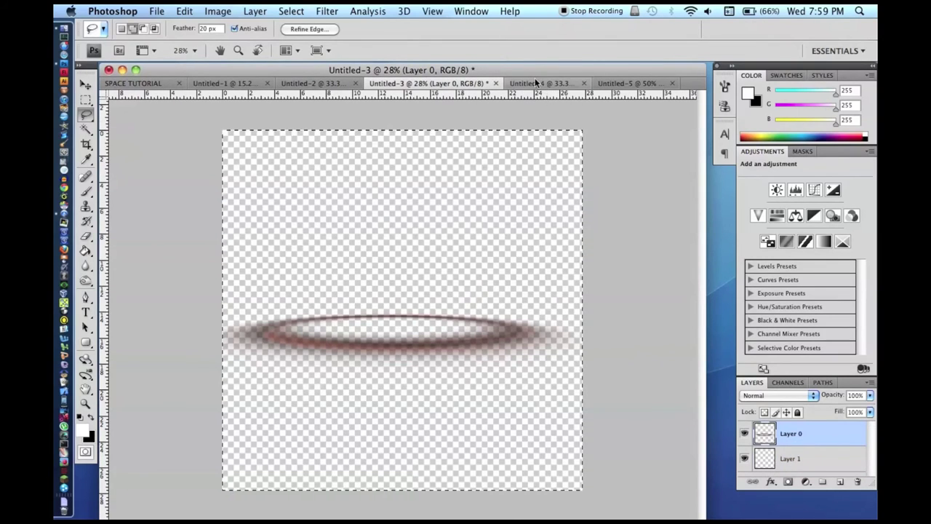
click(296, 84)
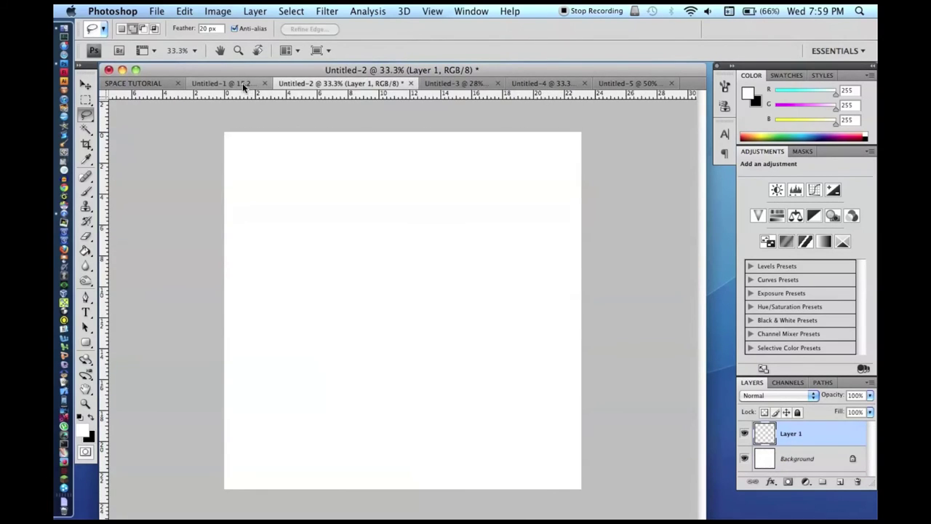
click(241, 84)
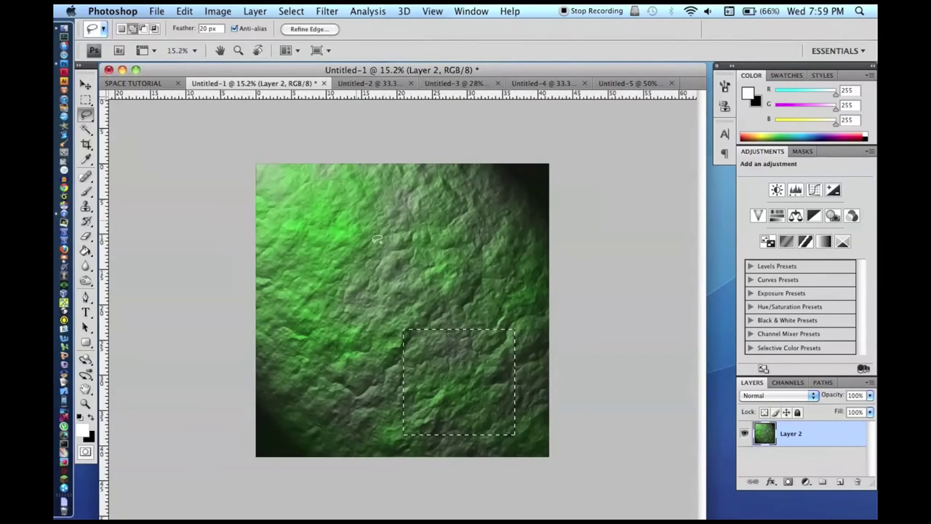
click(353, 84)
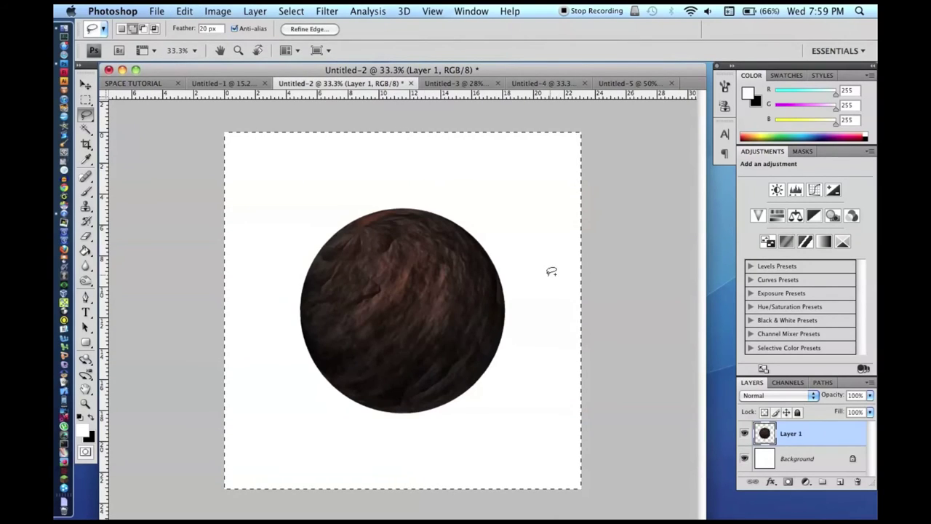
key(super+alt+z)
key(super+alt+z)
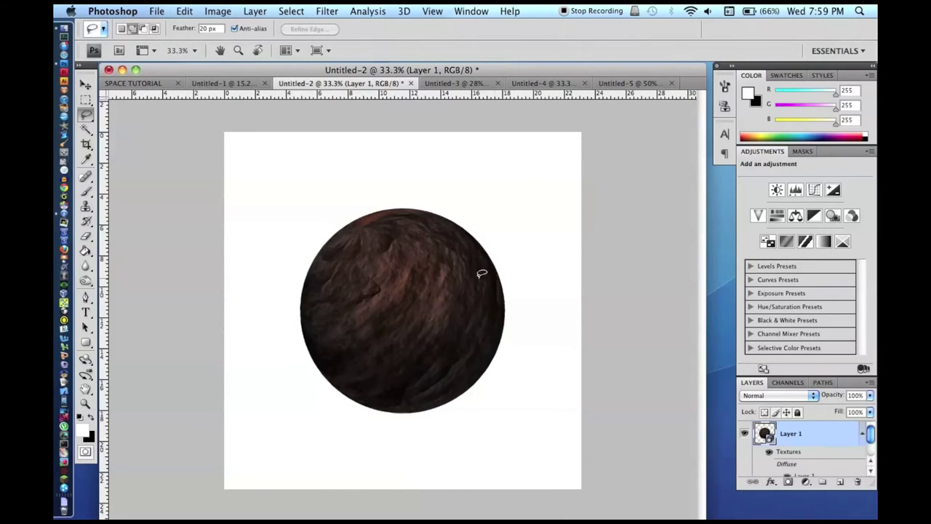
click(84, 360)
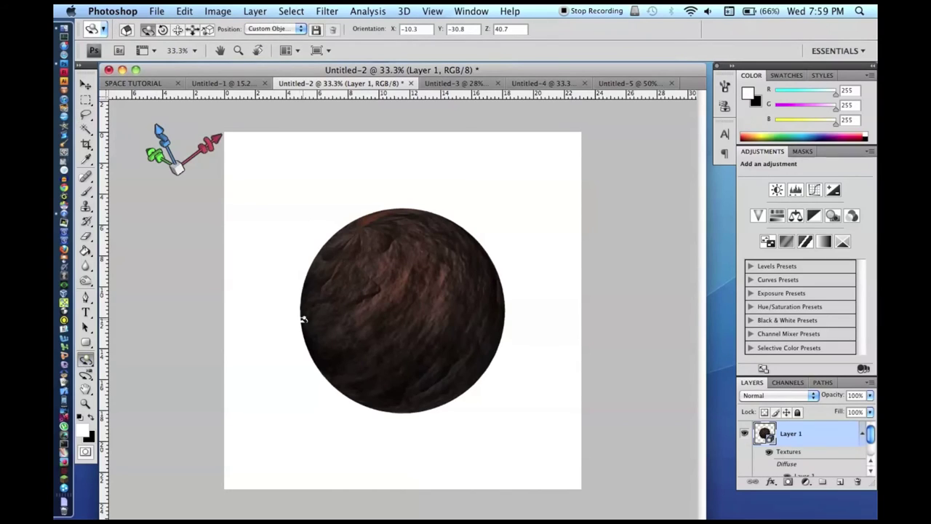
drag(374, 289, 388, 290)
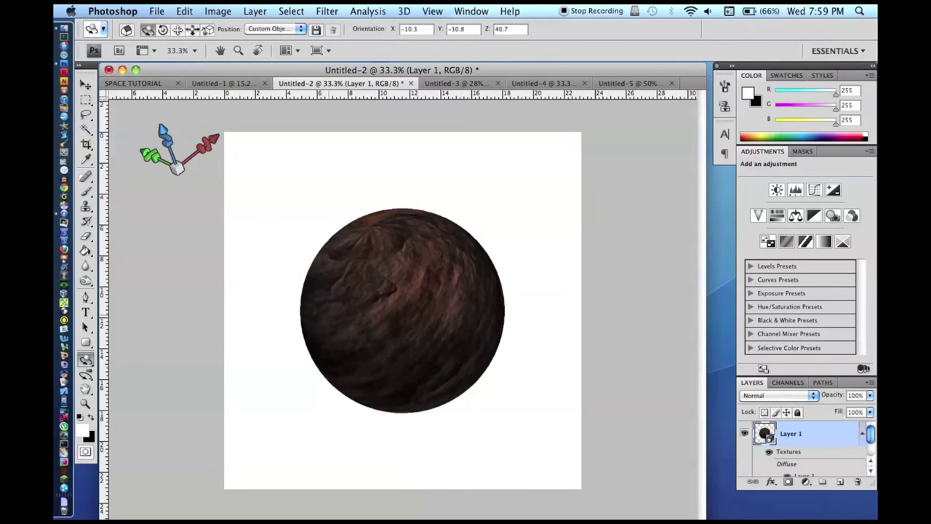
Return to the SPACE TUTORIAL document and lasso the green planet's outer edge on Layer 5 with a 50 px feather
click(165, 82)
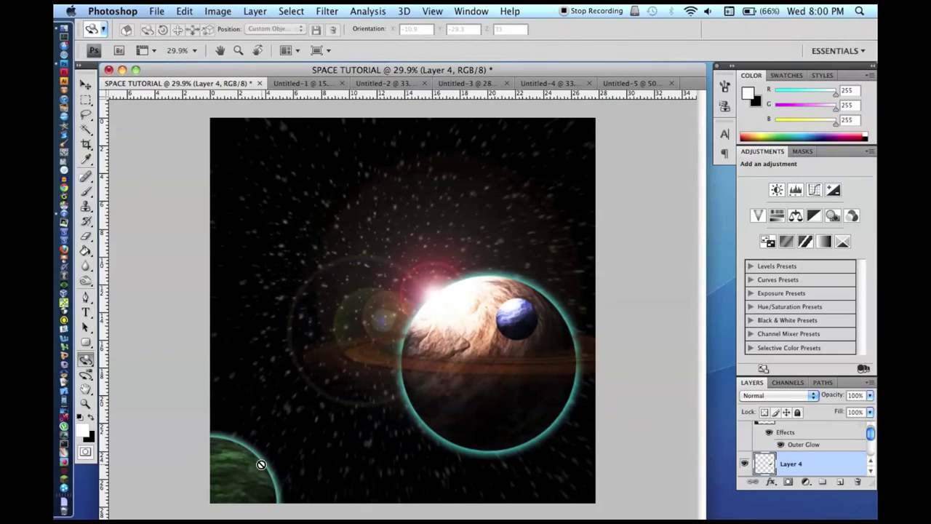
scroll(773, 457, up, 2)
click(779, 442)
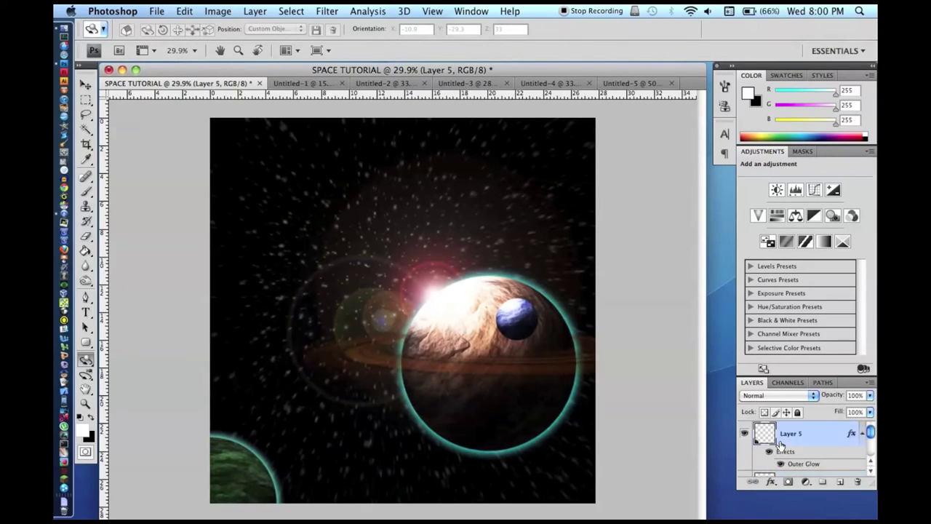
click(87, 115)
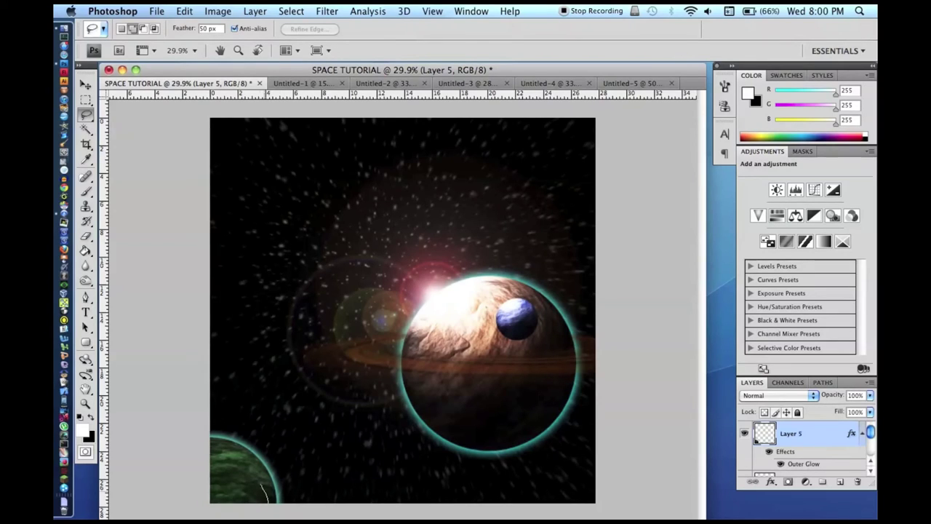
drag(346, 502, 343, 509)
Brighten the green planet's selected edge with Brightness/Contrast at brightness 150, and deselect it
click(219, 11)
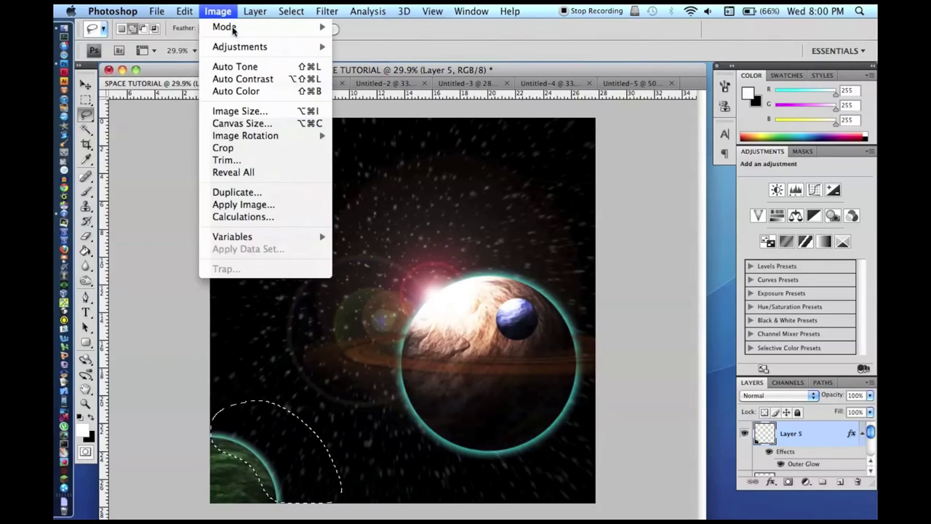
mouse_move(248, 47)
click(364, 45)
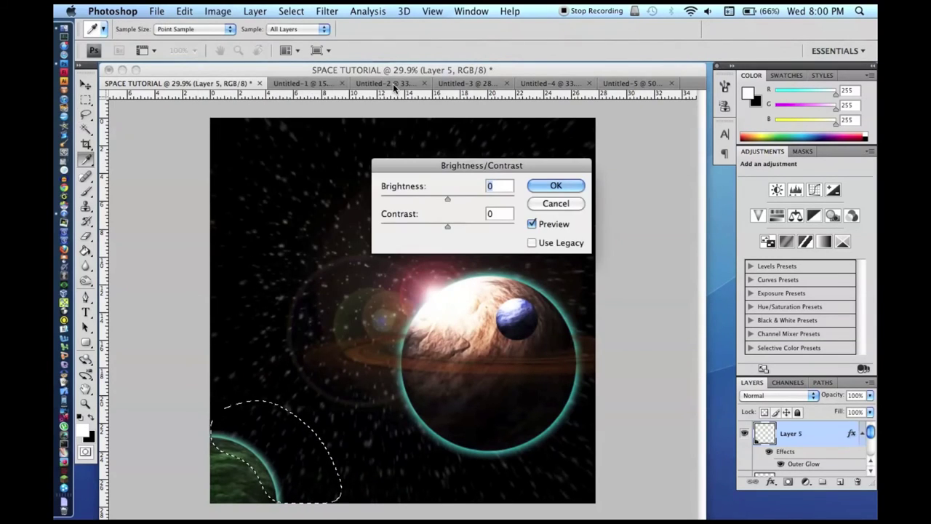
text(150)
key(Return)
key(super+d)
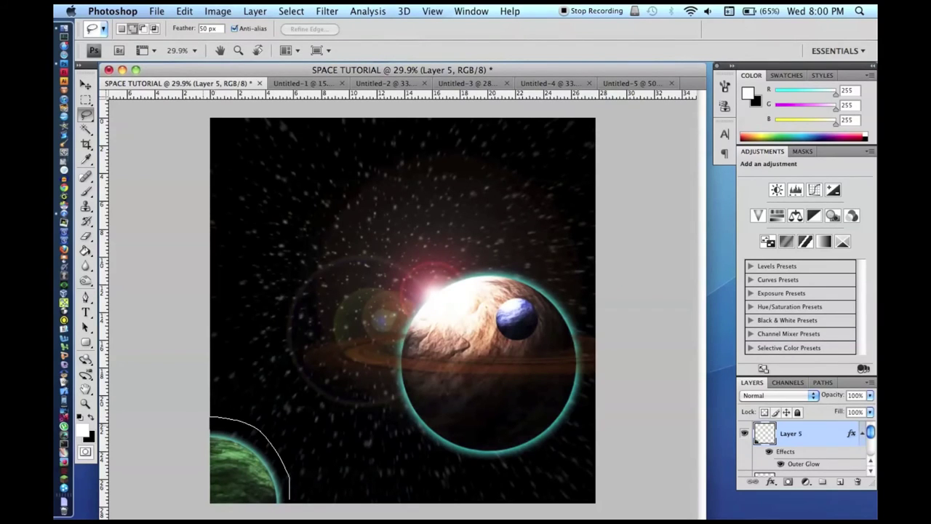
Lasso a narrower band along the green planet's rim, raise its brightness by 150, and deselect it
drag(290, 501, 317, 500)
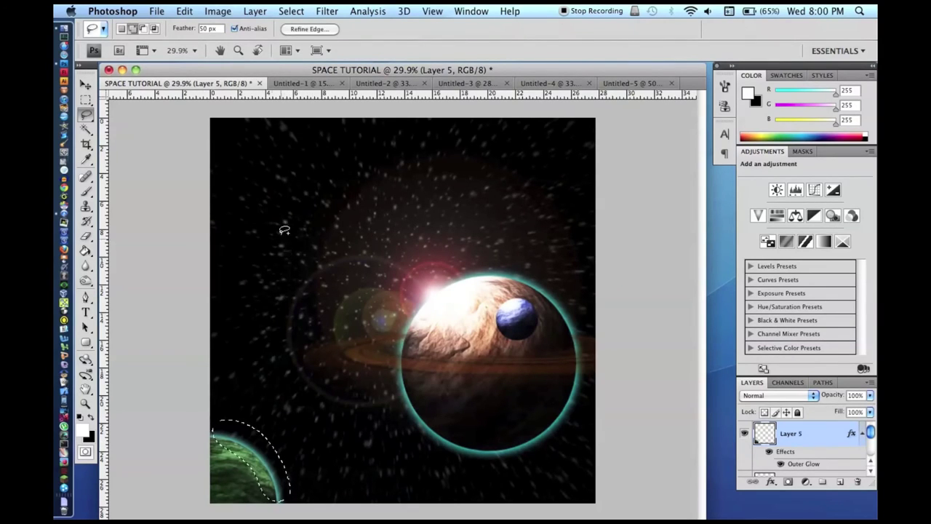
click(218, 11)
mouse_move(247, 46)
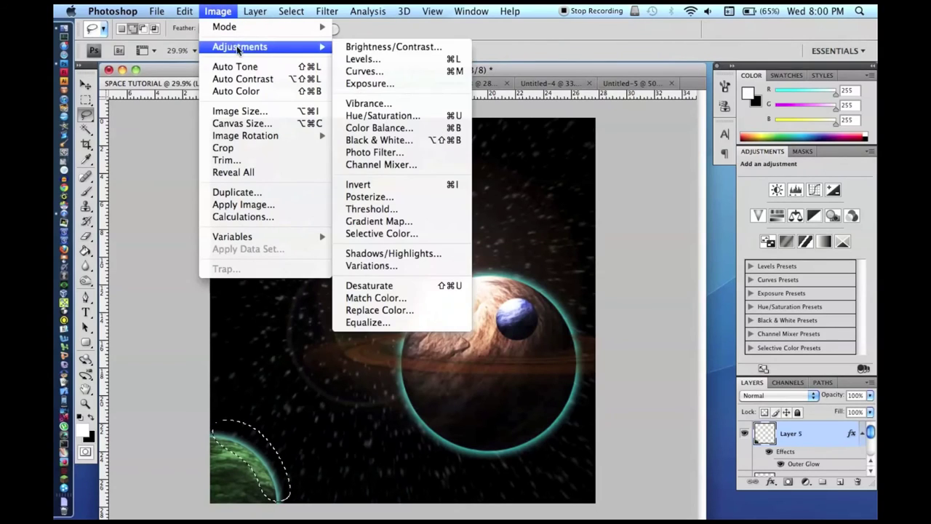
click(386, 46)
text(150)
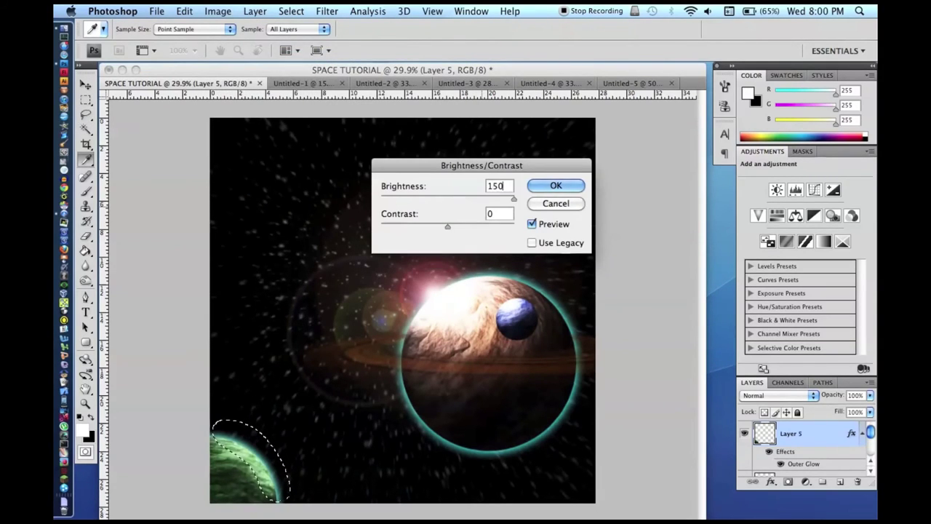
key(Return)
key(super+d)
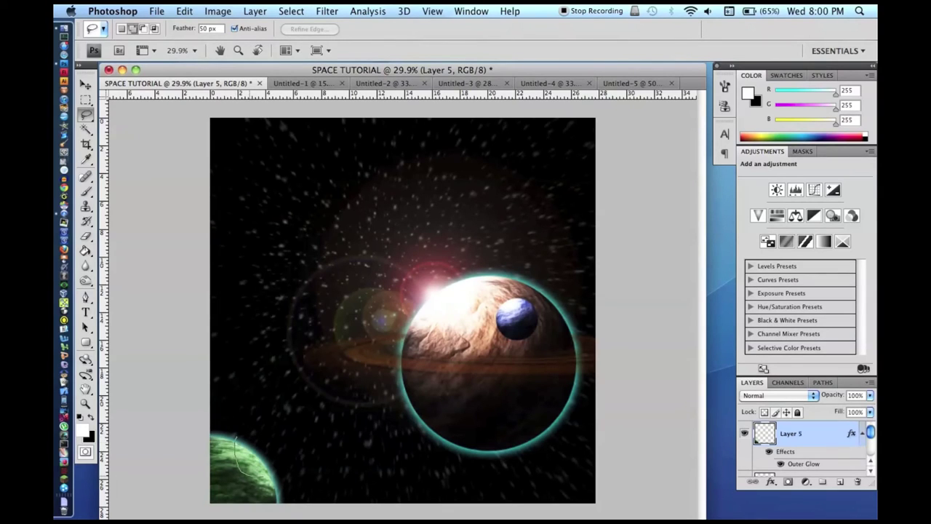
Lasso a small area on the upper-right of the green planet's rim, brighten it by 150, and deselect it
drag(235, 437, 270, 426)
click(217, 11)
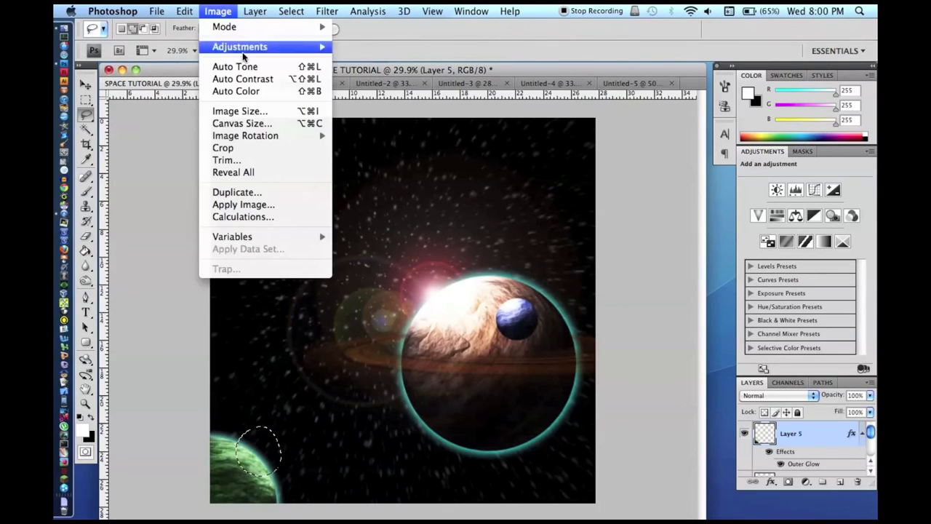
mouse_move(245, 48)
click(382, 46)
text(150)
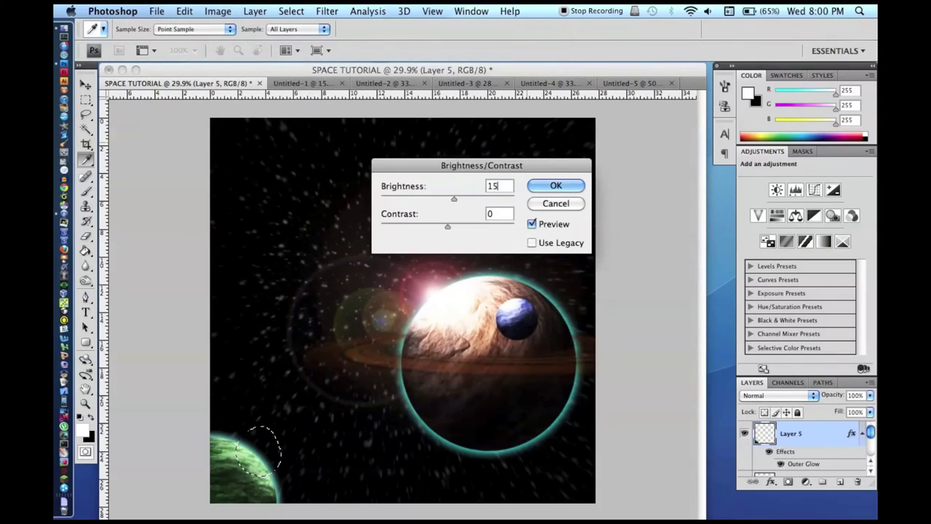
key(Return)
key(super+d)
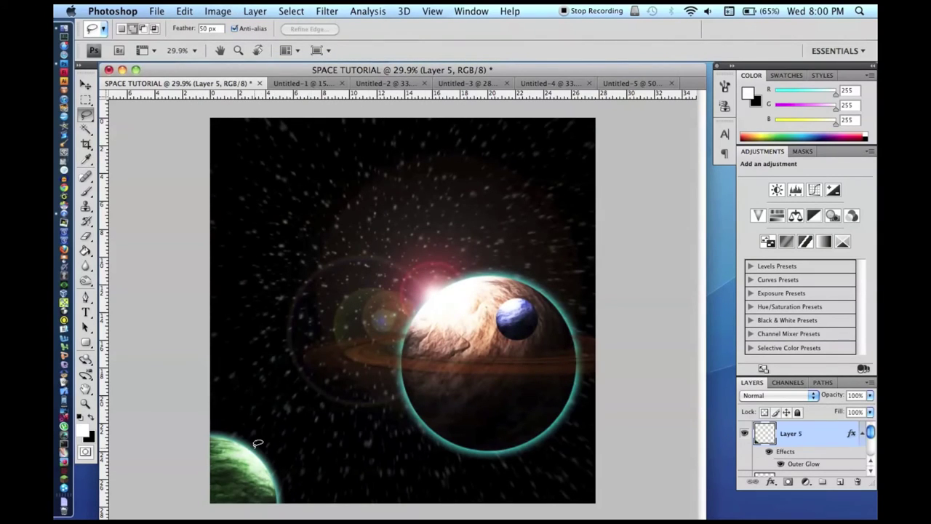
Lasso the green planet's lower-left corner with a 50 px feather and darken it with brightness -70
mouse_move(210, 475)
mouse_down()
mouse_move(232, 501)
mouse_move(181, 508)
mouse_up()
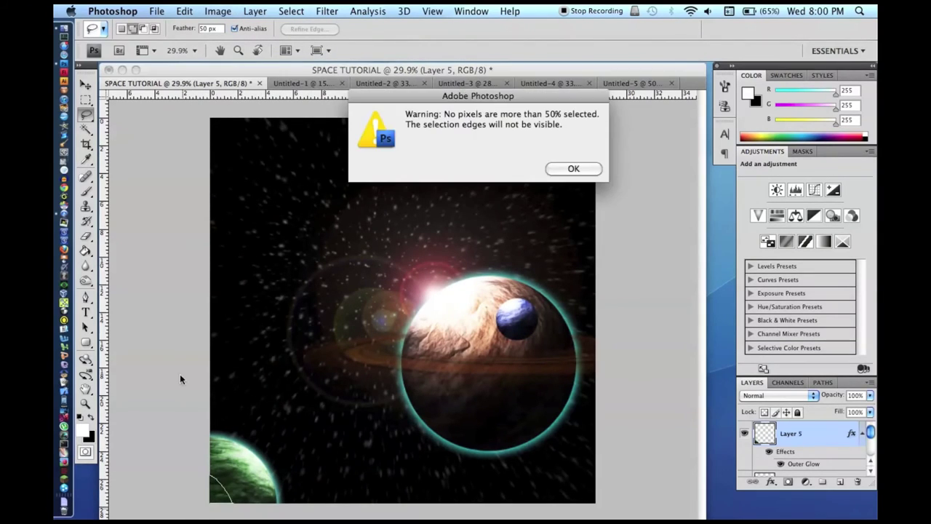
key(Return)
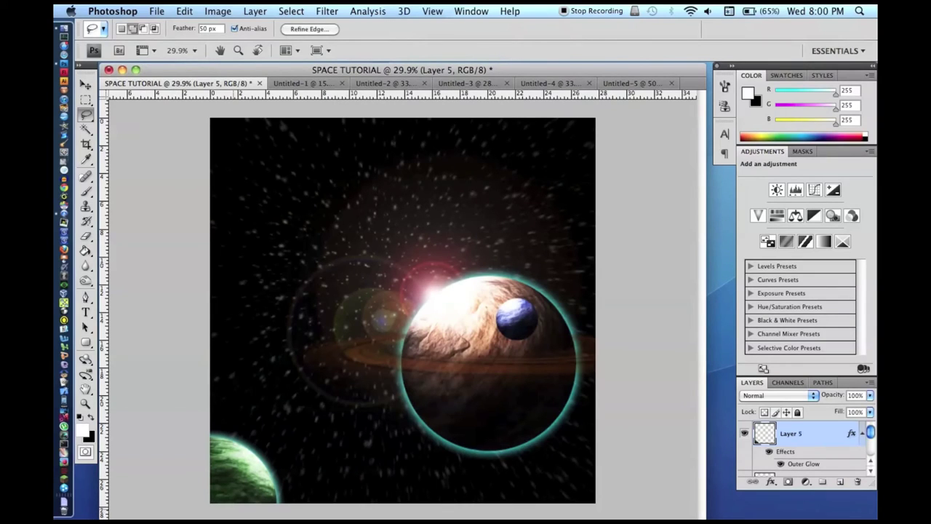
drag(233, 501, 210, 502)
click(218, 11)
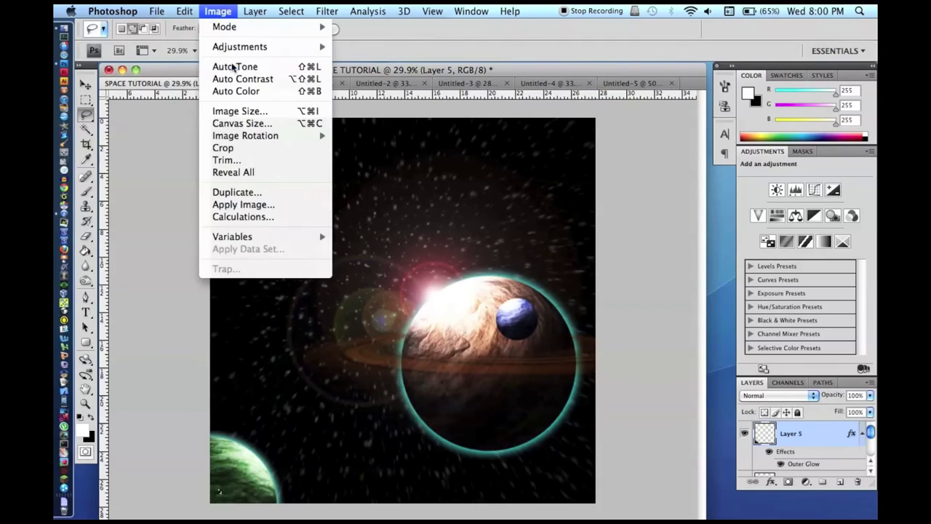
mouse_move(239, 48)
click(378, 47)
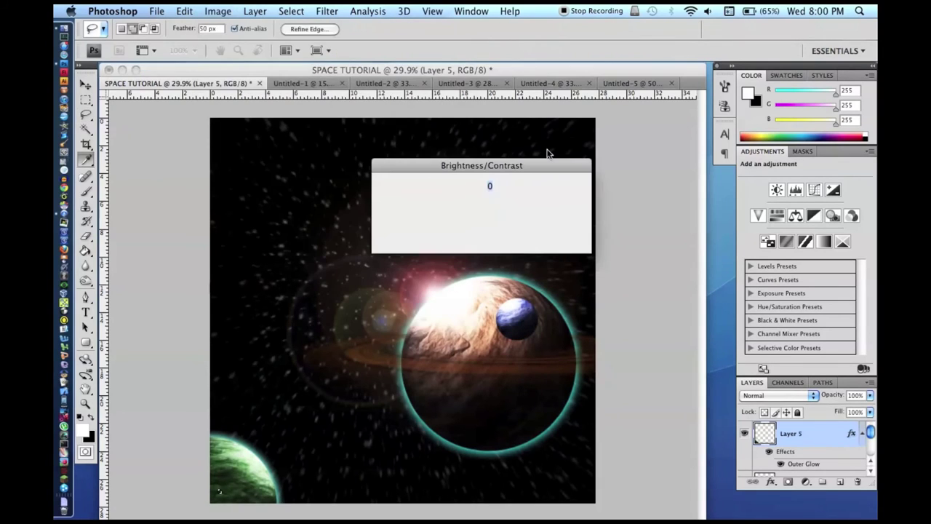
text(-70)
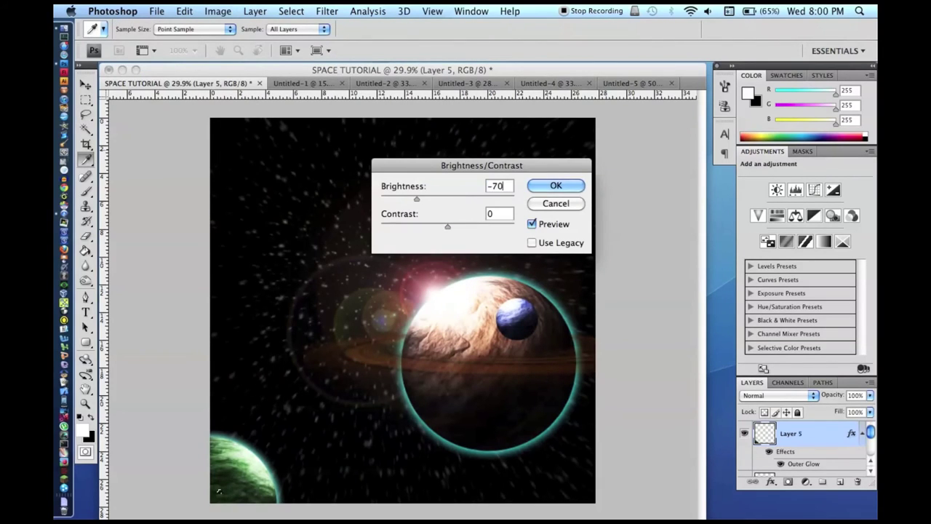
key(Return)
Lasso a larger lower-left part of the green planet with a 20 px feather and adjust its brightness by 40
key(l)
click(204, 28)
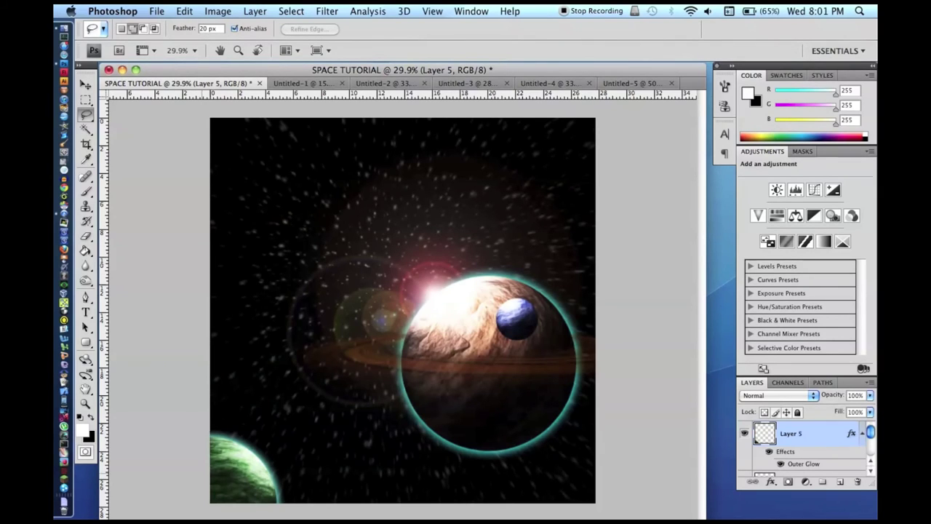
mouse_move(210, 452)
mouse_down()
mouse_move(211, 502)
mouse_move(244, 493)
mouse_move(246, 504)
mouse_up()
key(super+d)
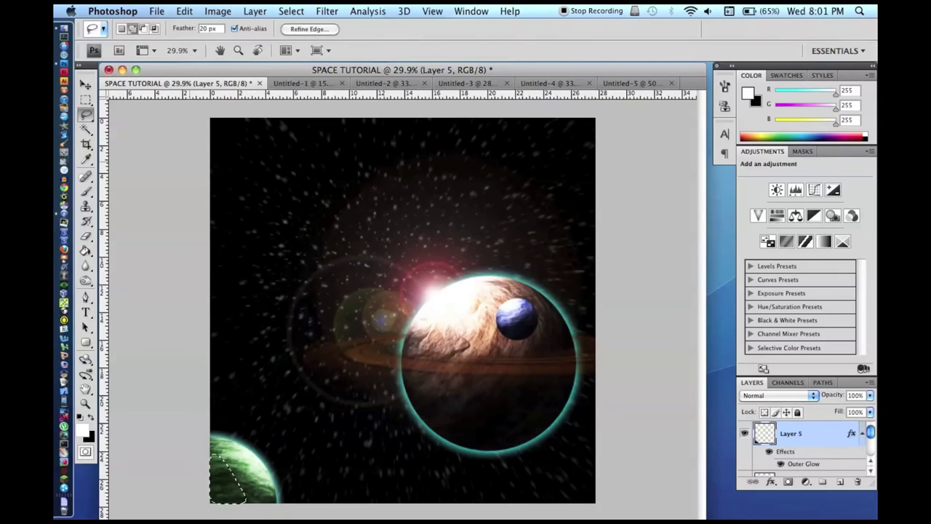
click(218, 11)
mouse_move(240, 46)
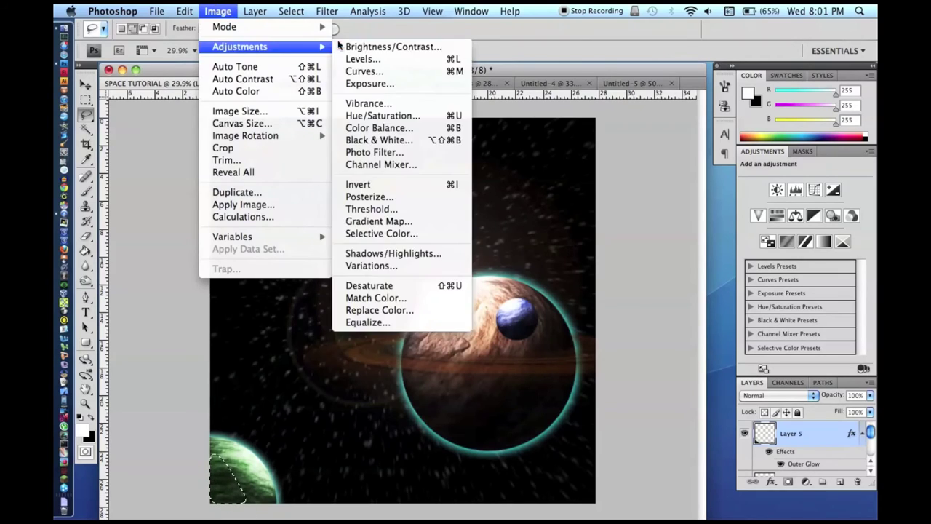
click(377, 50)
text(40)
key(Return)
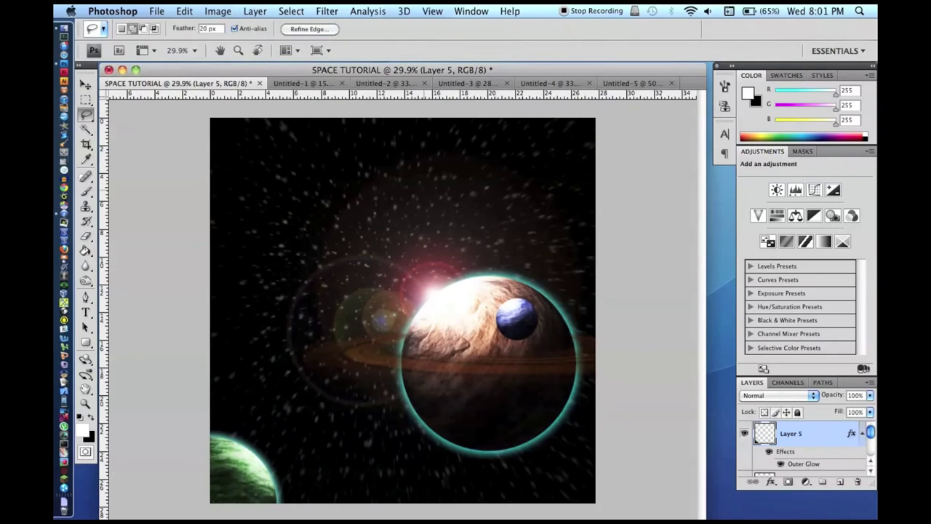
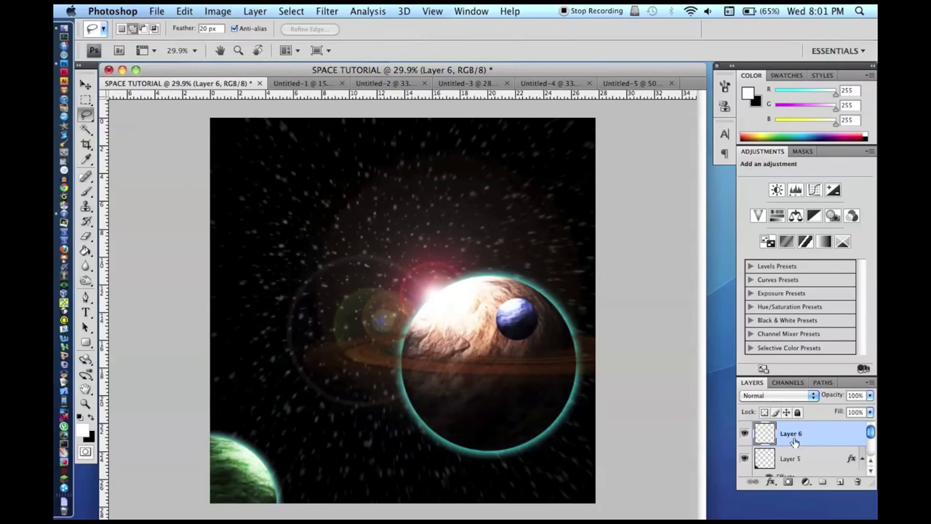
Swap the foreground and background colours and set the foreground colour to bright cyan (52f6f8)
click(93, 415)
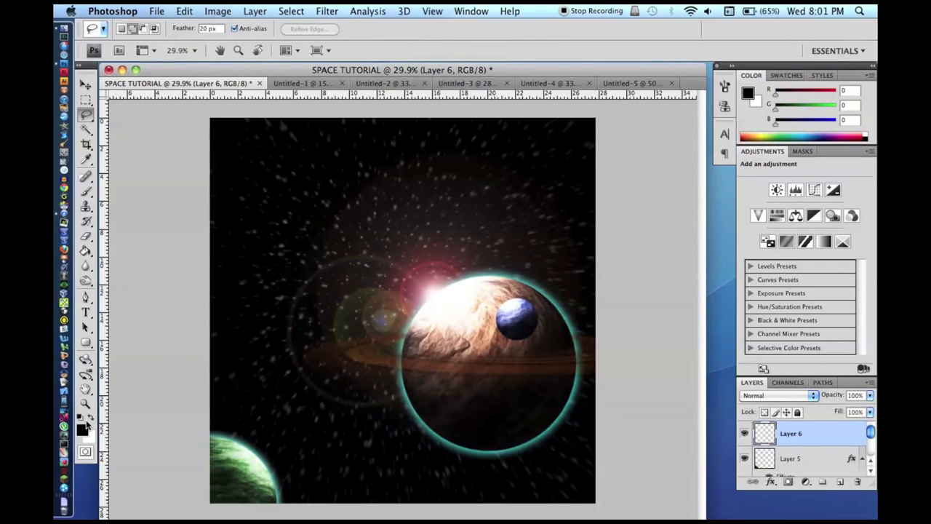
click(86, 430)
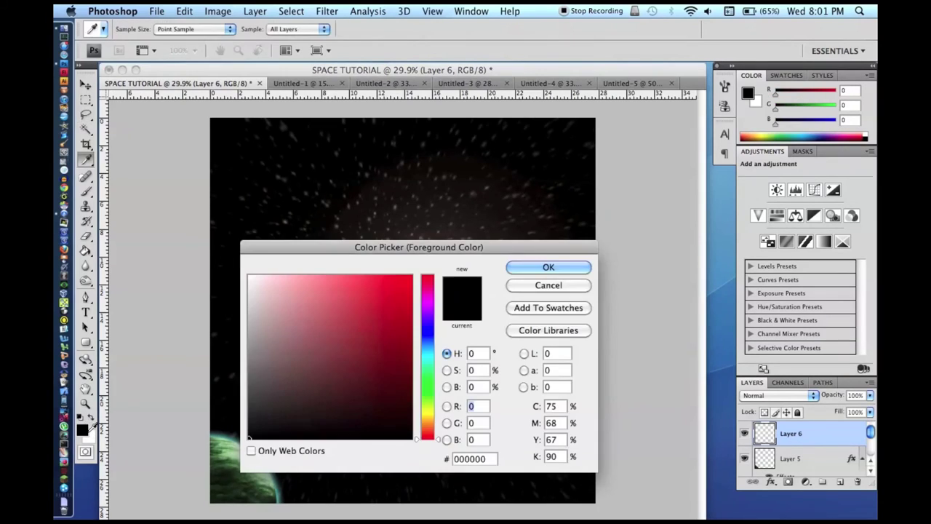
click(432, 355)
mouse_move(390, 317)
mouse_down()
mouse_move(389, 275)
mouse_move(339, 301)
mouse_move(344, 280)
mouse_move(357, 276)
mouse_up()
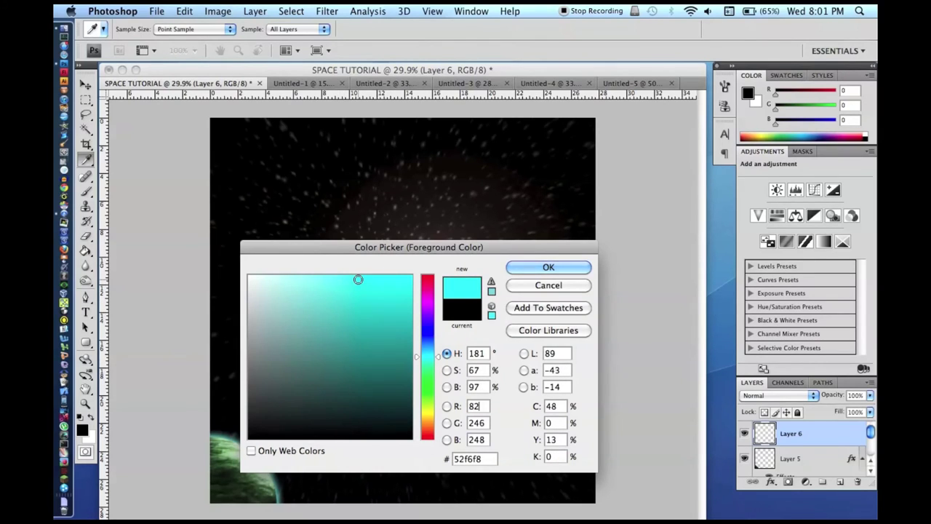
key(Return)
key(l)
Set the background colour to bright green (16eb93)
click(90, 437)
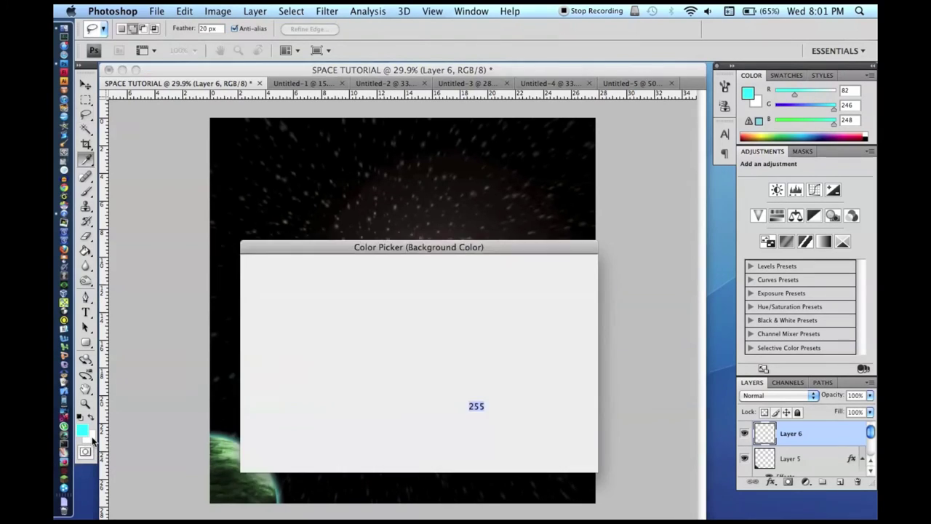
click(285, 401)
drag(285, 401, 395, 368)
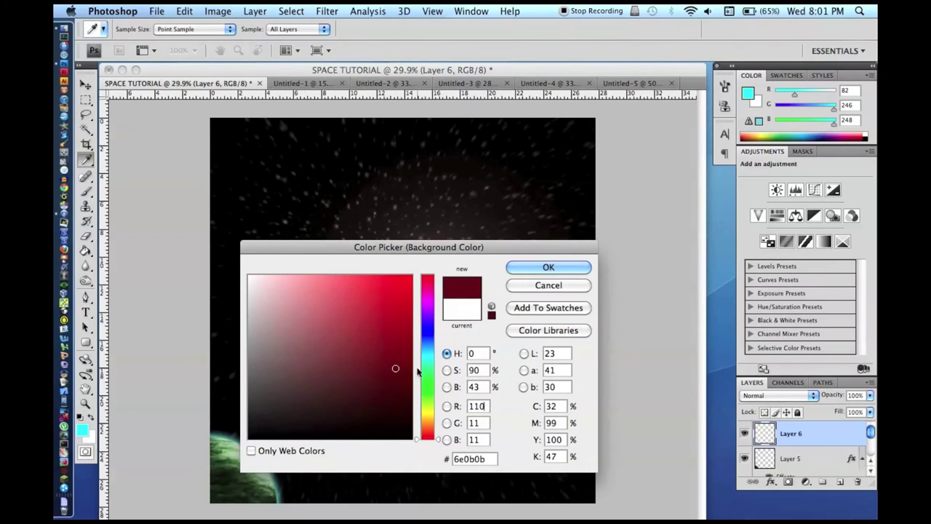
click(427, 369)
click(397, 288)
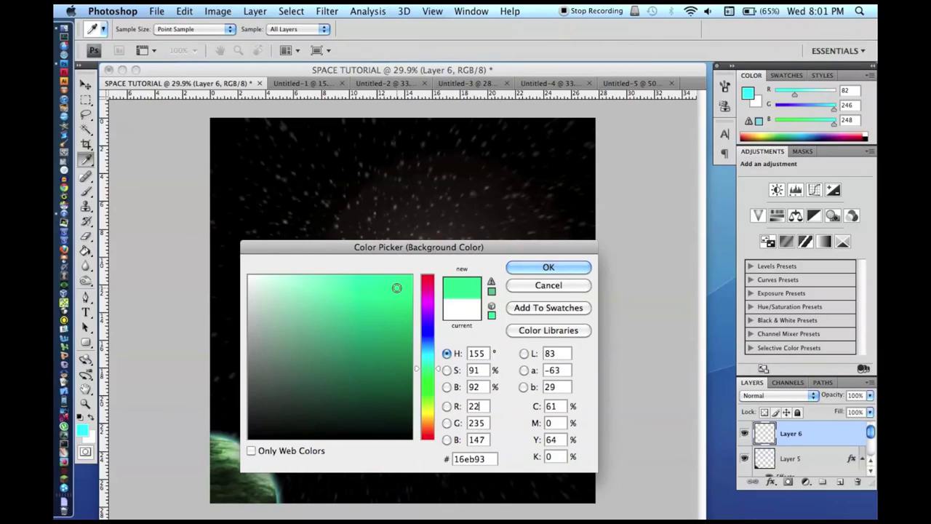
key(Return)
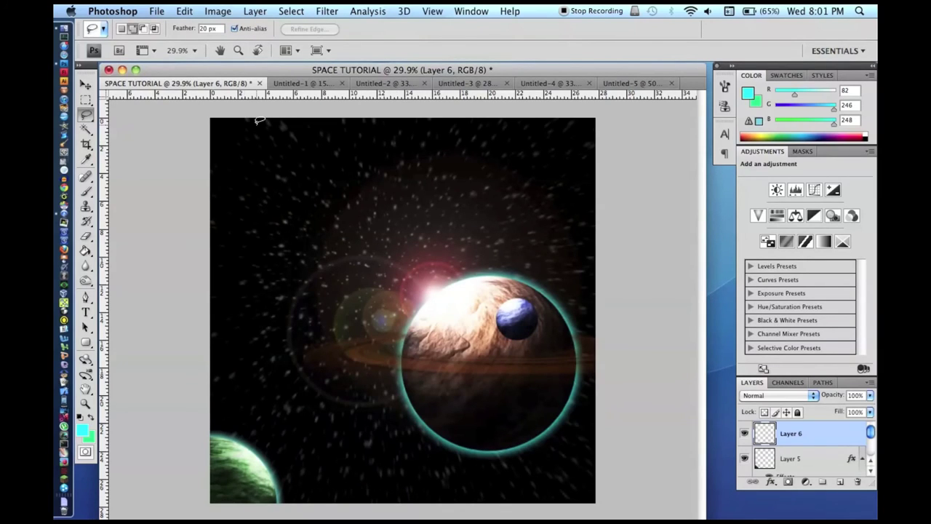
Fill Layer 6 with the Render Clouds filter using the cyan and green colours
click(326, 11)
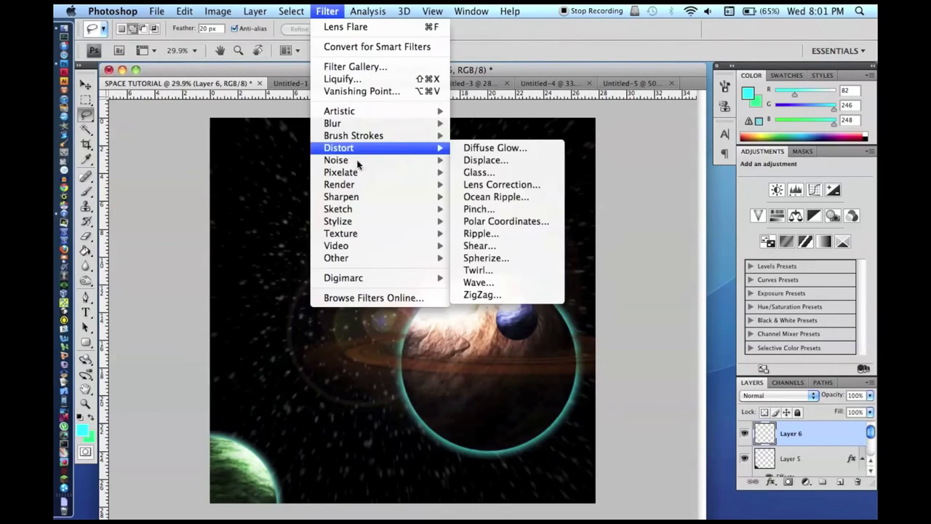
mouse_move(359, 186)
click(470, 183)
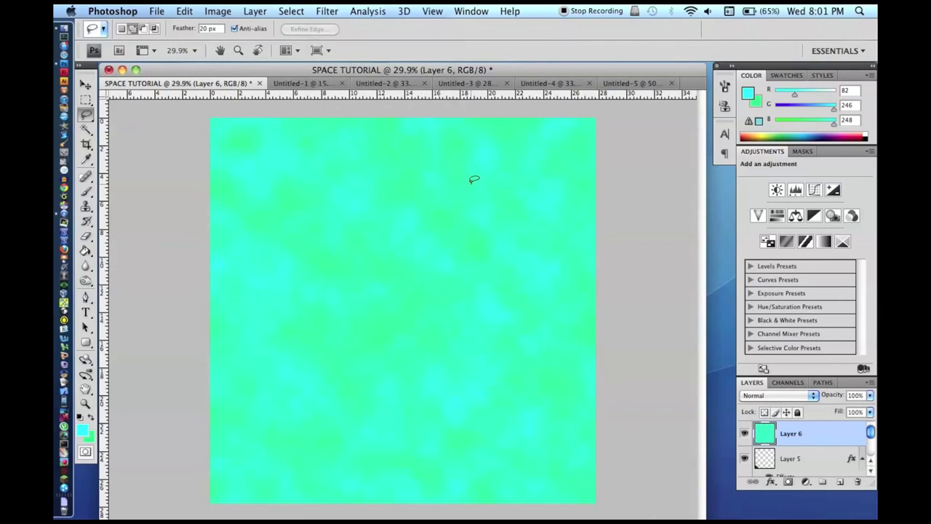
Free-transform the cyan-green clouds on Layer 6 to scale them up well beyond the canvas
scroll(352, 237, down, 10)
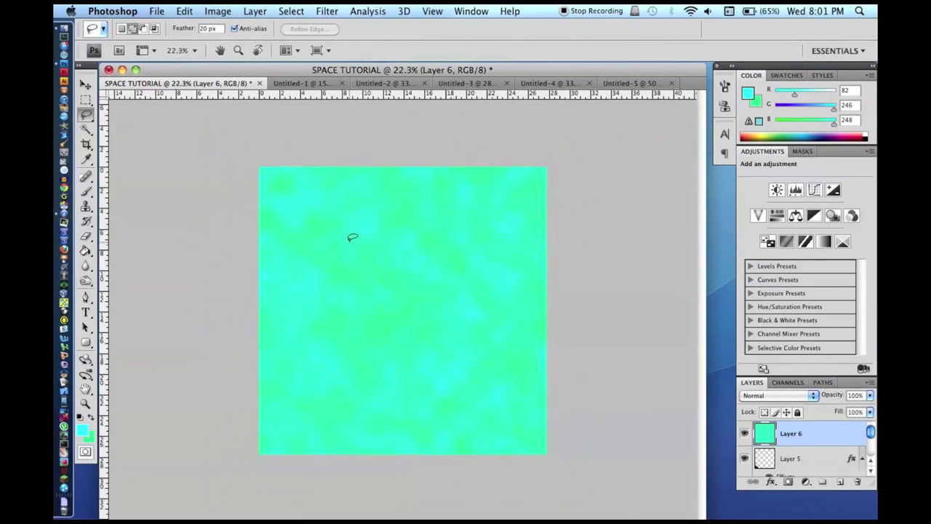
key(super+t)
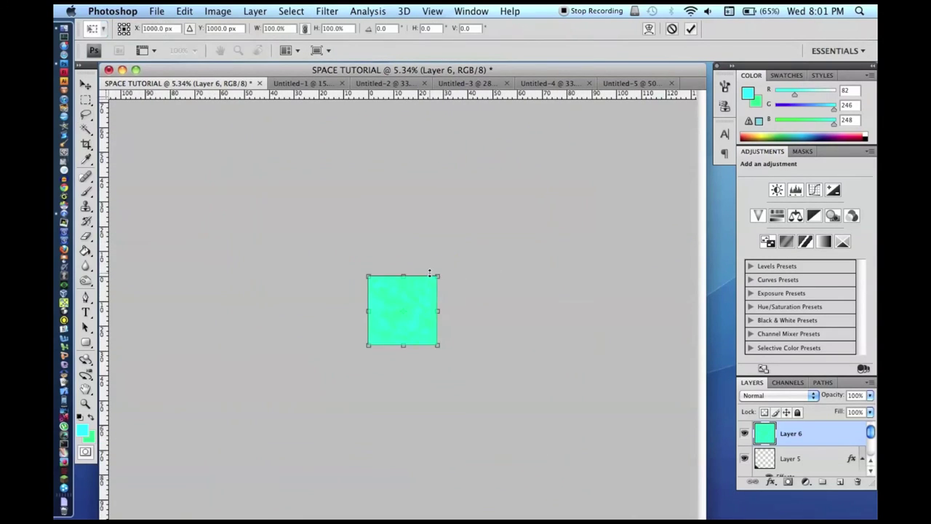
drag(436, 274, 532, 233)
key(Return)
Copy the canvas-sized part of the enlarged clouds into a new layer and delete Layer 6
key(super+a)
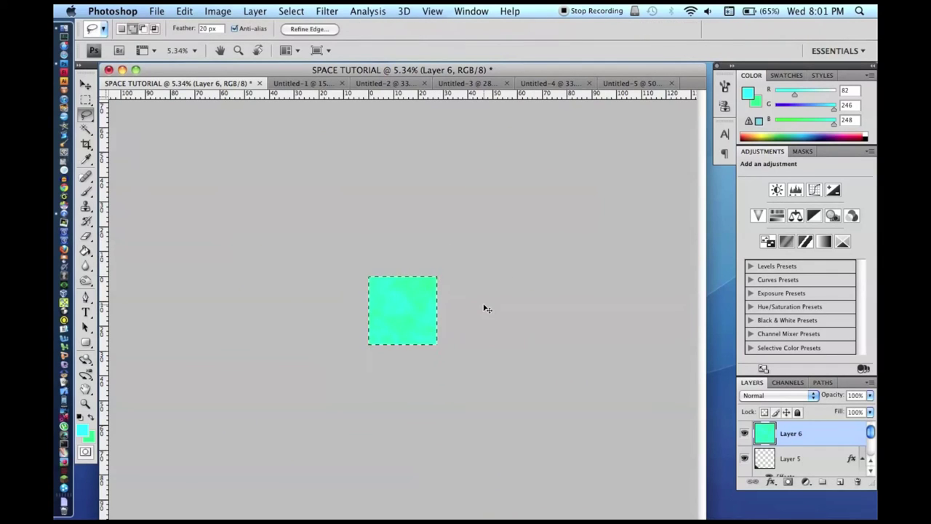
key(super+c)
key(super+v)
click(814, 459)
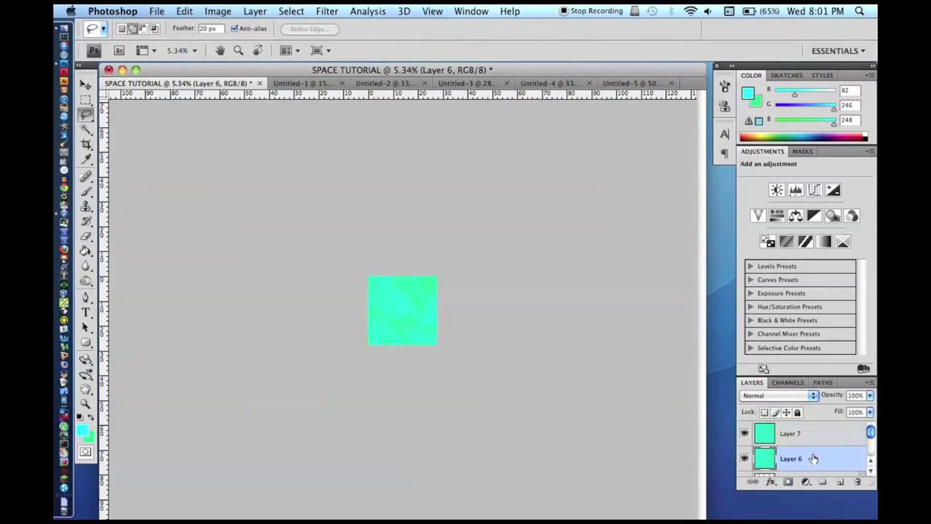
key(BackSpace)
Erase most of Layer 7's clouds over the planets, centre and corners with the 1871 px soft eraser, leaving faint green haze
scroll(785, 453, up, 1)
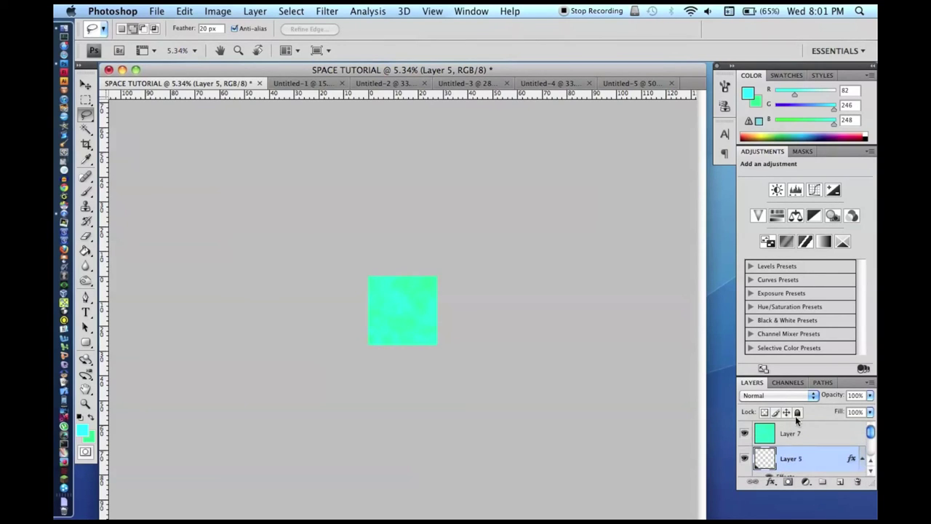
scroll(387, 284, up, 5)
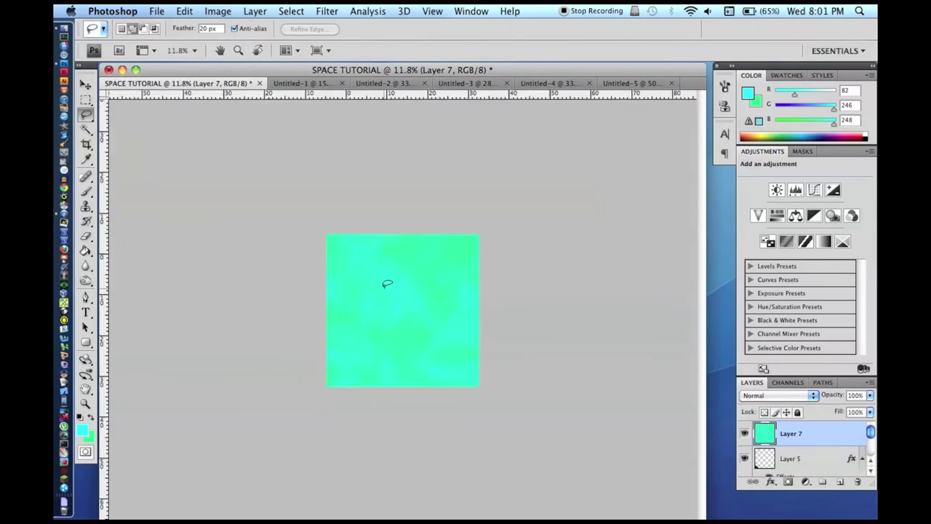
scroll(386, 282, down, 2)
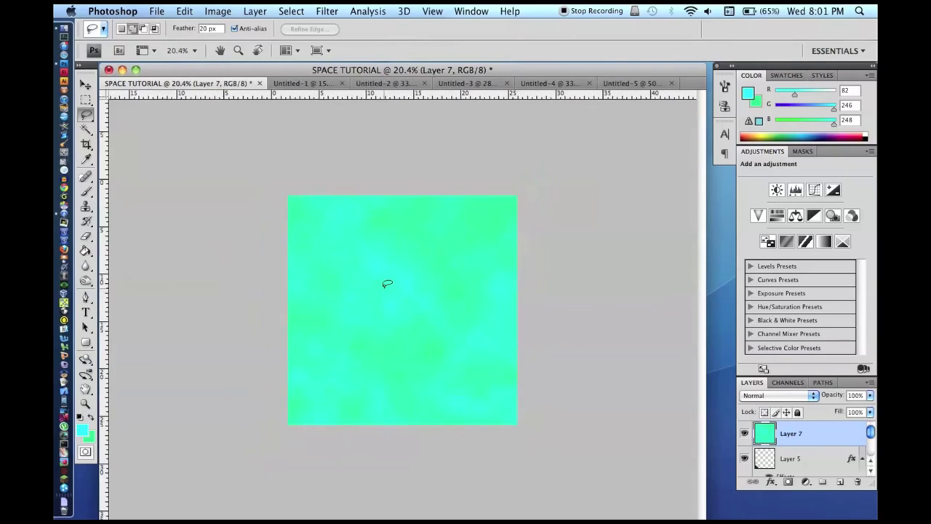
click(86, 237)
mouse_move(337, 335)
mouse_down()
mouse_move(329, 367)
mouse_move(339, 380)
mouse_move(432, 374)
mouse_up()
mouse_move(449, 256)
mouse_down()
mouse_move(473, 245)
mouse_move(482, 327)
mouse_up()
mouse_move(299, 188)
mouse_down()
mouse_move(301, 168)
mouse_move(356, 166)
mouse_move(426, 211)
mouse_move(466, 208)
mouse_up()
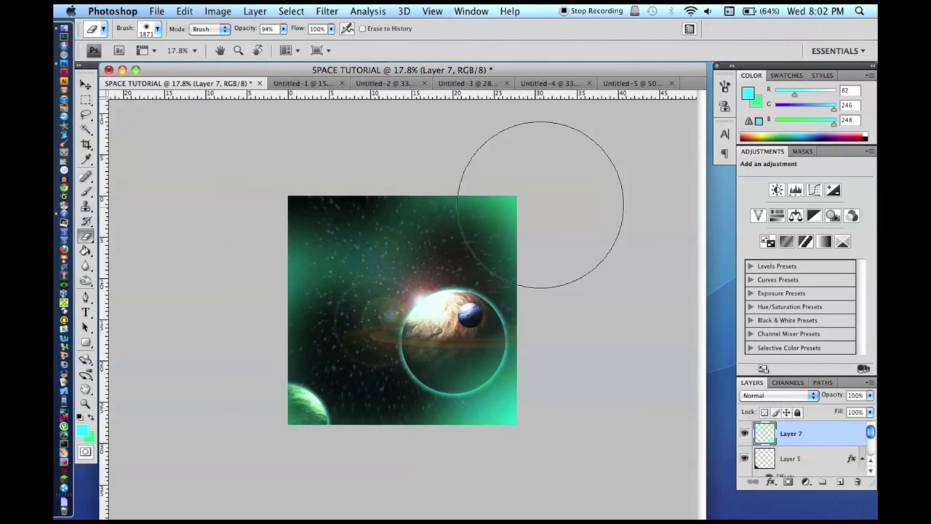
click(583, 185)
click(524, 468)
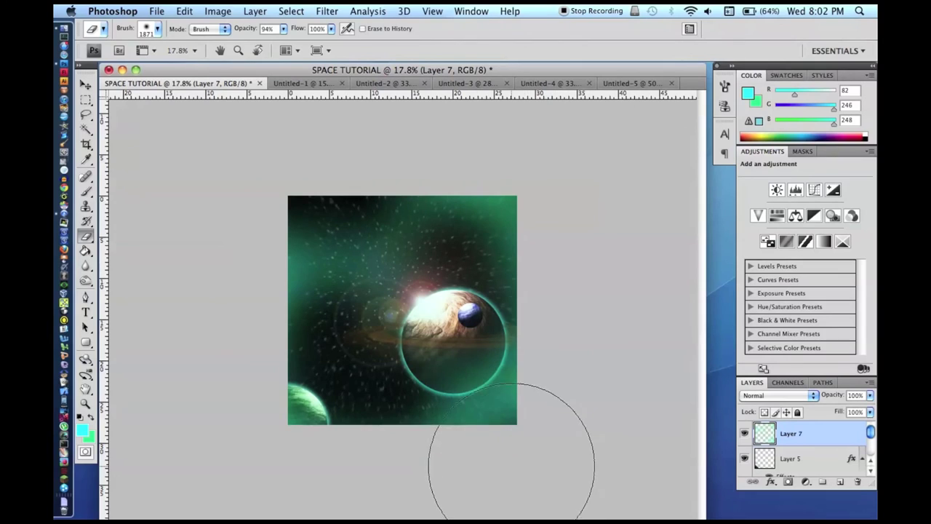
drag(476, 478, 495, 444)
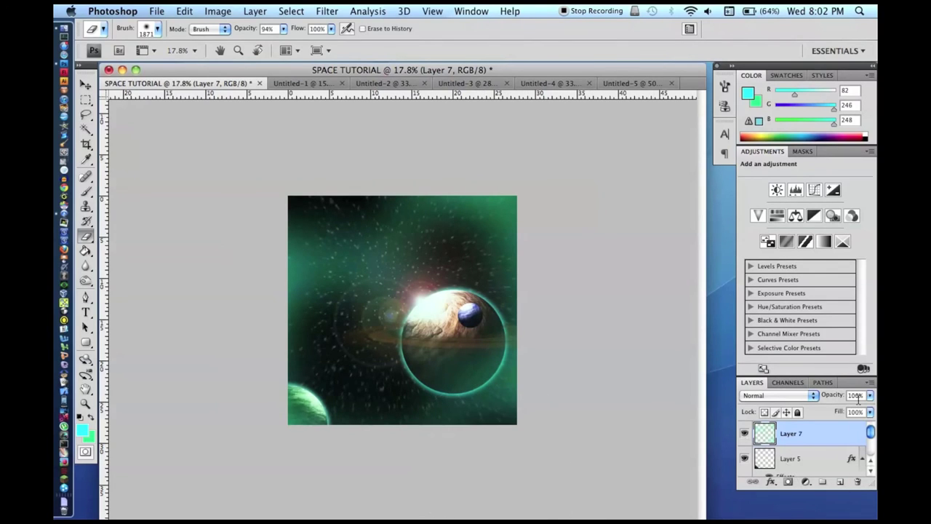
Lower the opacity of the green haze on Layer 7 to 40%
scroll(852, 396, down, 4)
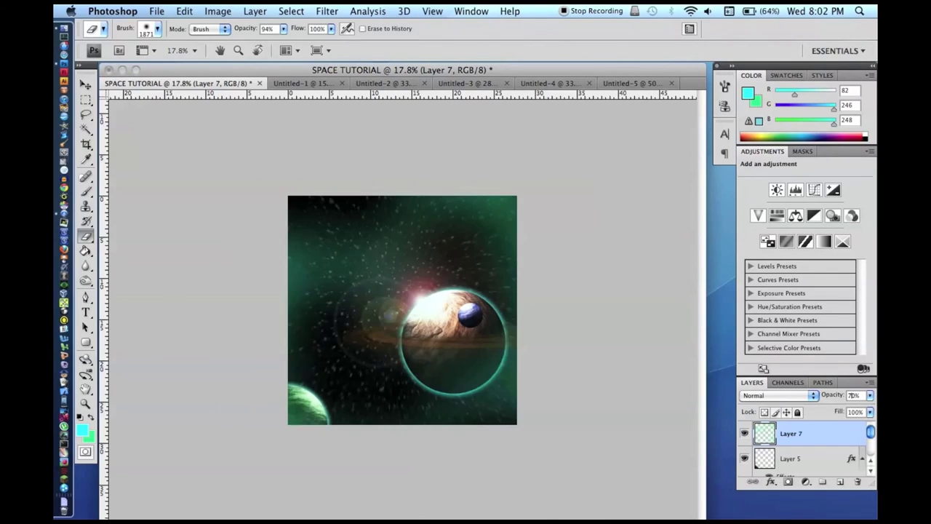
scroll(852, 395, down, 3)
scroll(852, 395, up, 1)
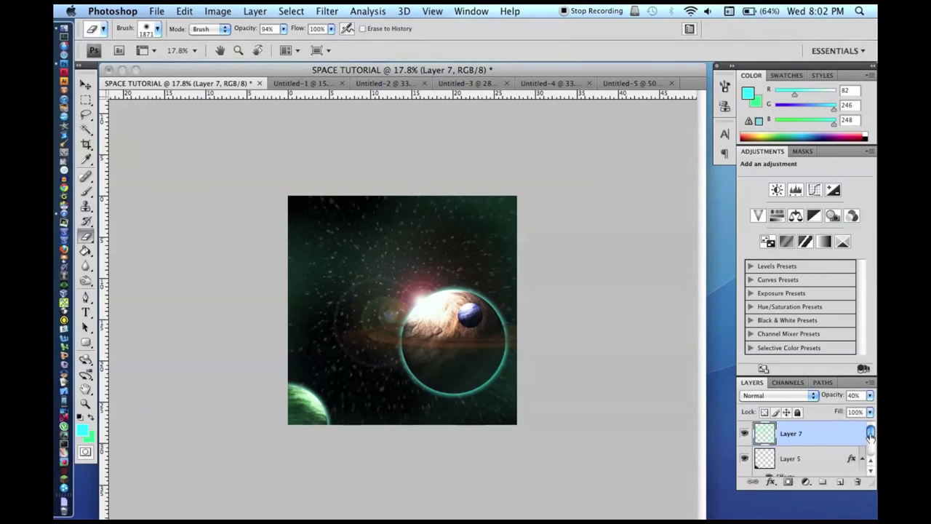
Add a new empty layer above Layer 7 with the default settings
scroll(546, 379, up, 1)
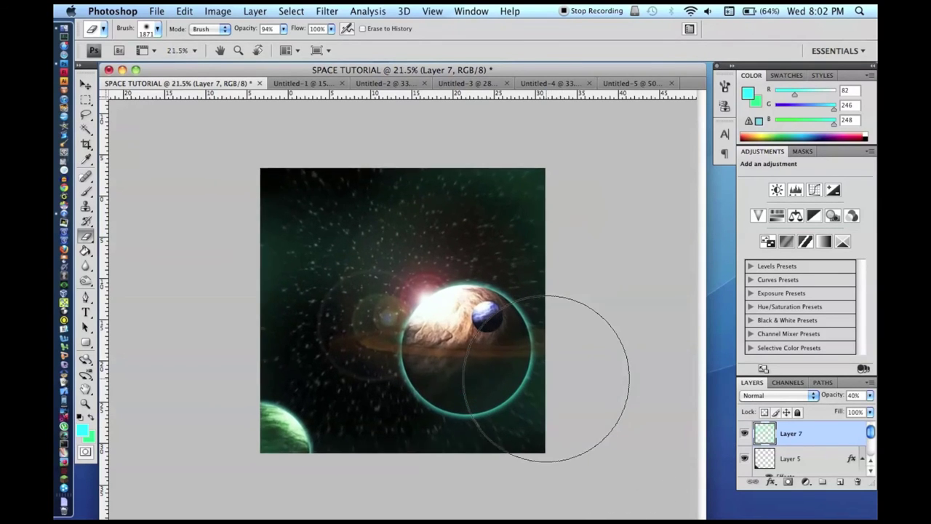
scroll(547, 378, up, 3)
scroll(546, 378, down, 1)
scroll(547, 378, down, 1)
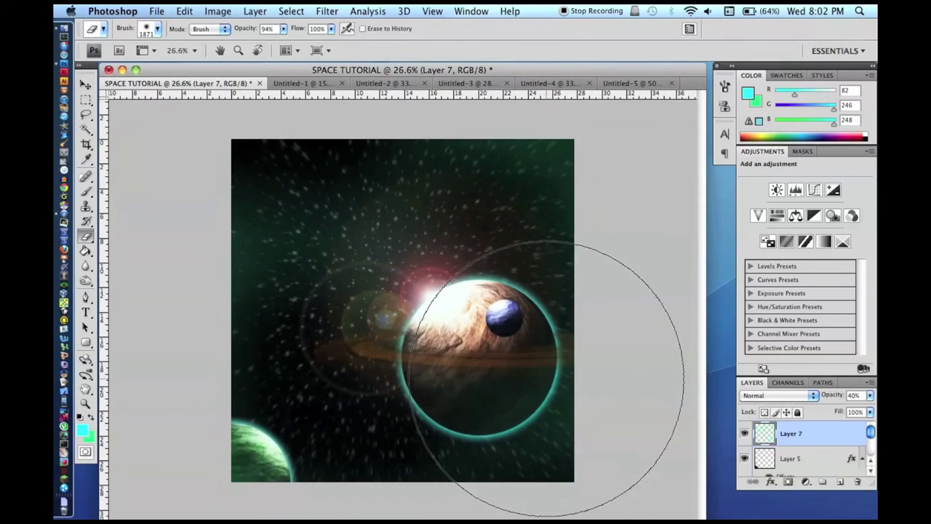
scroll(547, 378, down, 1)
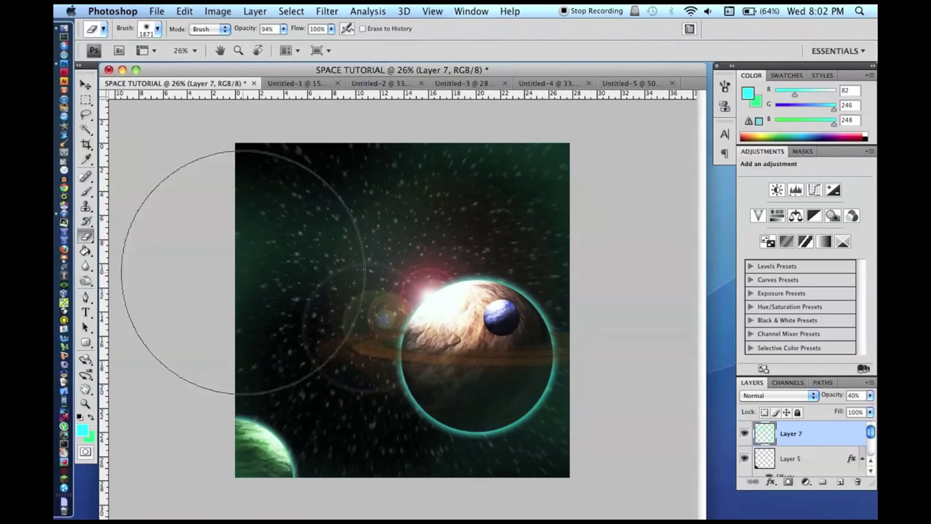
key(super+shift+n)
key(Return)
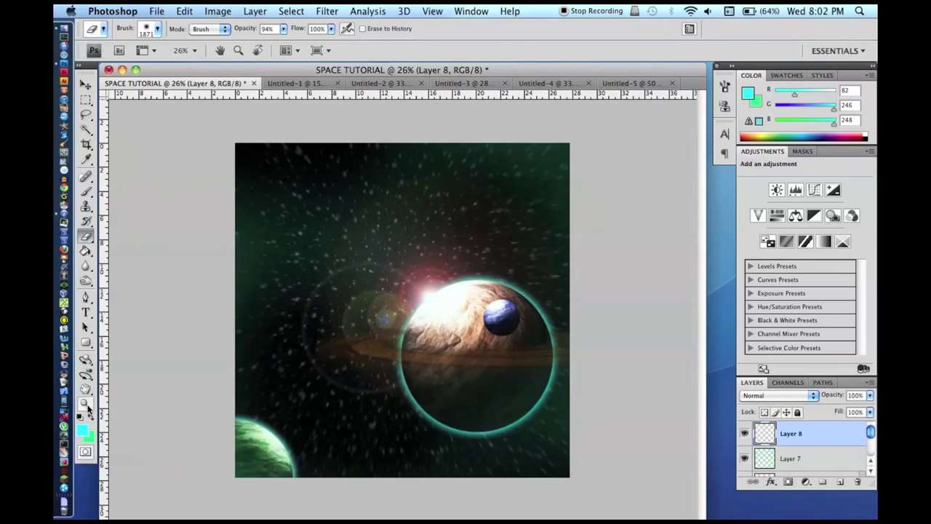
Set the foreground colour to bright magenta (R 223, G 29, B 240)
click(83, 430)
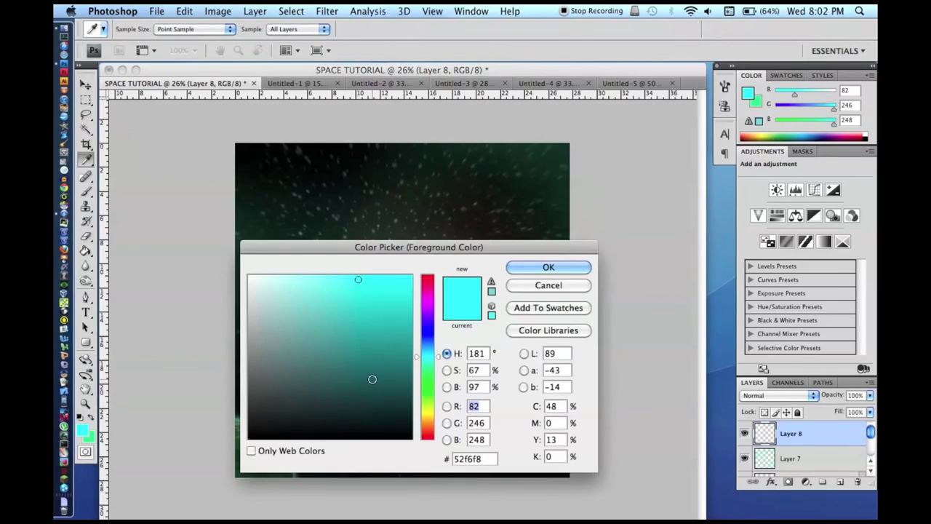
click(428, 304)
drag(363, 276, 393, 284)
click(549, 267)
key(e)
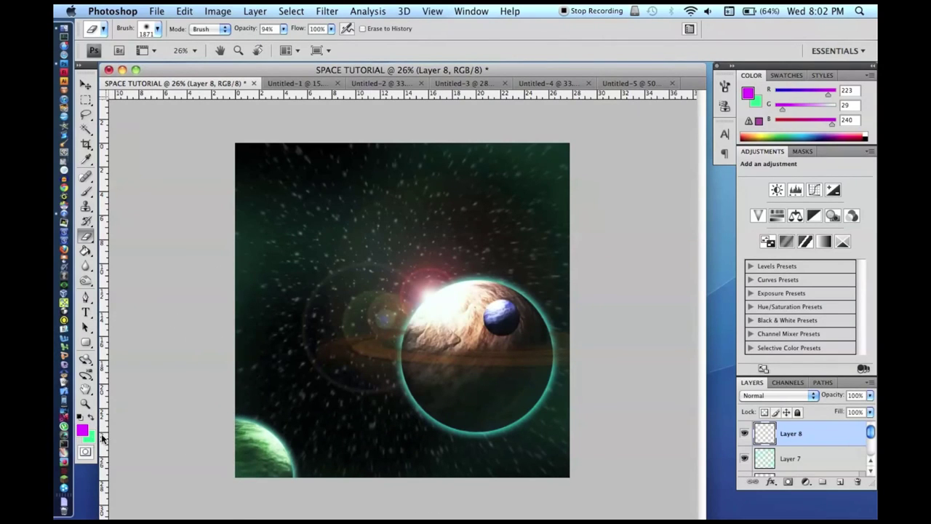
Set the background colour to a slightly darker shade of the same green
click(334, 8)
click(334, 8)
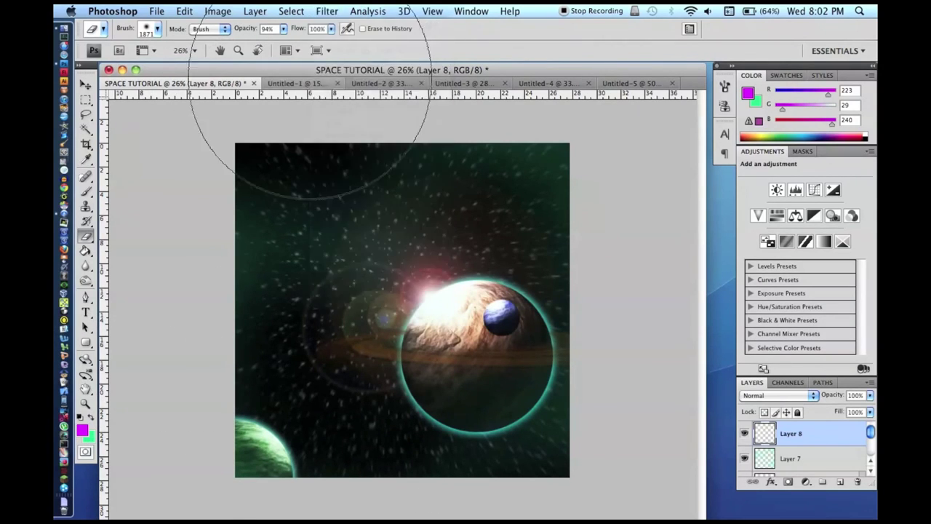
click(92, 437)
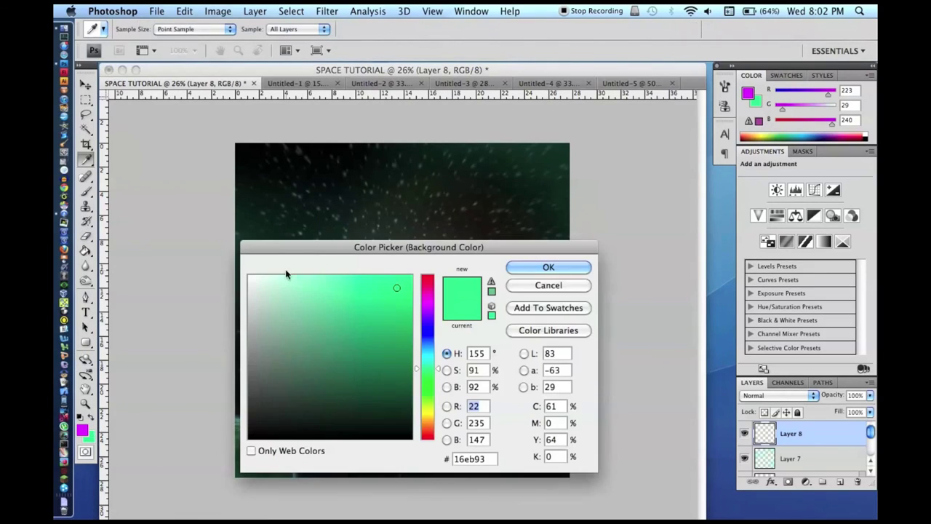
click(396, 323)
key(Return)
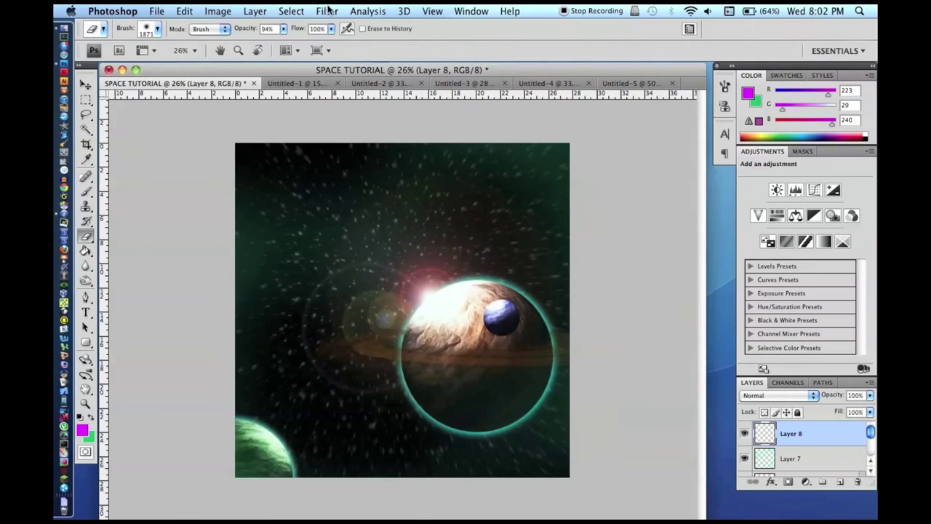
Fill Layer 8 with the Render Clouds filter using the magenta and green colours
click(321, 11)
mouse_move(358, 185)
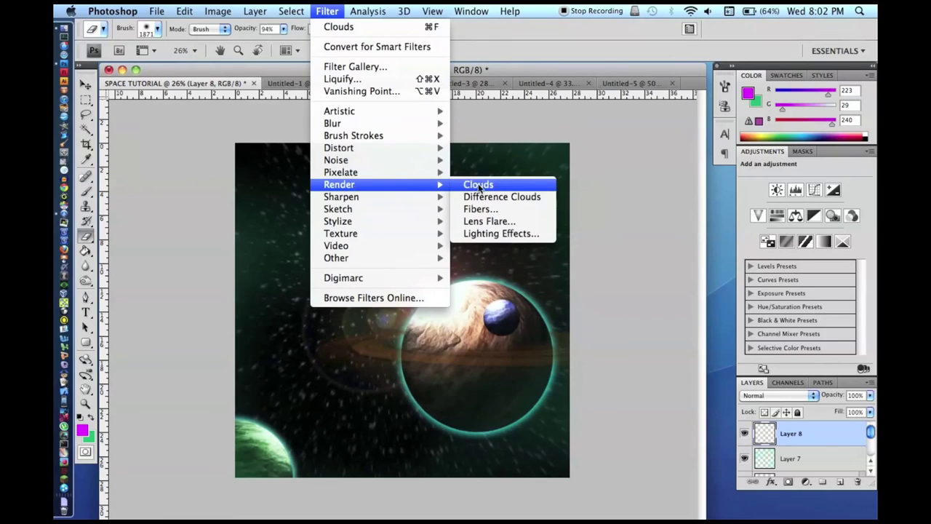
click(480, 186)
Free-transform the magenta-green clouds on Layer 8 to scale them proportionally to about 198.6%
scroll(308, 297, down, 5)
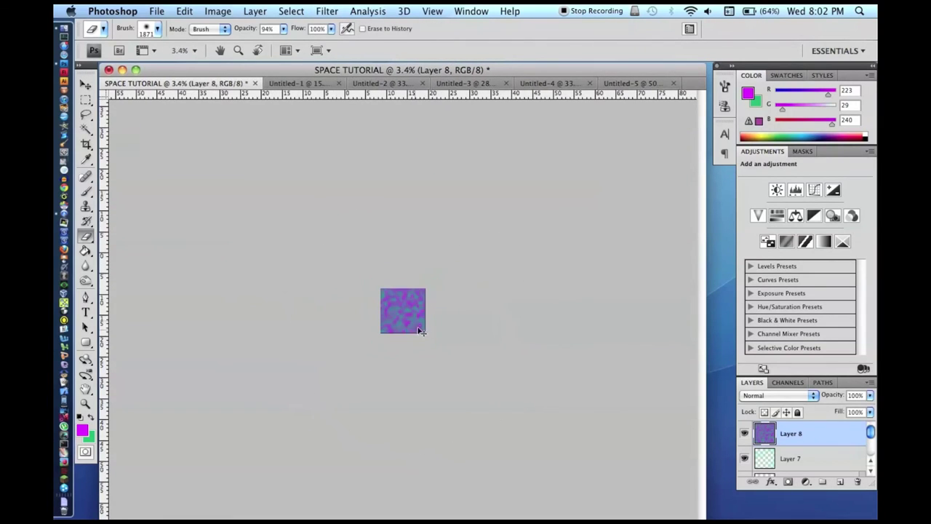
key(ctrl+t)
drag(428, 283, 474, 241)
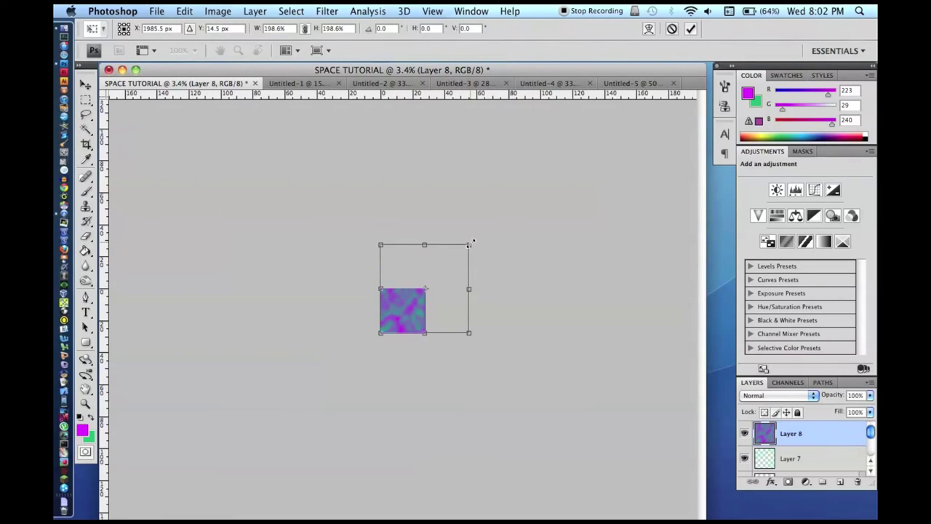
key(Escape)
Copy the canvas-sized part of the magenta-green clouds into a new layer, Layer 9, and remove Layer 8
key(e)
key(super+shift+n)
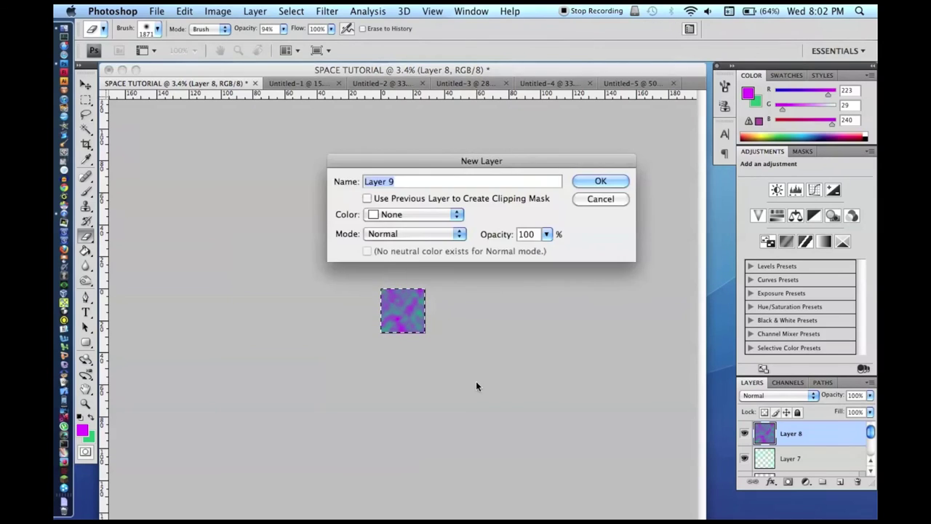
key(Return)
key(super+v)
key(BackSpace)
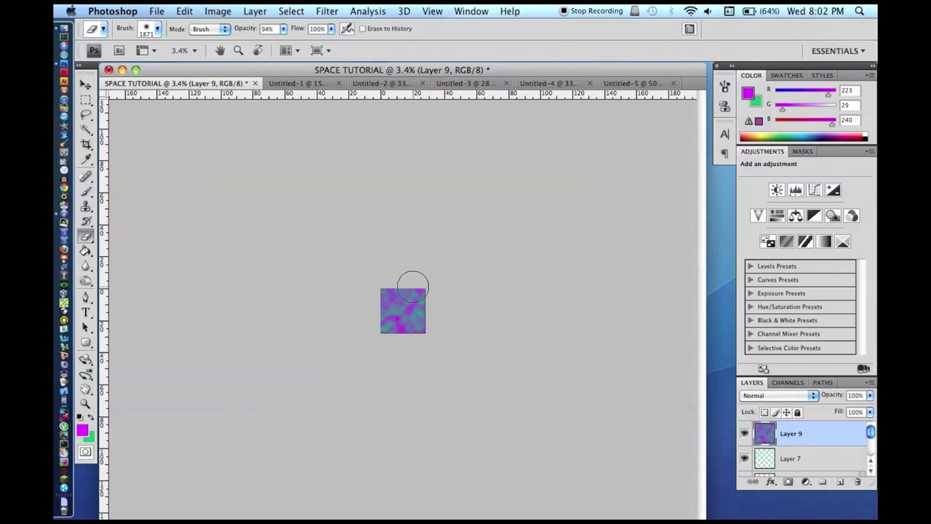
Erase most of the magenta-green clouds on Layer 9 with the 1871 px eraser to reveal the planets and stars
scroll(413, 287, up, 6)
mouse_move(376, 266)
mouse_down()
mouse_move(399, 320)
mouse_move(387, 348)
mouse_move(462, 343)
mouse_move(484, 297)
mouse_up()
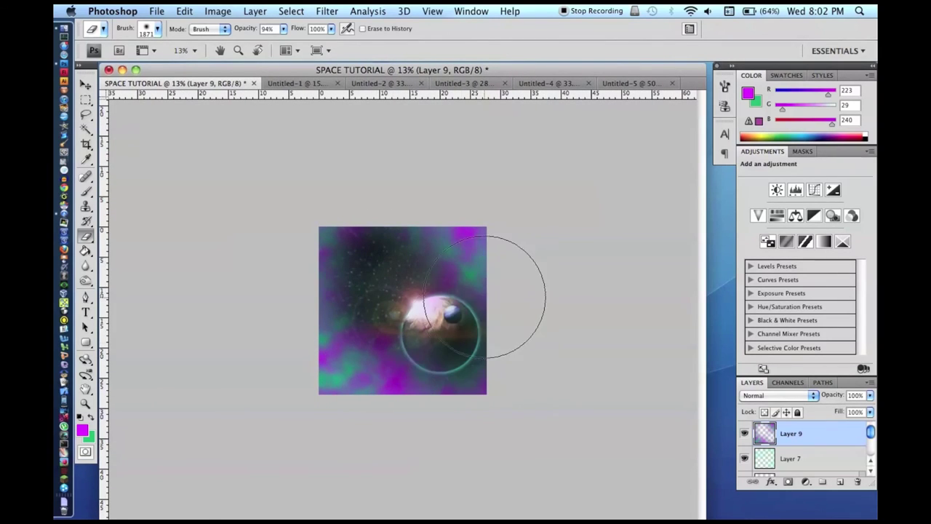
mouse_move(330, 371)
mouse_down()
mouse_move(302, 389)
mouse_move(309, 299)
mouse_move(429, 299)
mouse_move(459, 280)
mouse_up()
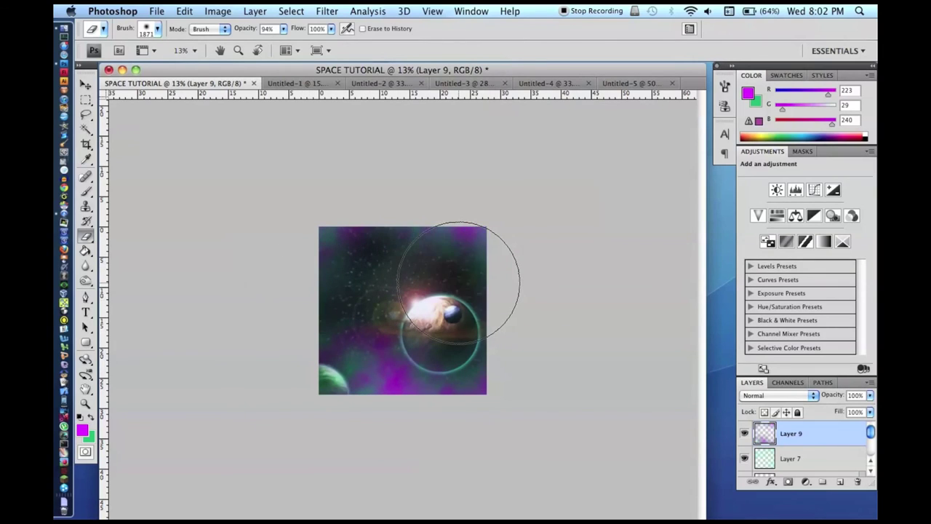
right_click(398, 432)
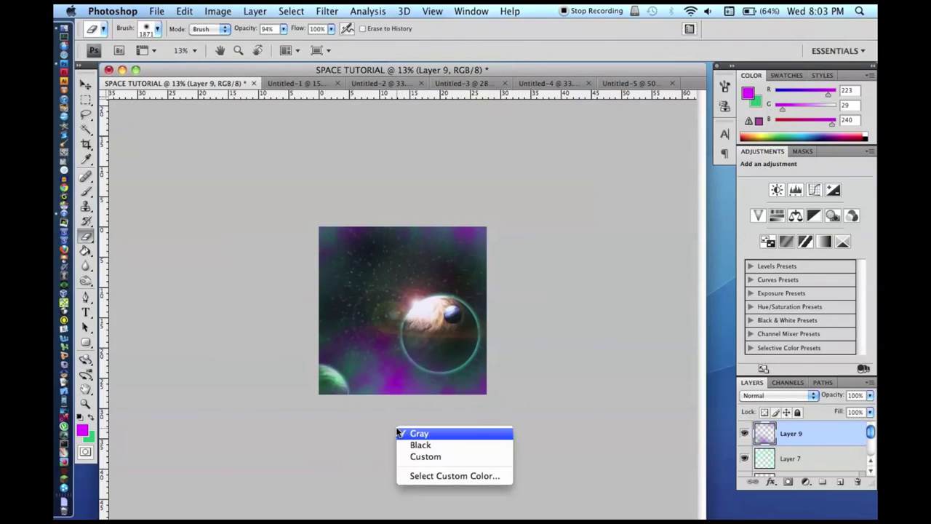
click(385, 382)
click(378, 392)
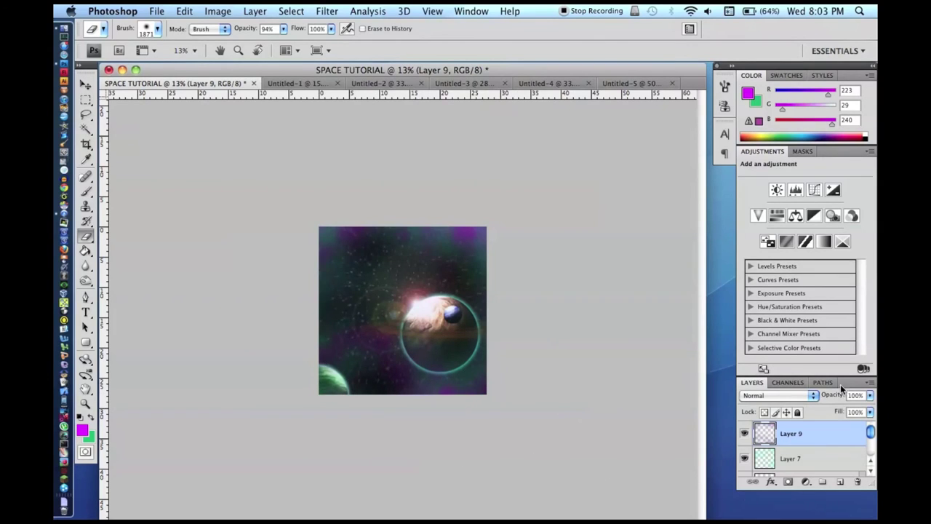
Set the opacity of the cloud haze on Layer 9 to 50%
key(BackSpace)
key(BackSpace)
text(7)
key(BackSpace)
text(5)
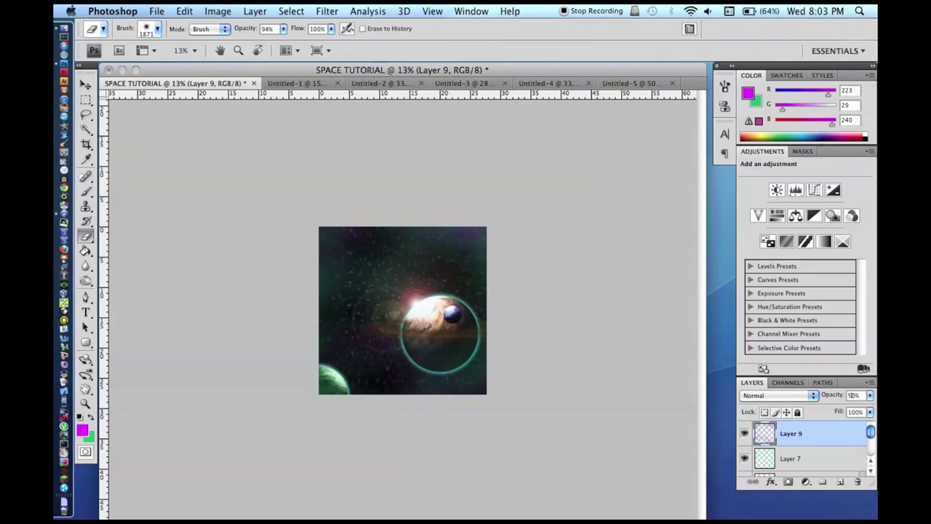
scroll(443, 416, up, 18)
scroll(443, 416, down, 2)
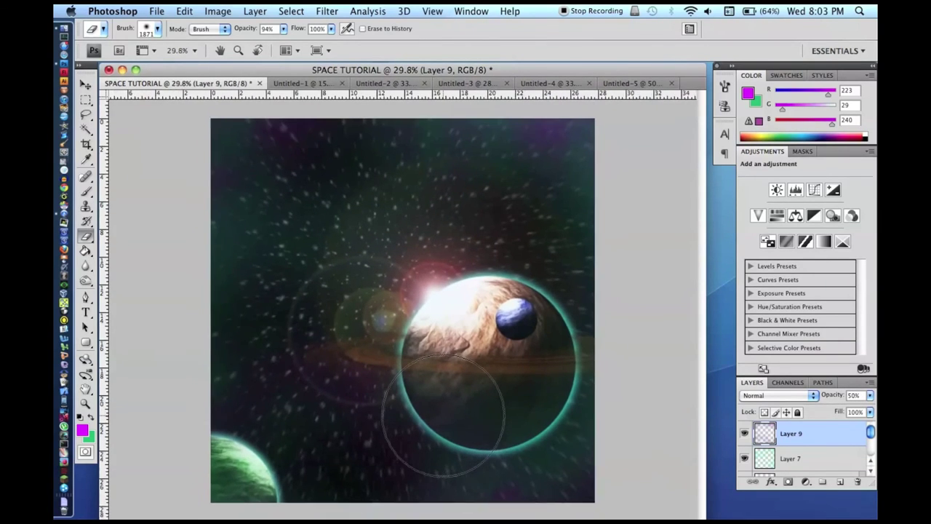
scroll(260, 298, down, 4)
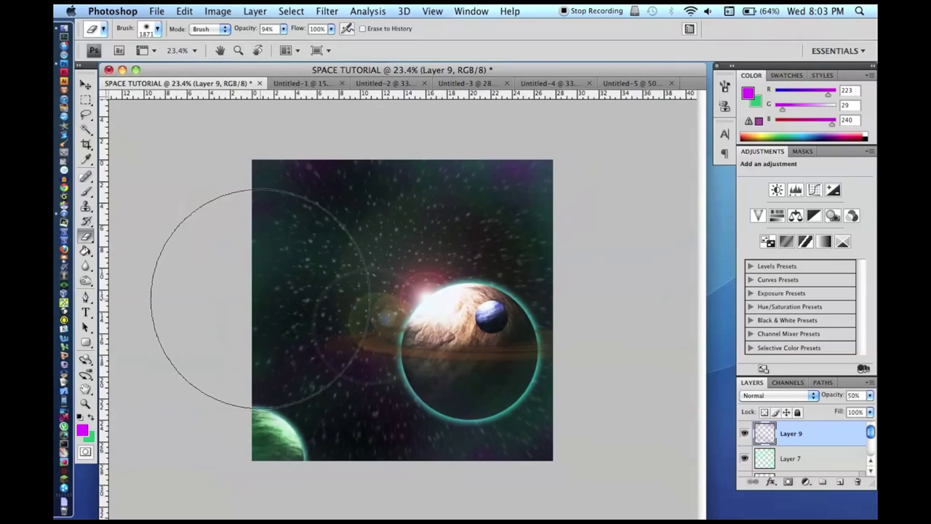
scroll(259, 299, down, 1)
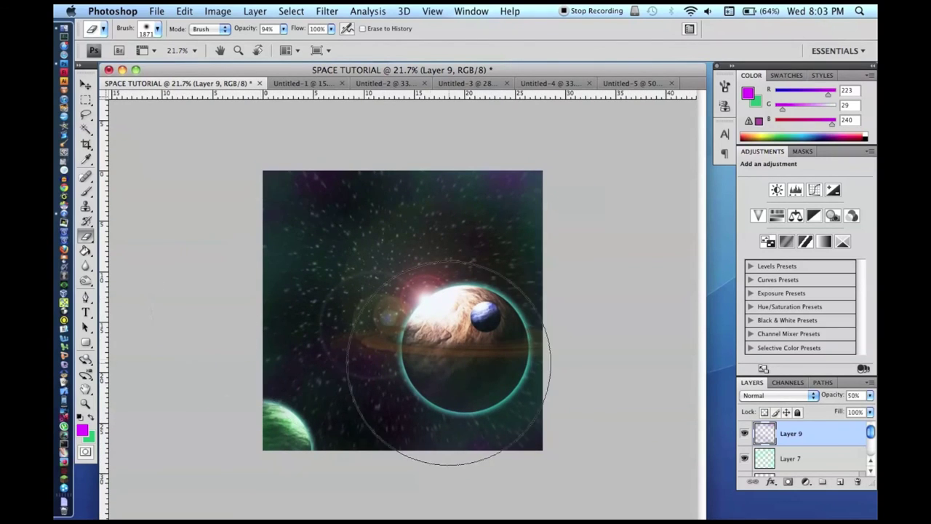
scroll(426, 353, up, 1)
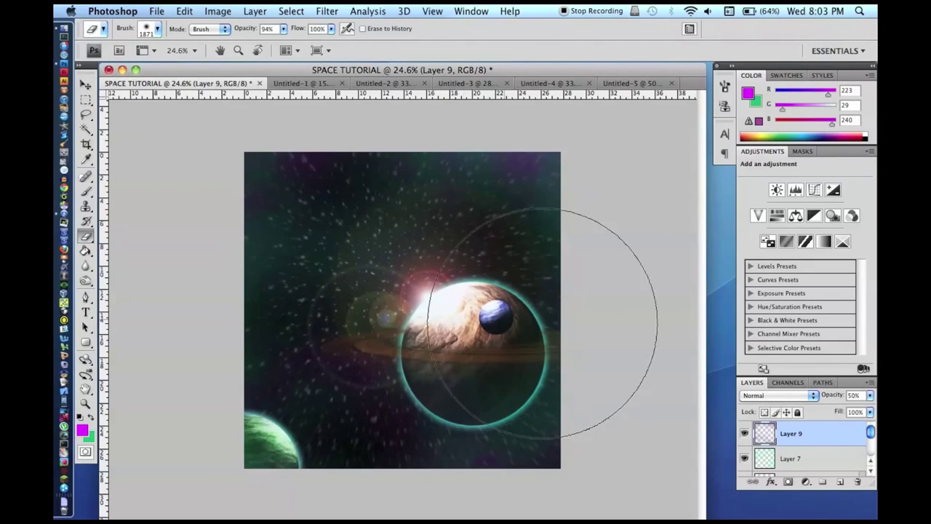
Try a Radial Blur with an amount of 5 at Good quality on the large planet on Layer 2
scroll(800, 470, down, 1)
scroll(800, 471, down, 10)
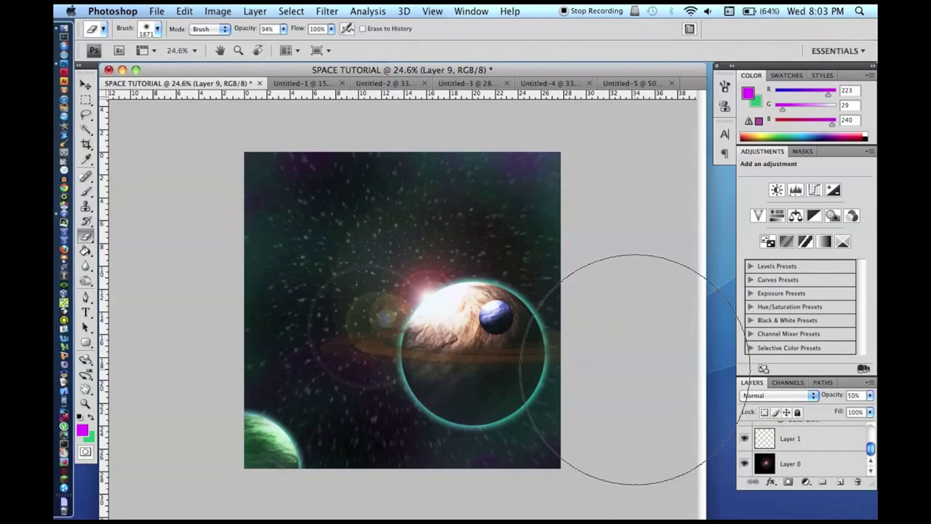
scroll(785, 449, up, 3)
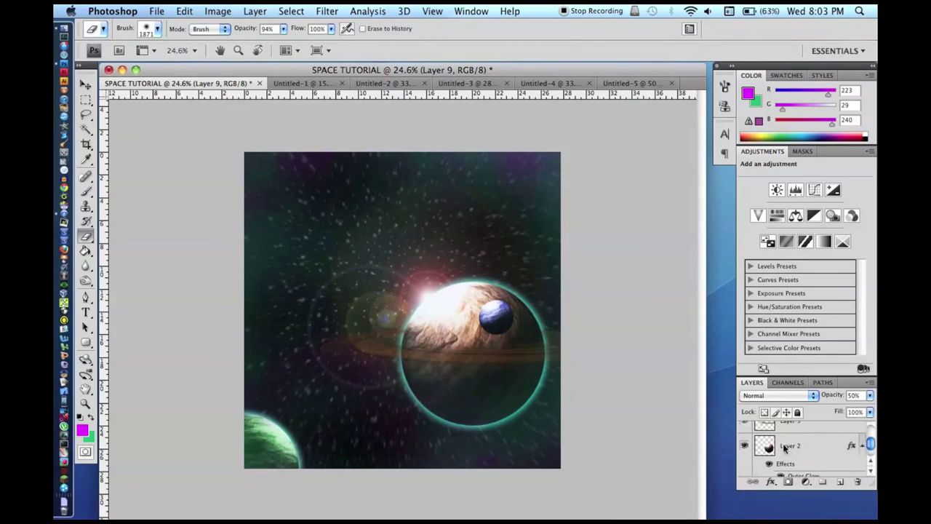
click(785, 444)
click(328, 10)
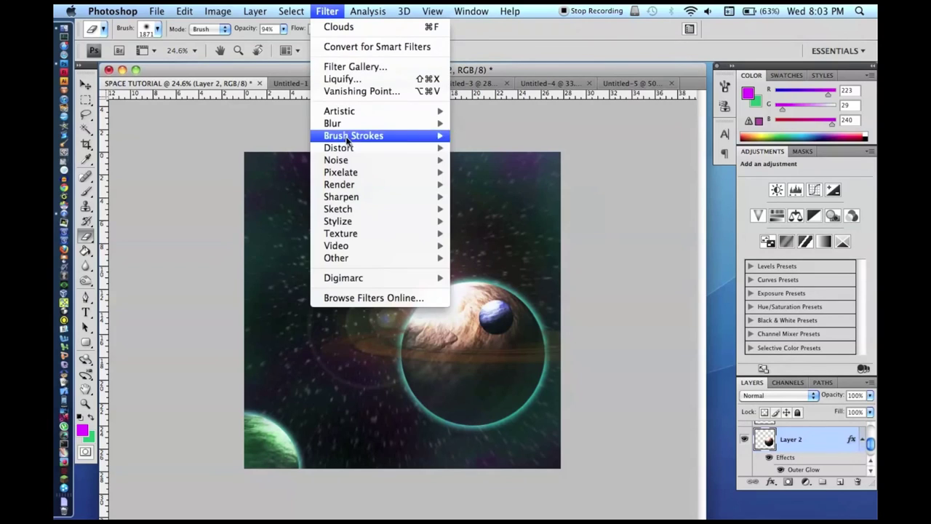
mouse_move(375, 125)
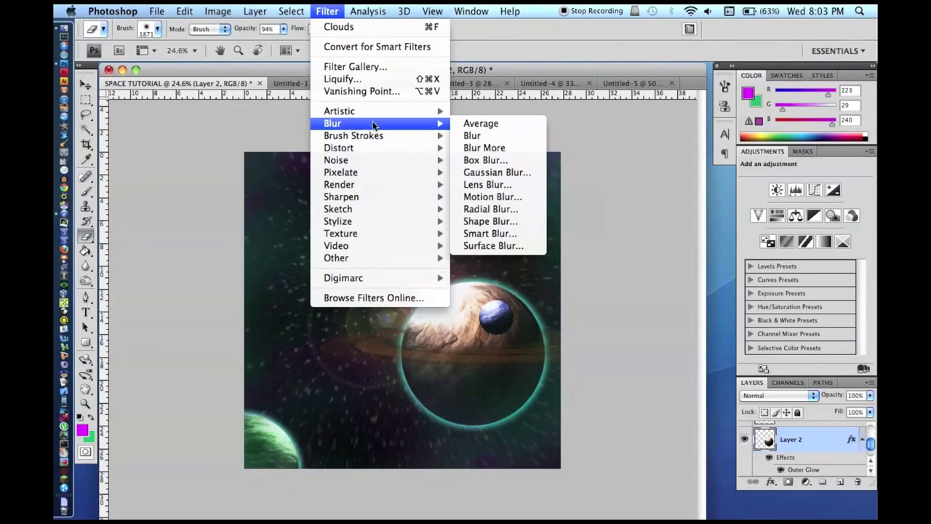
click(492, 209)
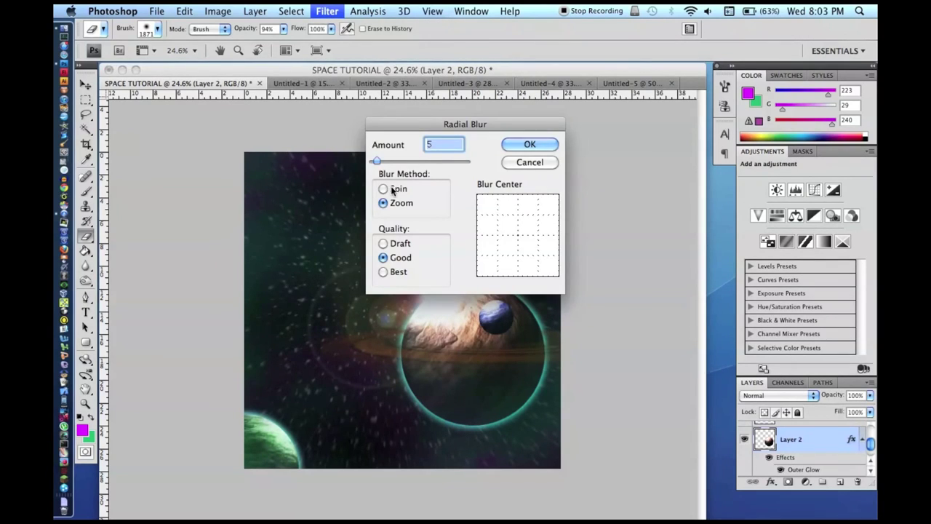
key(Return)
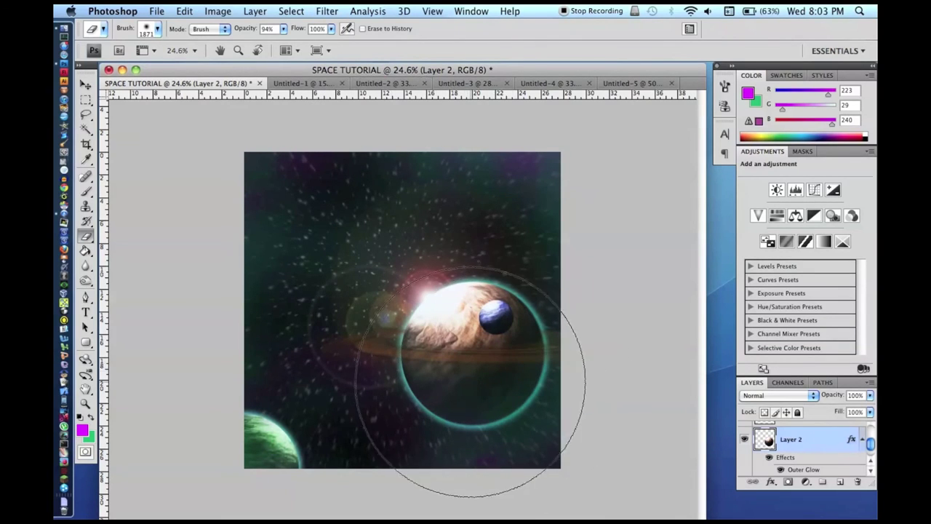
Examine the blurred surface of the large planet up close and undo the Radial Blur
scroll(420, 418, up, 4)
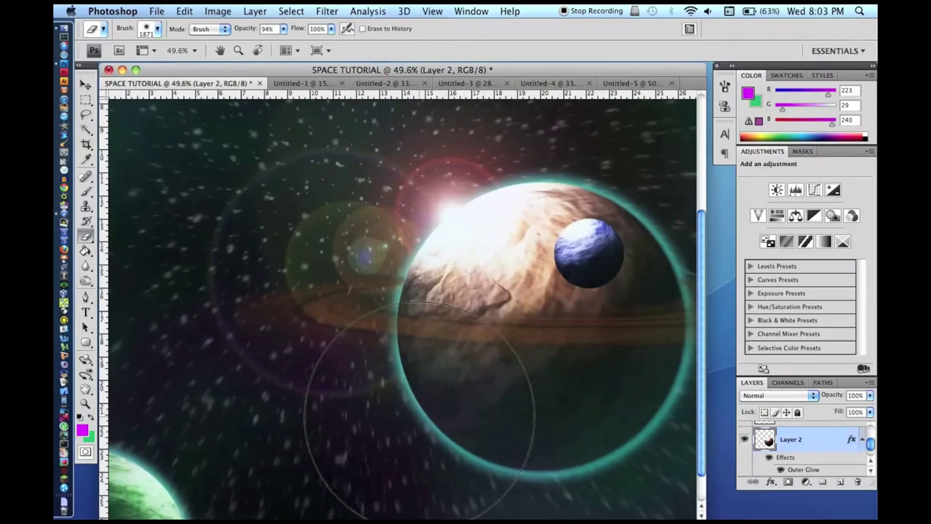
scroll(421, 415, up, 5)
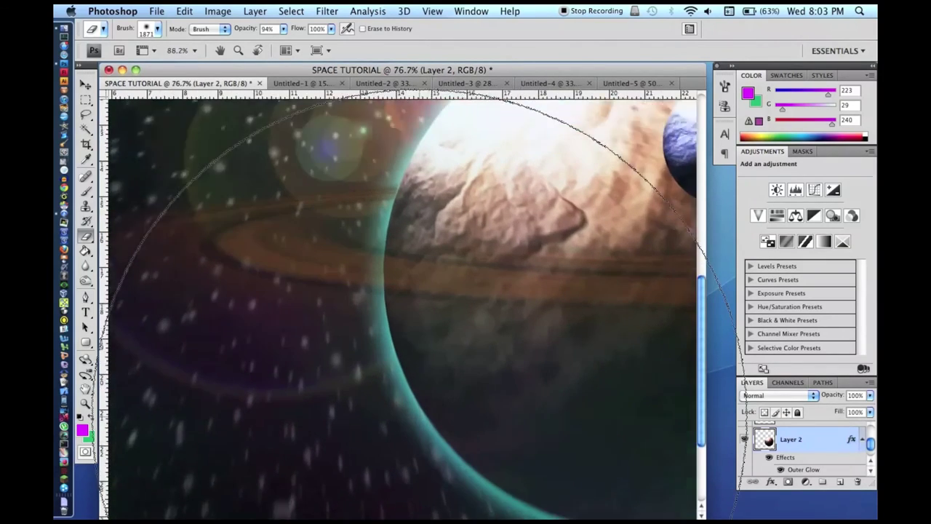
scroll(422, 415, down, 3)
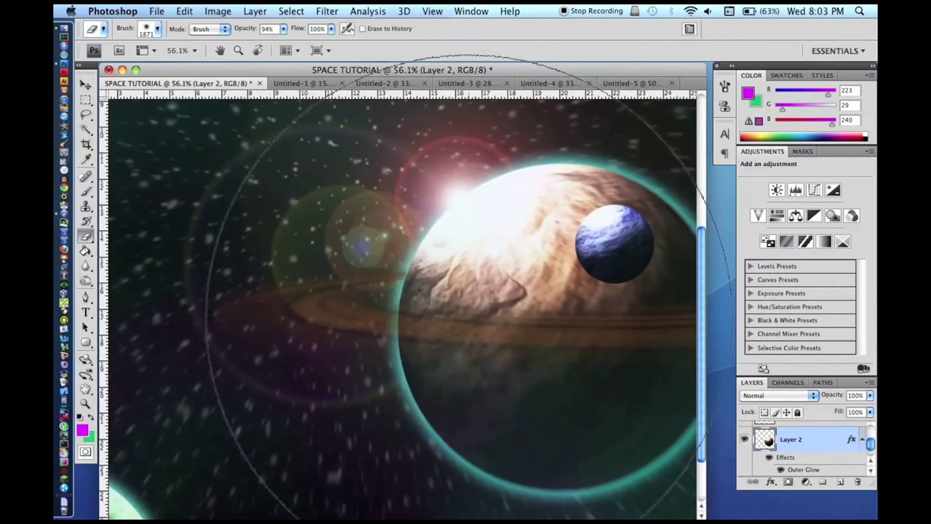
scroll(489, 311, down, 3)
key(super+z)
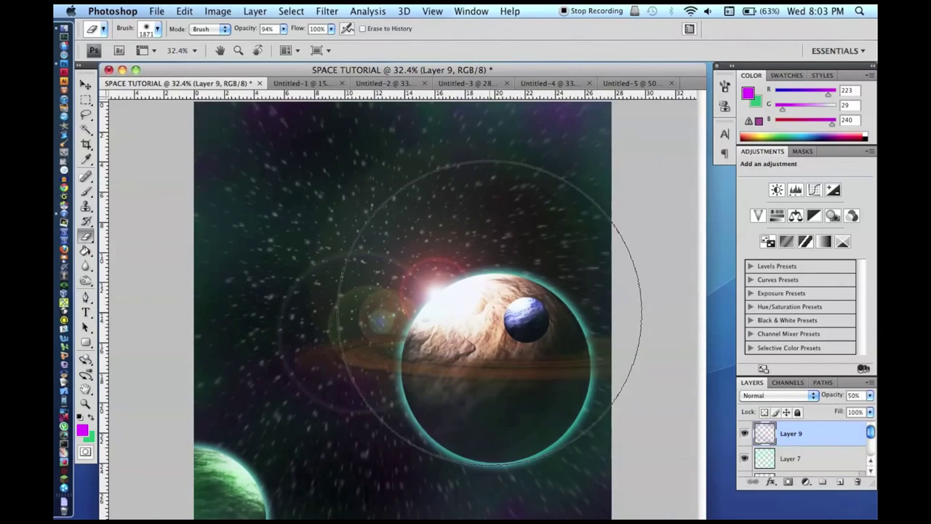
scroll(423, 299, down, 1)
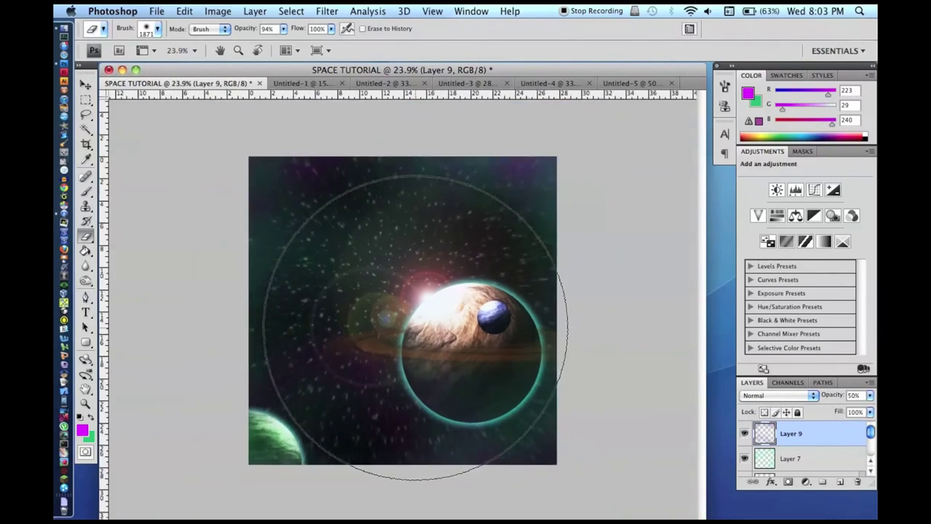
scroll(416, 328, up, 1)
key(bracketleft)
key(bracketleft)
key(bracketleft)
key(bracketleft)
key(bracketleft)
key(bracketleft)
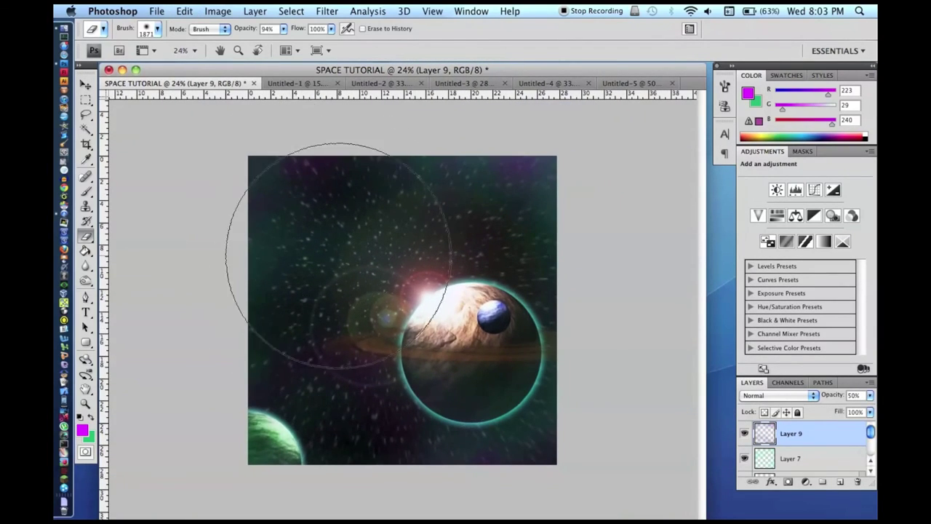